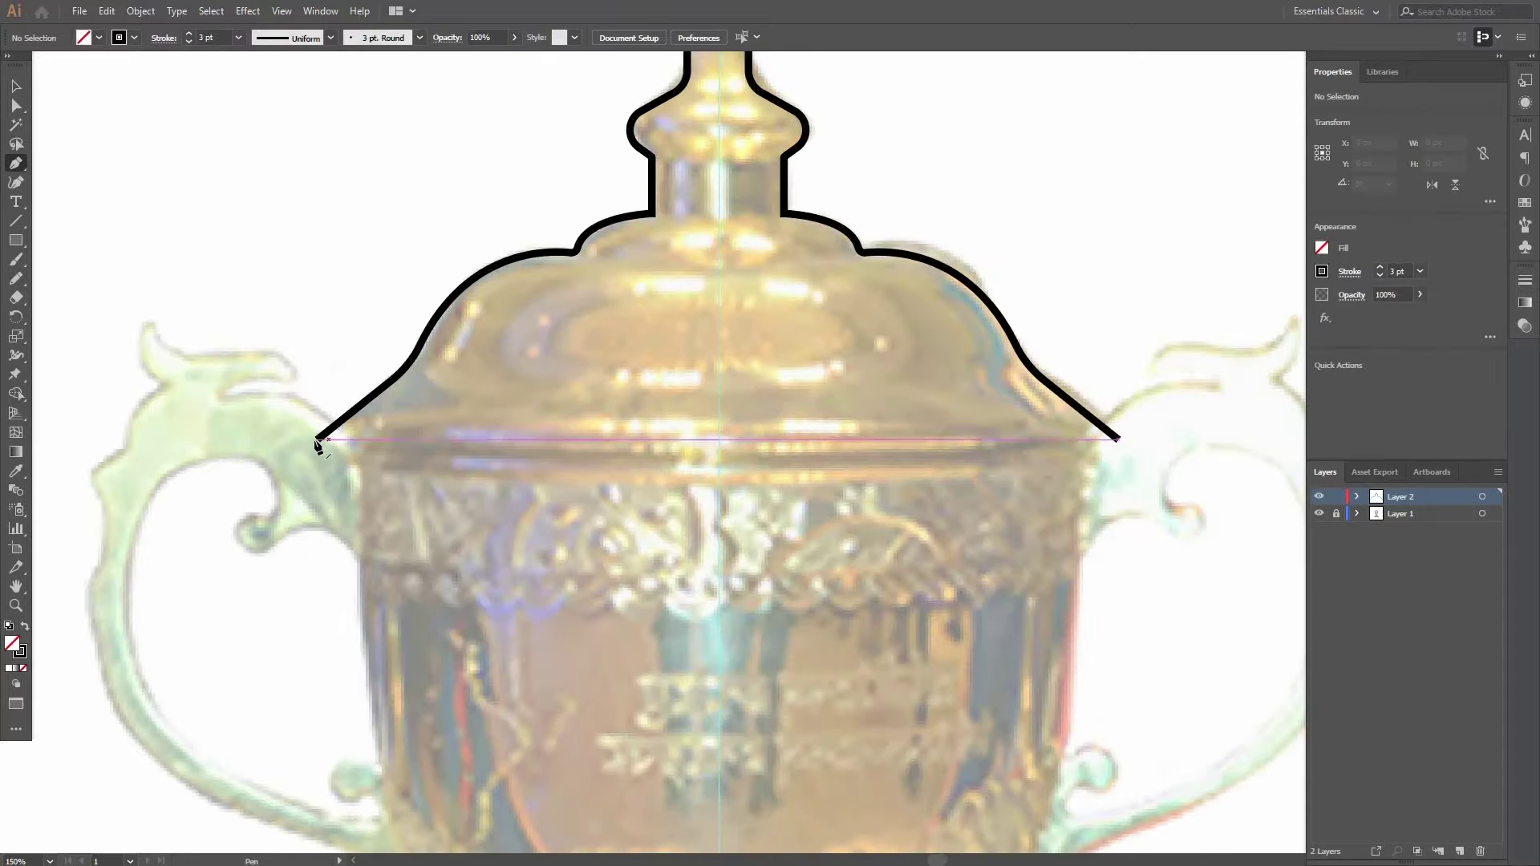
Close the lid outline with a straight line joining its two lower corners.
click(1118, 441)
key(ctrl+z)
click(1118, 440)
key(v)
key(shift+grave)
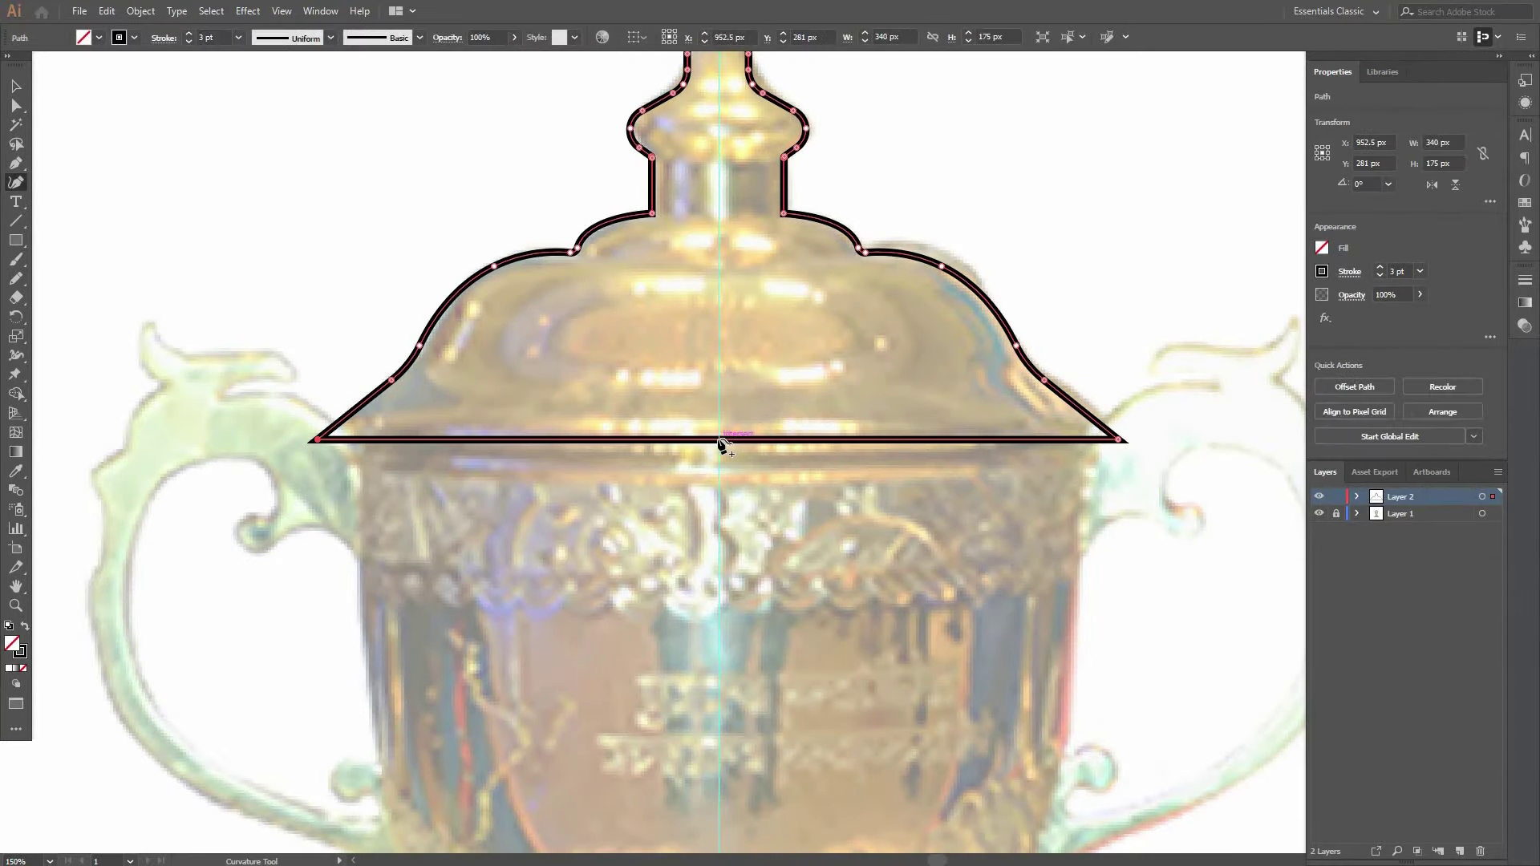
Bow the lid's base edge slightly downward at the centre guide and round its two lower corners.
click(720, 466)
key(a)
click(1110, 441)
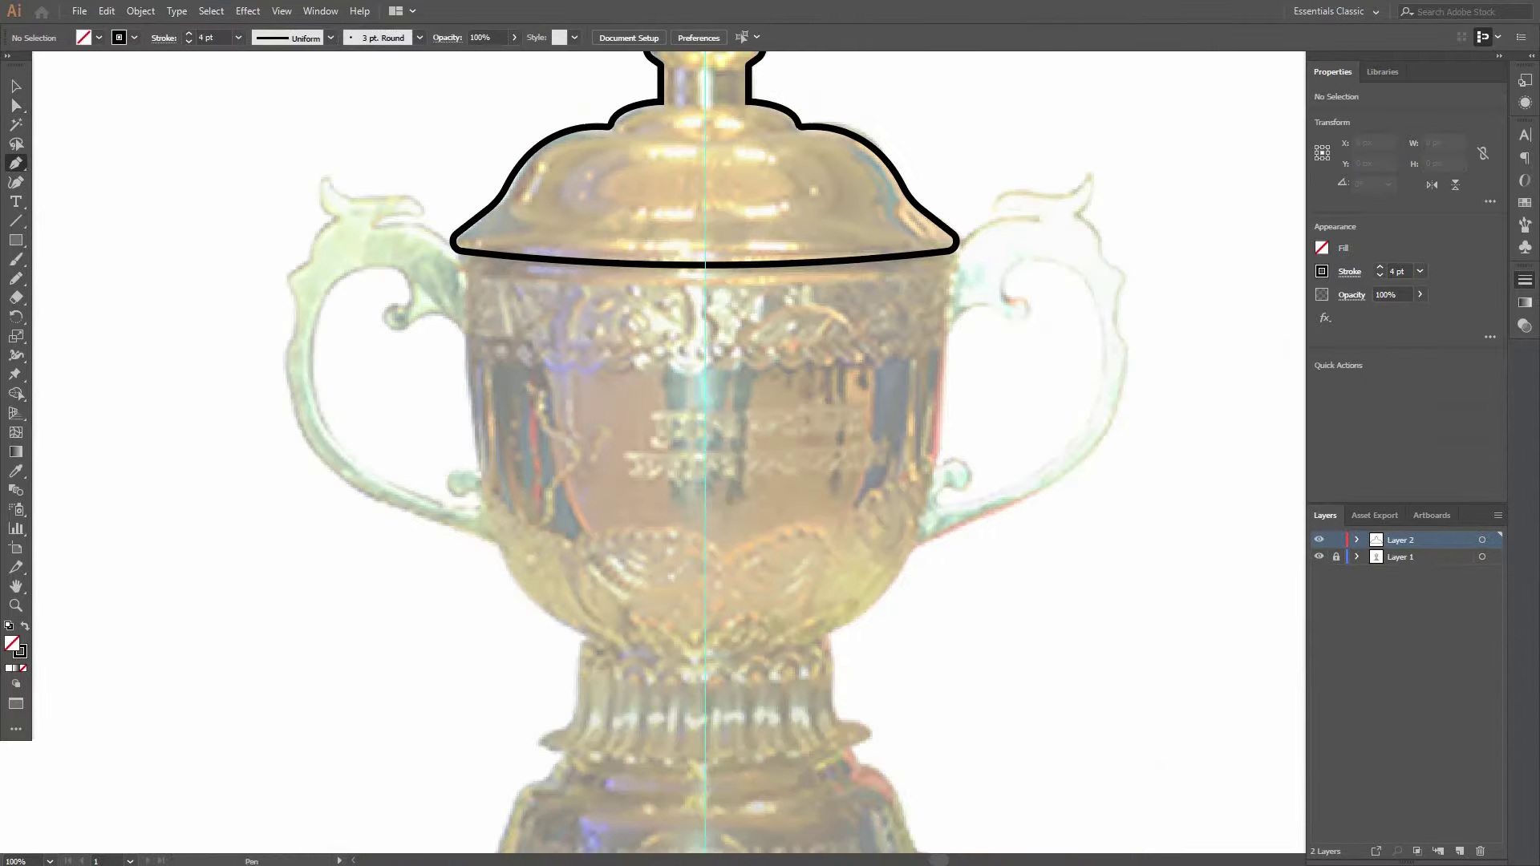
Draw the left half of the bowl outline from the centre guide along the rim, down the side and to the bottom centre.
scroll(706, 273, up, 3)
click(735, 272)
scroll(726, 286, down, 2)
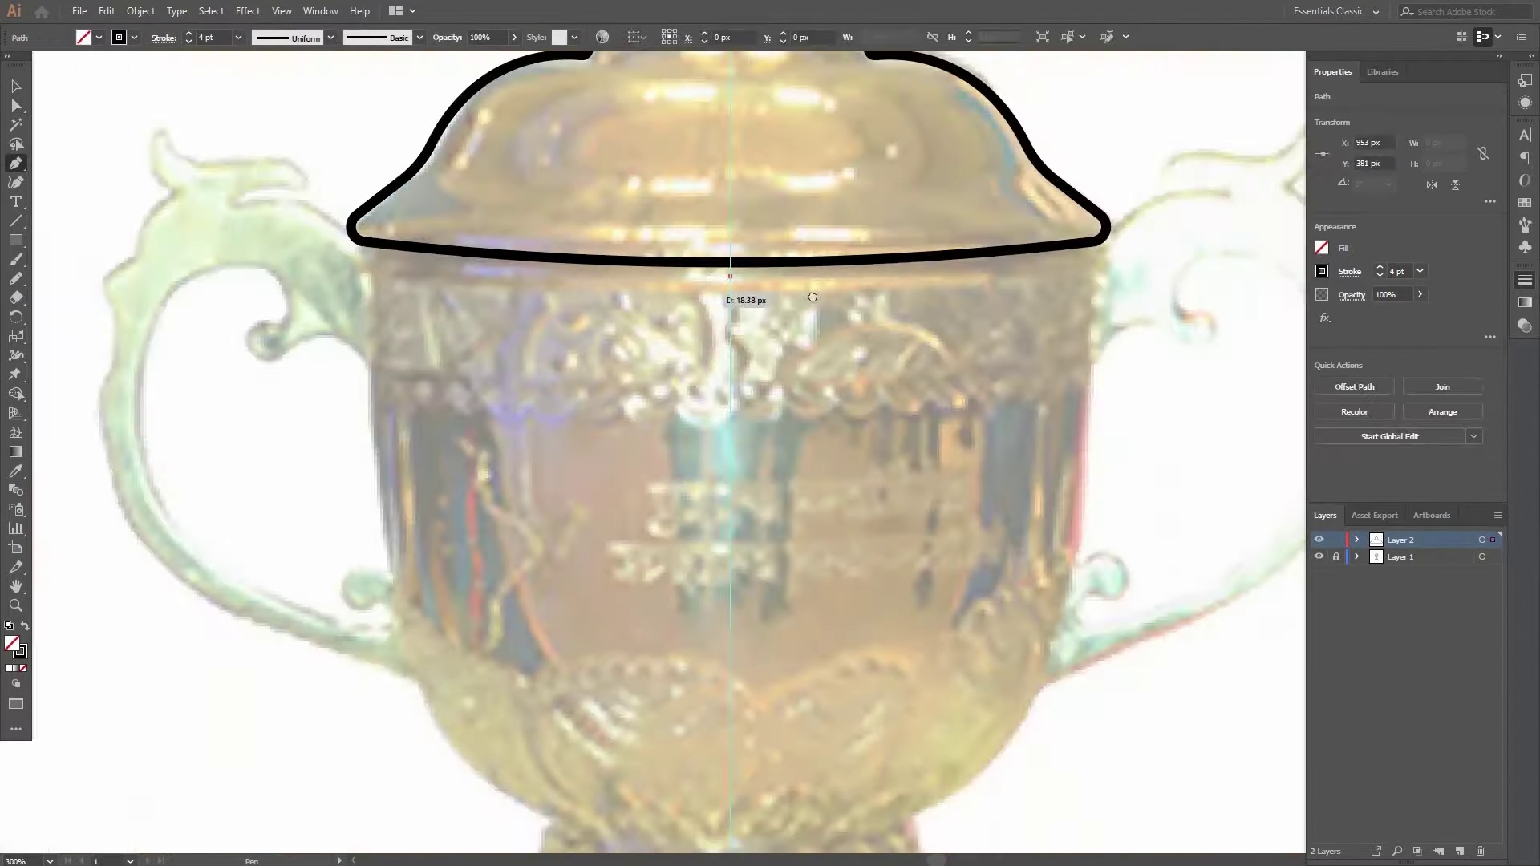
drag(726, 295, 848, 296)
click(475, 279)
click(494, 297)
scroll(496, 330, down, 1)
drag(509, 388, 485, 299)
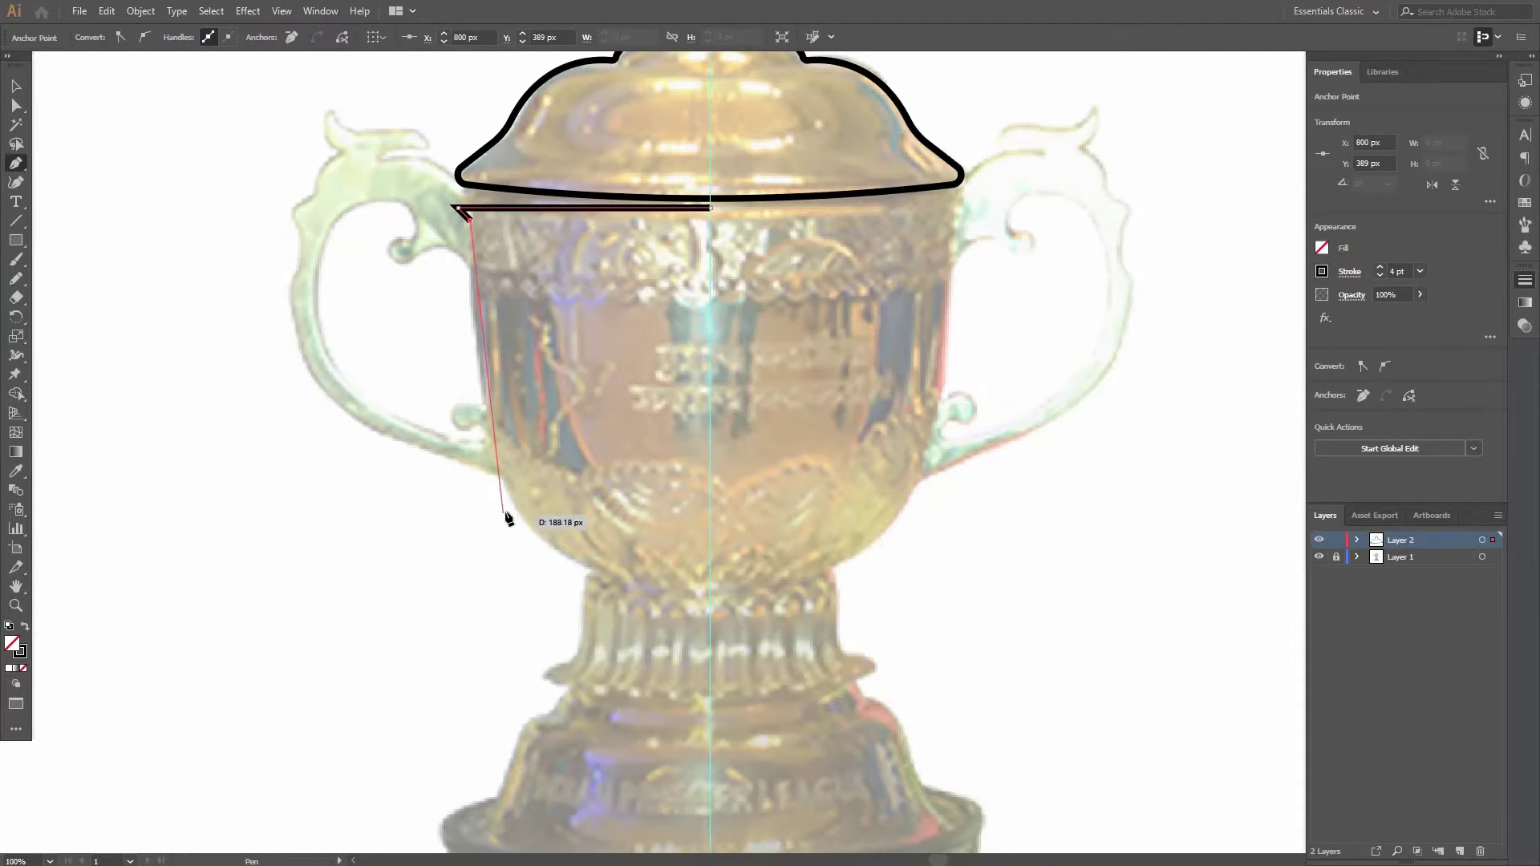
click(711, 596)
drag(711, 592, 720, 704)
Round the corners of the bowl's half outline at the rim and along the lower curve to follow the photo.
key(a)
scroll(492, 446, up, 2)
scroll(405, 205, up, 2)
mouse_move(507, 248)
mouse_down()
mouse_move(485, 275)
mouse_move(508, 277)
mouse_up()
click(481, 277)
scroll(503, 247, down, 3)
drag(548, 674, 532, 467)
scroll(532, 467, up, 1)
drag(425, 401, 782, 685)
drag(543, 454, 1035, 313)
click(1046, 401)
Reflect a copy of the left bowl half across the vertical centre guide to form the right half.
scroll(1047, 403, down, 2)
key(v)
drag(830, 369, 630, 512)
drag(582, 464, 776, 464)
key(o)
drag(976, 443, 848, 464)
click(883, 442)
drag(853, 415, 912, 418)
click(1046, 433)
click(895, 521)
Join the two bowl halves into one closed outline.
scroll(706, 766, up, 3)
drag(748, 589, 570, 421)
right_click(672, 479)
click(726, 595)
scroll(778, 673, down, 3)
click(431, 505)
key(ctrl+equal)
key(ctrl+equal)
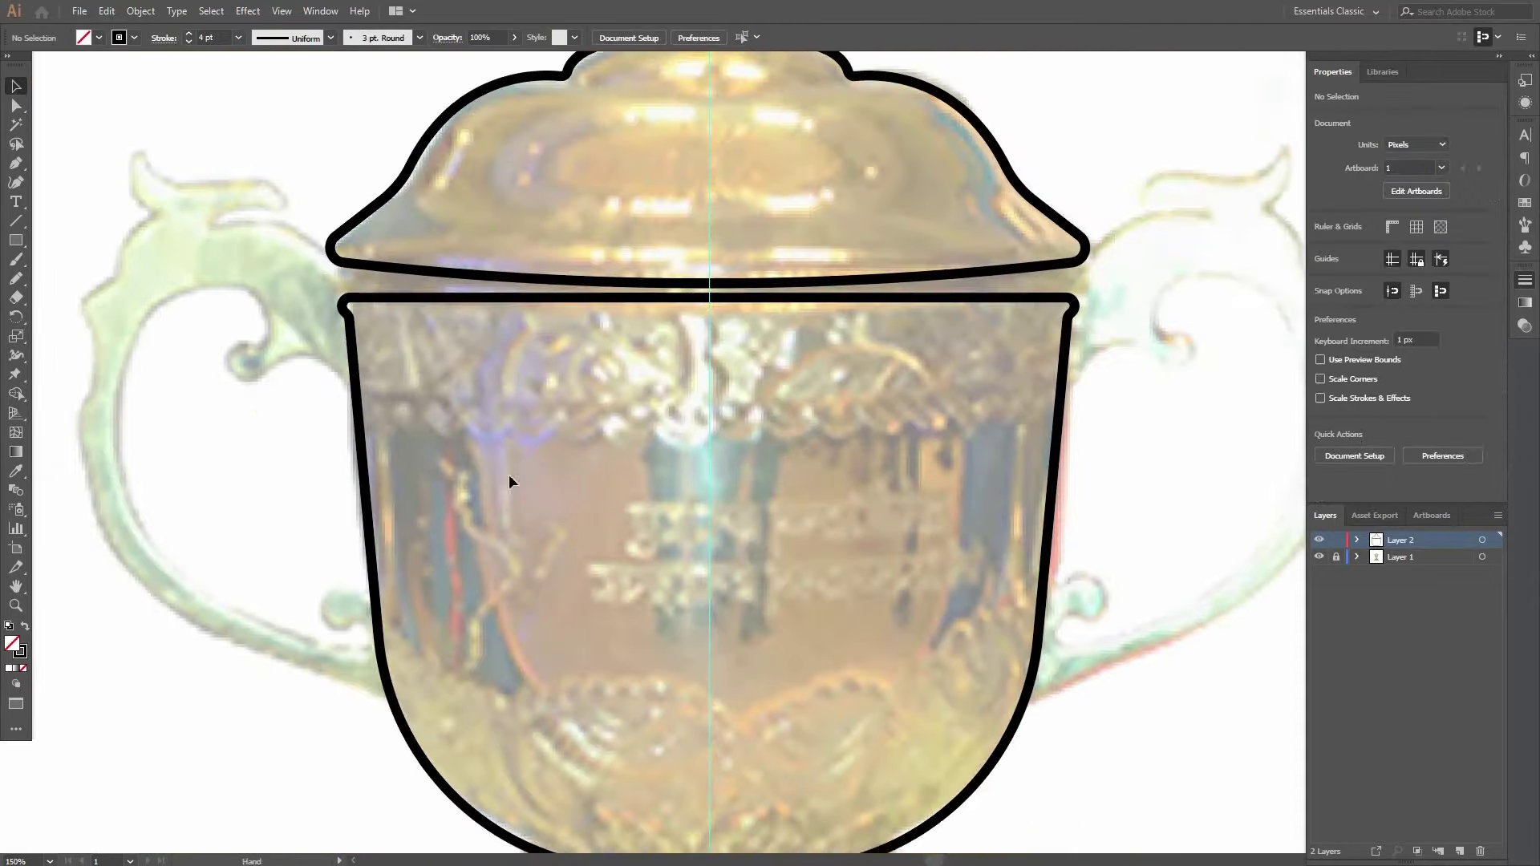
Replace the bowl's straight top edge with a new segment that bows downward at the centre guide.
key(a)
click(749, 209)
key(p)
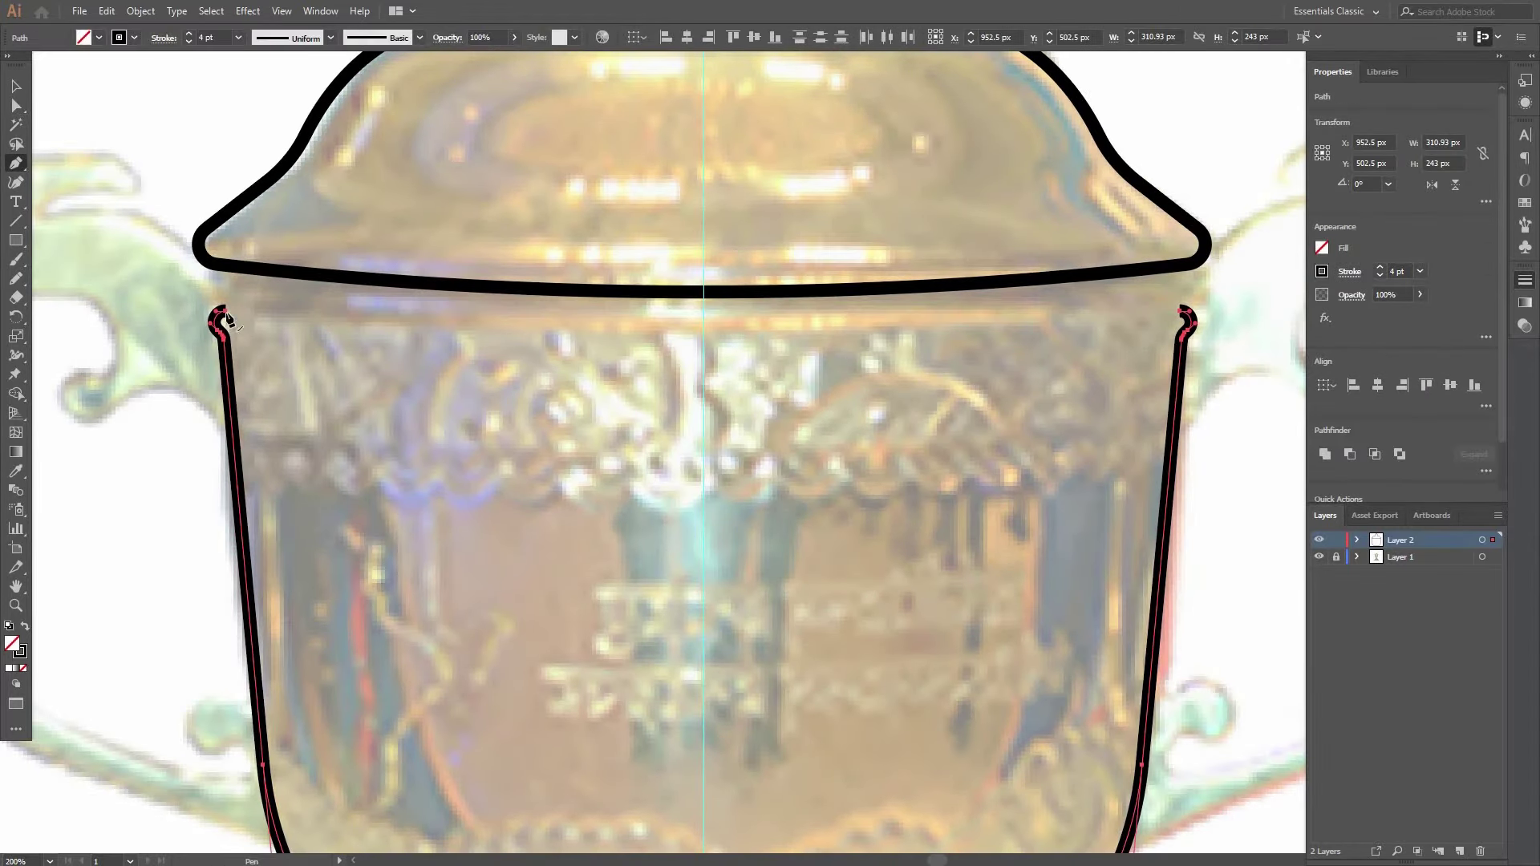
click(1181, 311)
key(shift+grave)
drag(705, 313, 706, 347)
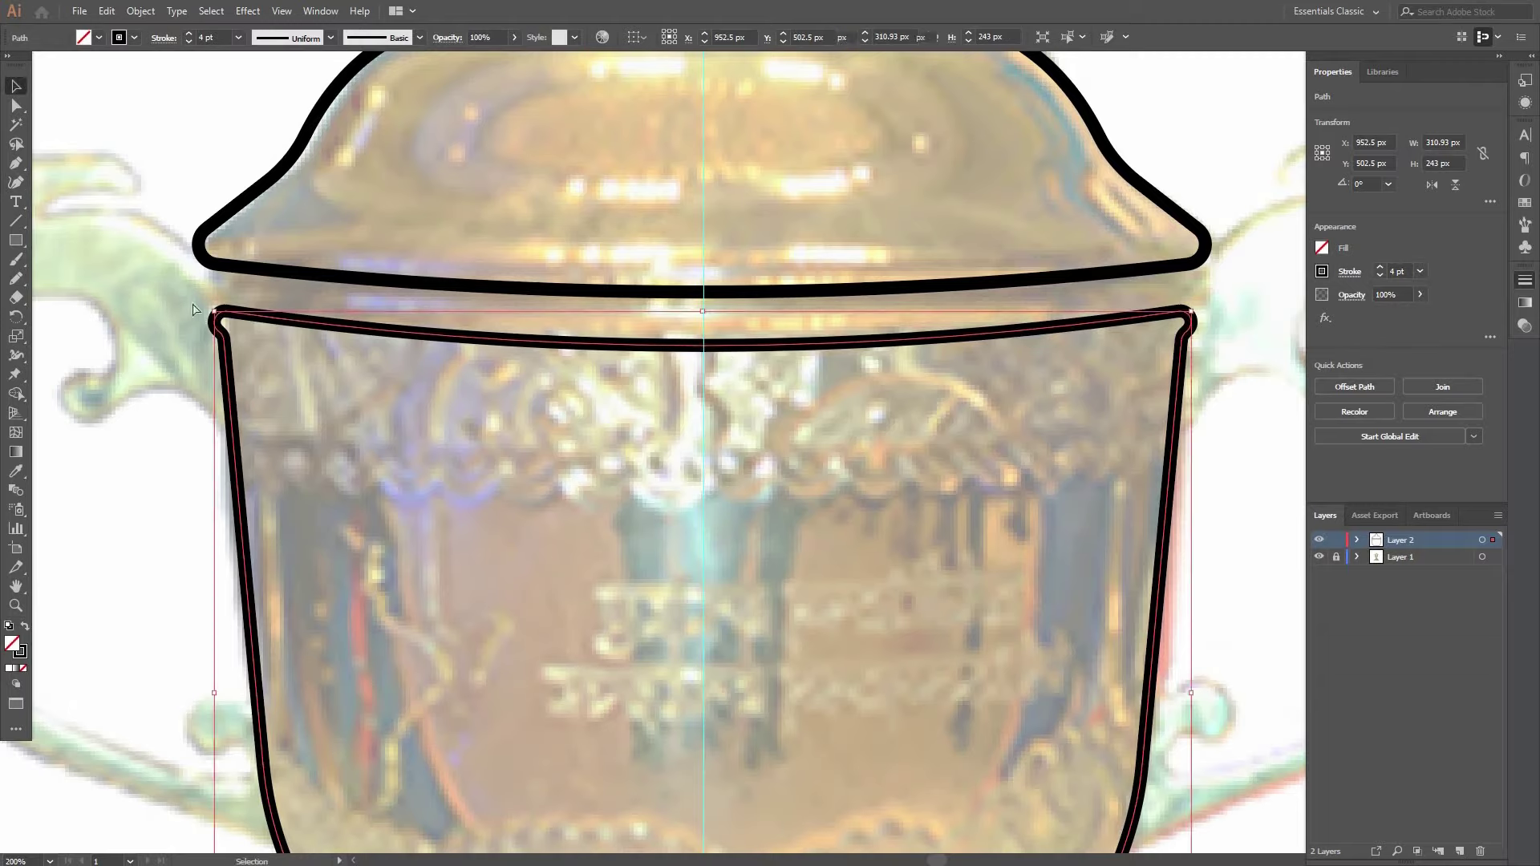
key(a)
click(507, 394)
scroll(508, 393, down, 2)
key(v)
click(549, 654)
drag(894, 663, 907, 667)
shift+click(897, 242)
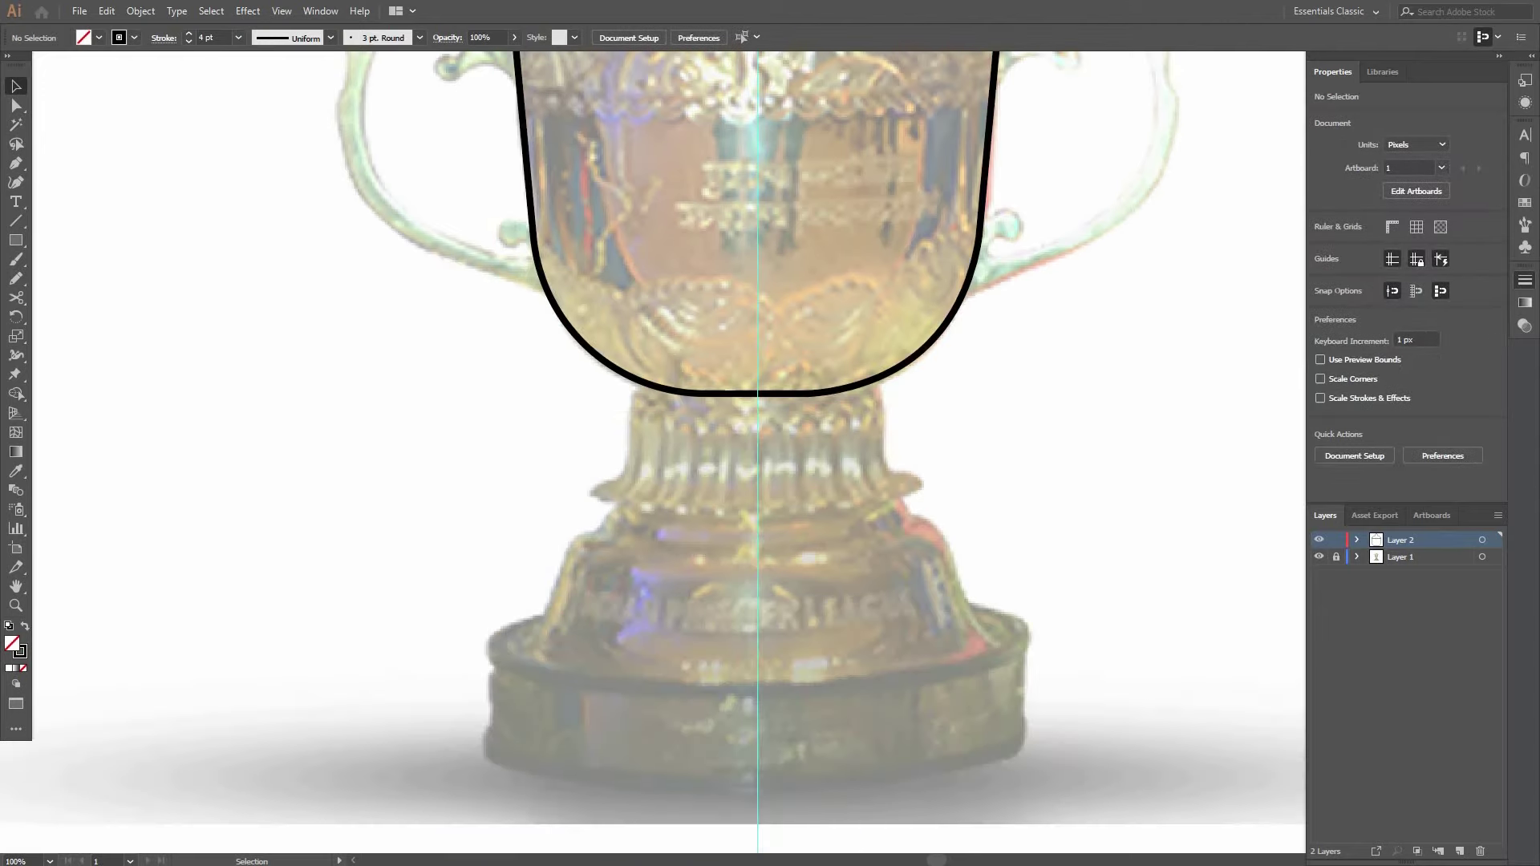
Draw the left side of the fluted stem from beneath the bowl straight down and out to its flared tip.
scroll(637, 441, down, 1)
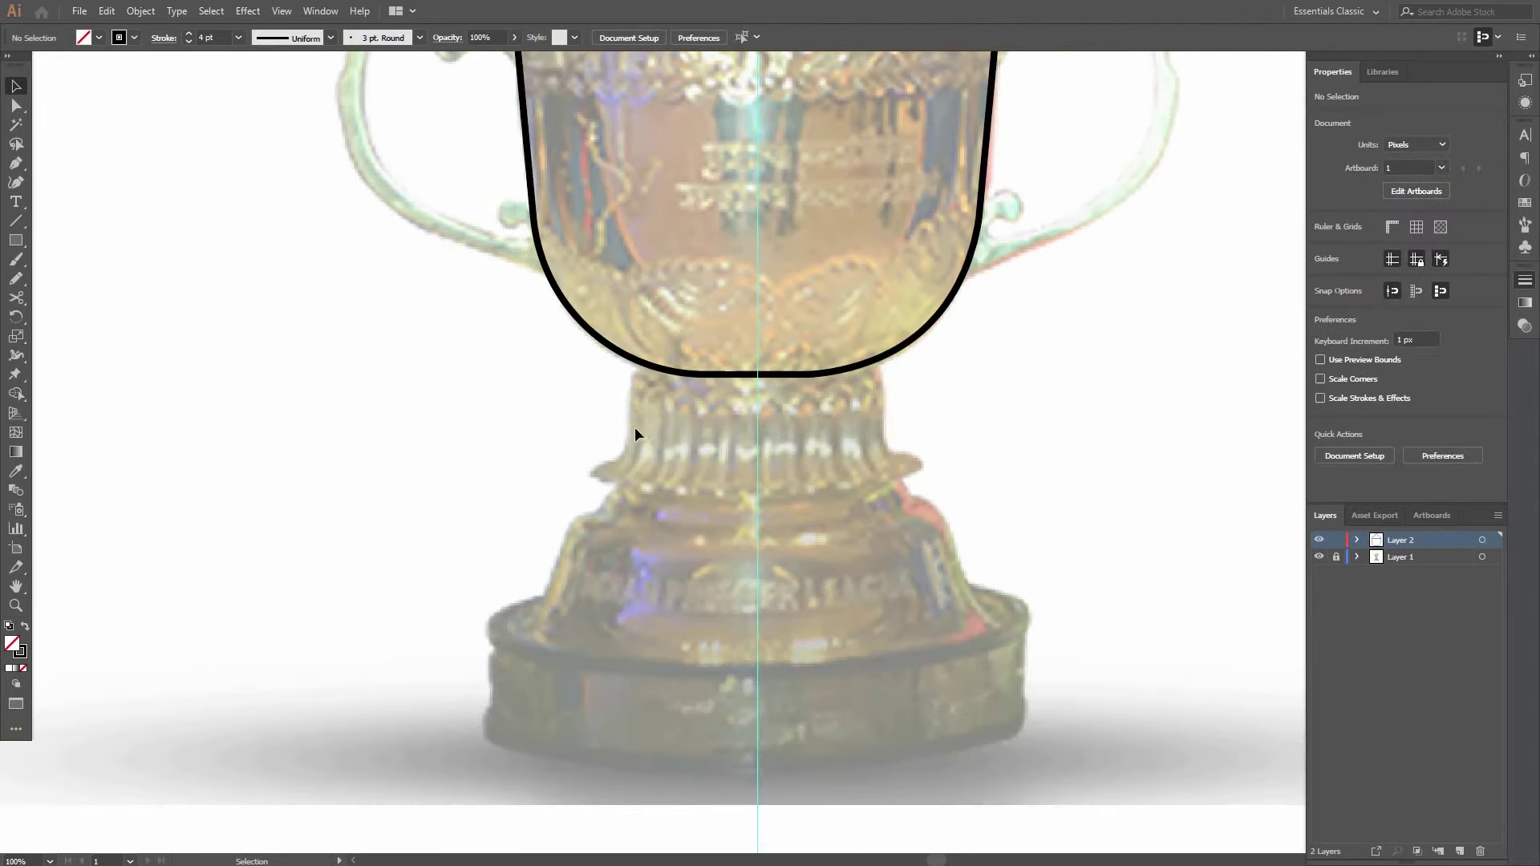
click(17, 166)
scroll(633, 390, up, 4)
drag(681, 344, 754, 289)
click(702, 292)
click(651, 342)
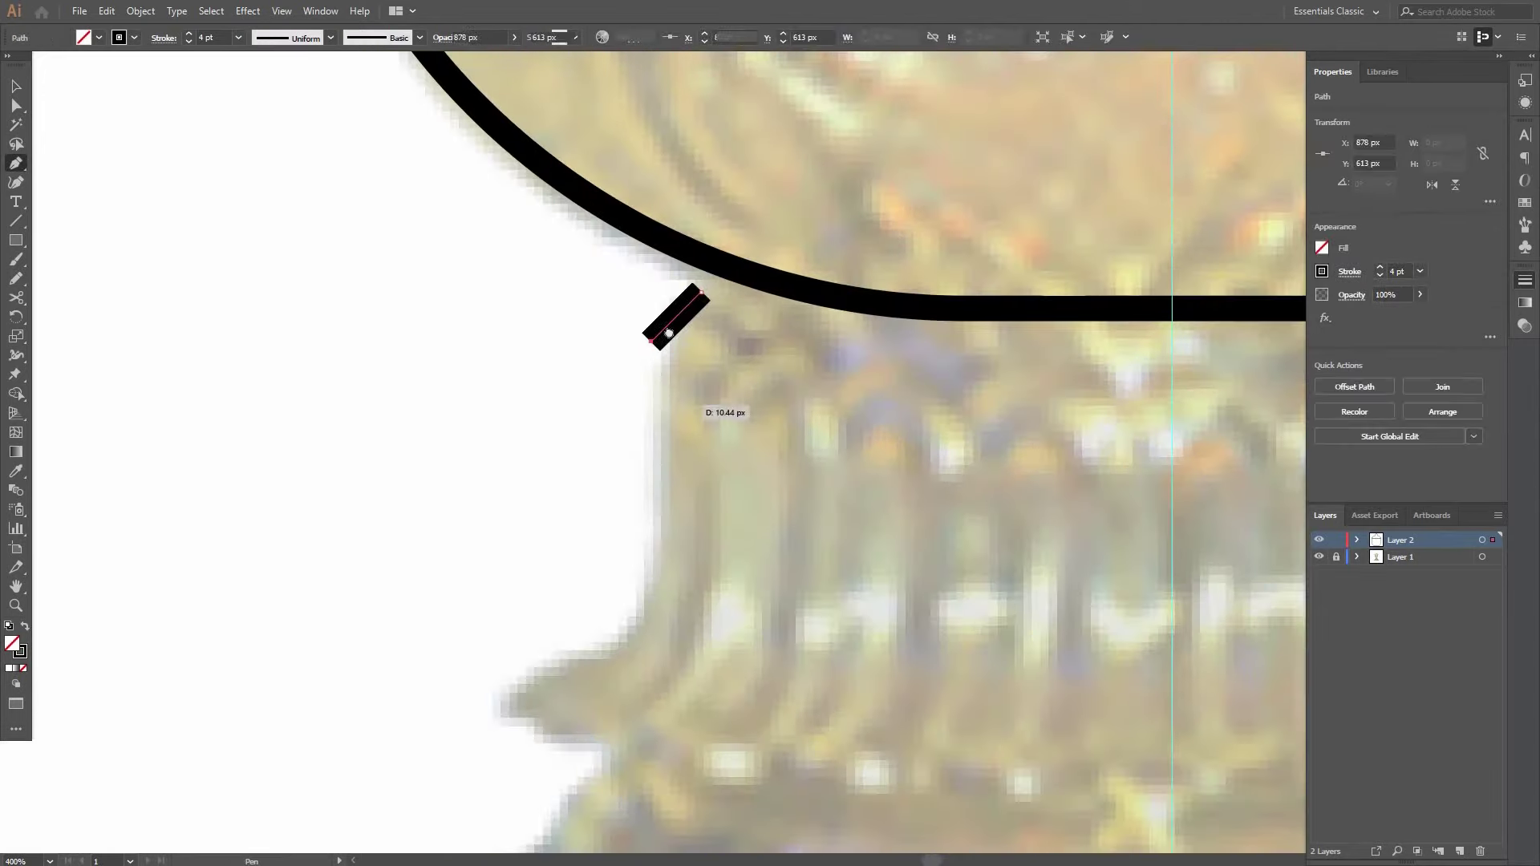
drag(668, 333, 670, 246)
click(663, 519)
drag(668, 517, 771, 429)
click(566, 531)
Extend the stem path with four curved scallops from the flared tip along the lower edge toward the centre guide.
drag(568, 532, 439, 479)
drag(612, 502, 500, 461)
click(611, 503)
drag(637, 491, 511, 471)
click(638, 491)
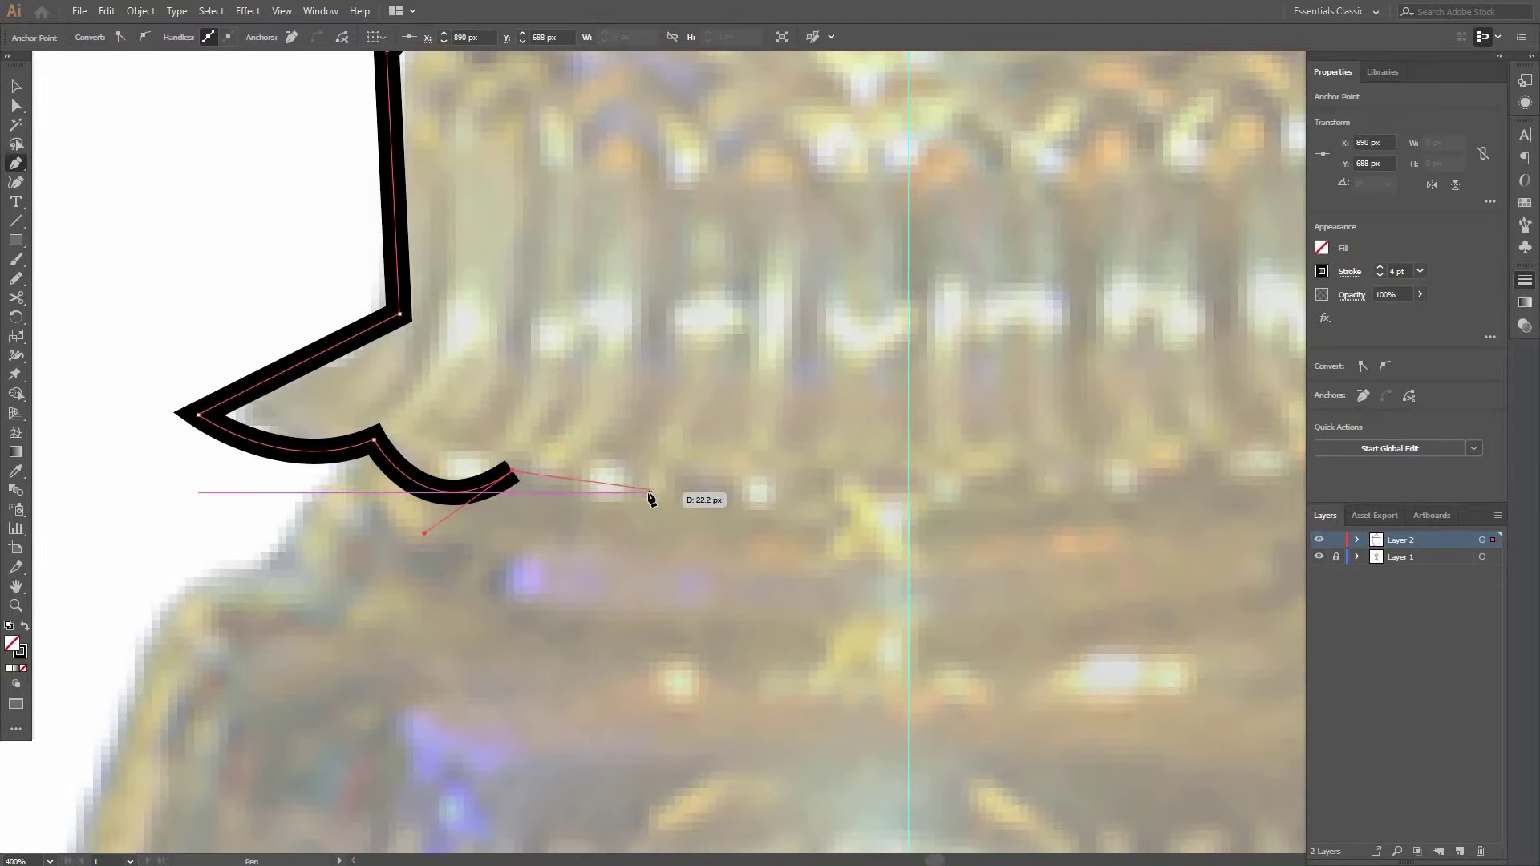
click(644, 491)
drag(671, 498, 521, 498)
drag(753, 431, 753, 432)
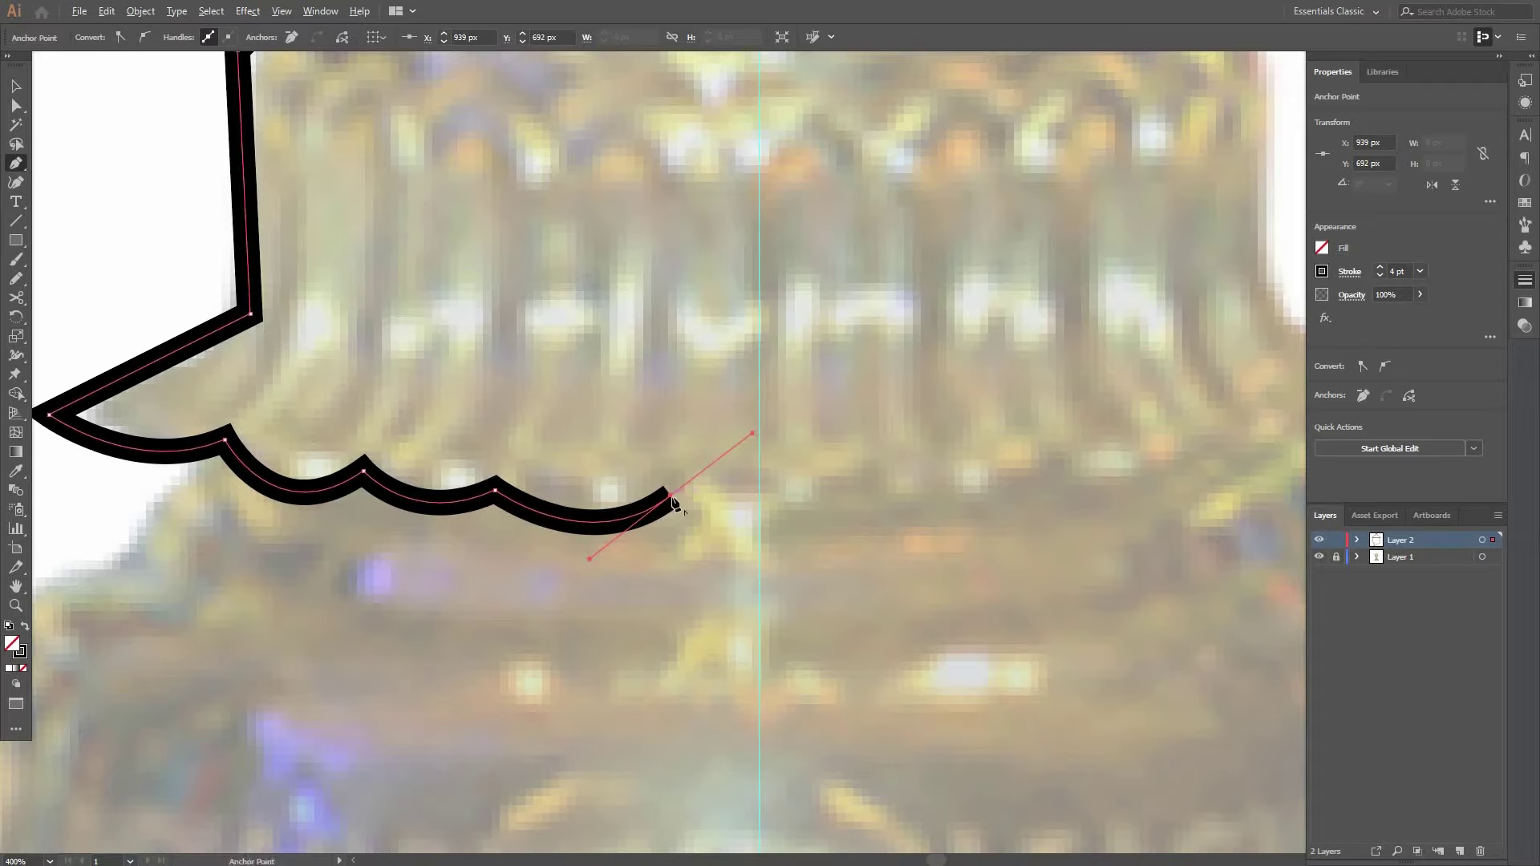
click(671, 497)
scroll(681, 502, down, 2)
drag(691, 501, 737, 557)
Round the stem path's upper corner, the bend above the flare and the flared tip.
key(v)
scroll(473, 385, up, 1)
key(a)
click(518, 337)
drag(536, 345, 570, 379)
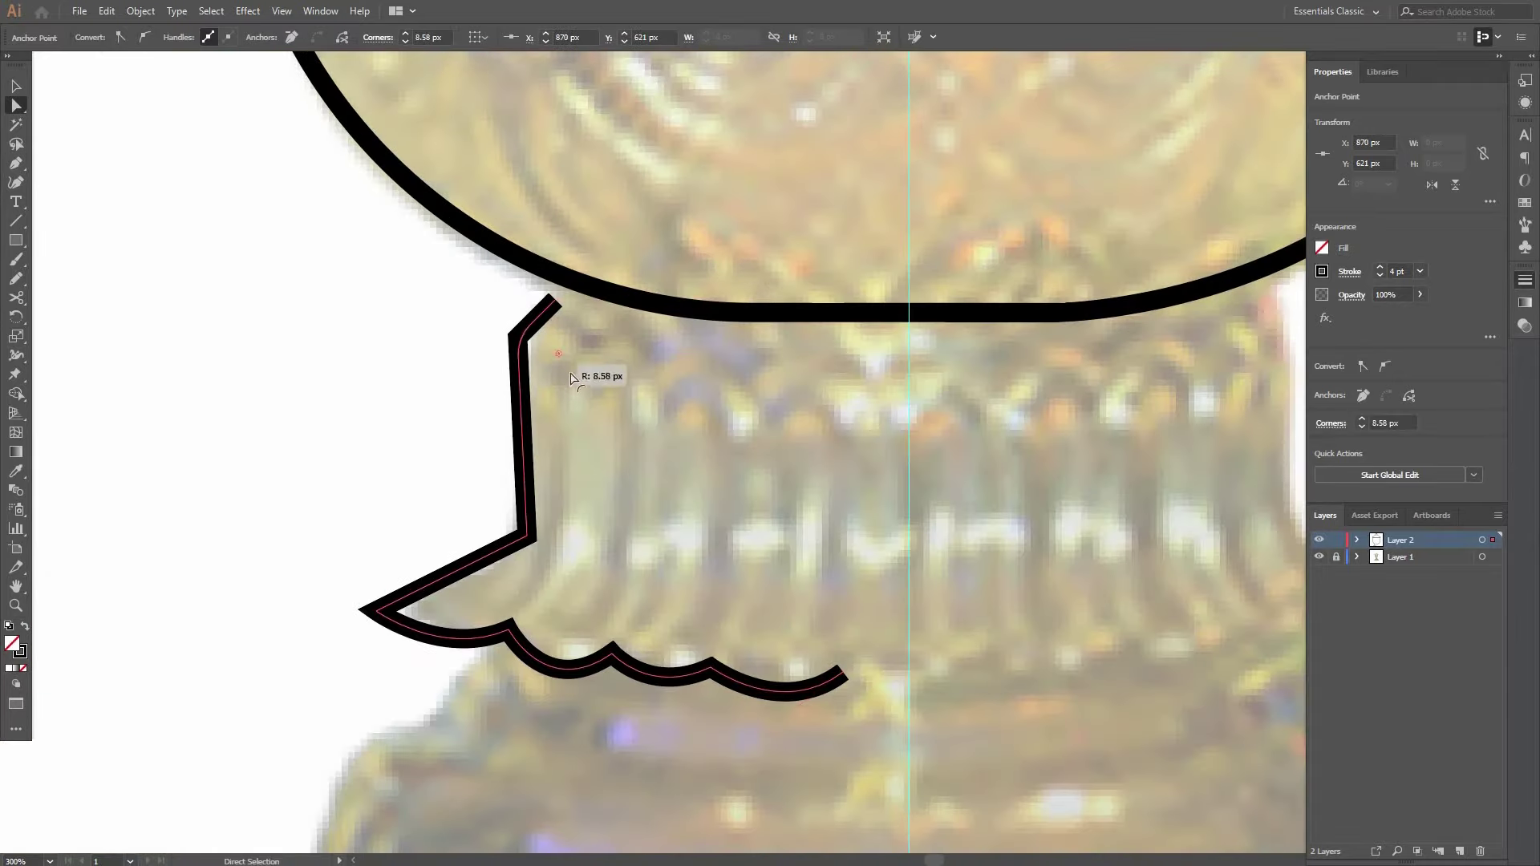
click(518, 530)
scroll(342, 577, up, 2)
drag(343, 577, 484, 516)
click(554, 584)
drag(574, 585, 614, 605)
click(659, 691)
Slightly round the cusps between the scallops on the stem's lower edge.
scroll(659, 694, down, 2)
drag(780, 743, 587, 578)
drag(525, 466, 885, 626)
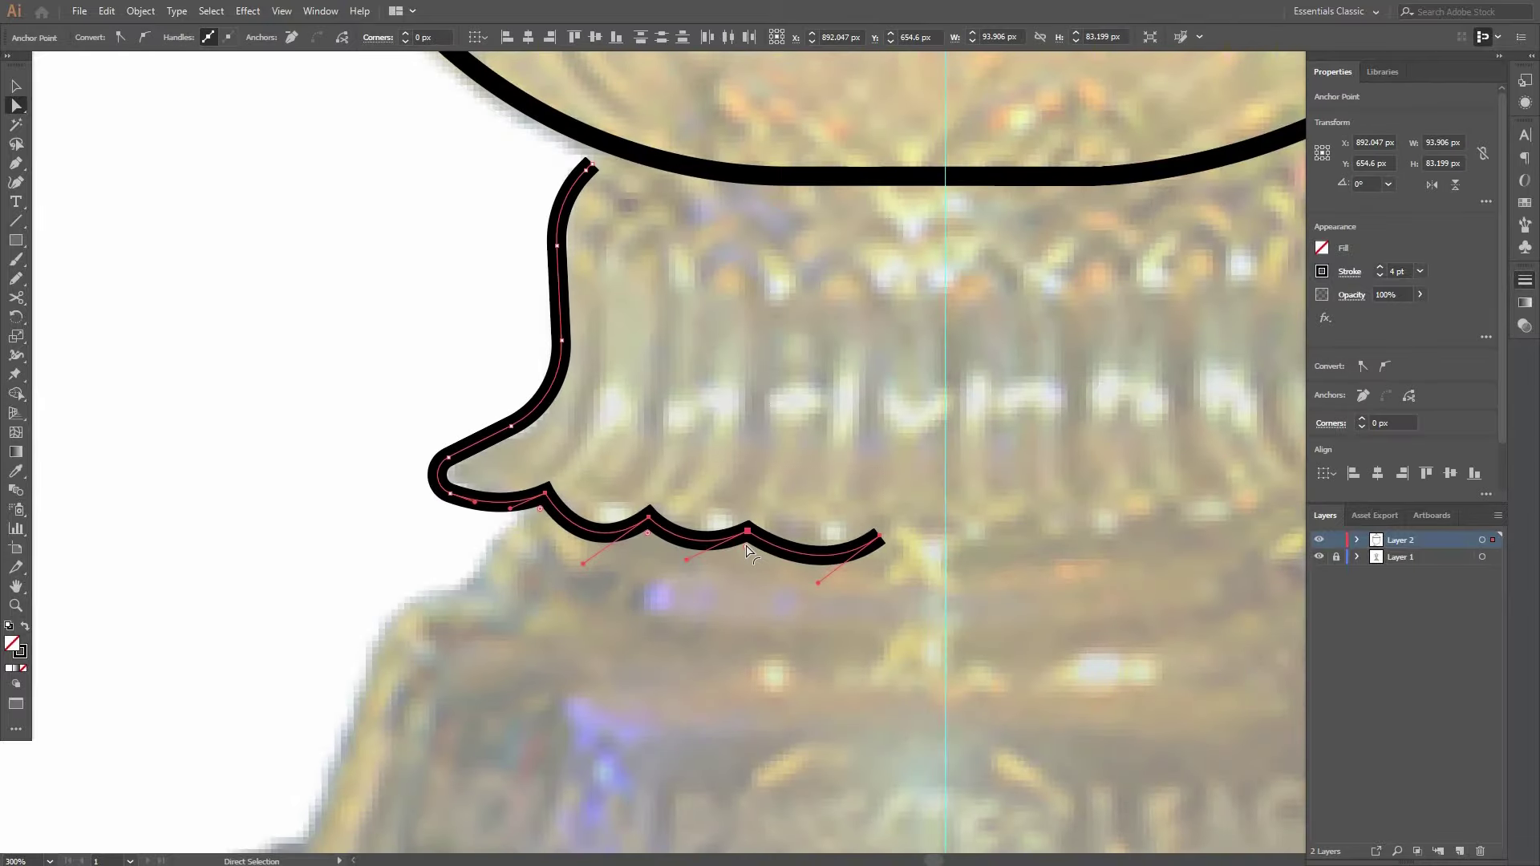
drag(757, 571, 757, 571)
click(752, 594)
scroll(750, 596, down, 2)
drag(735, 628, 632, 631)
Mirror a copy of the stem path and place it on the opposite side of the centre guide.
key(v)
drag(663, 577, 927, 578)
click(1434, 188)
scroll(980, 507, up, 2)
drag(1004, 499, 1031, 507)
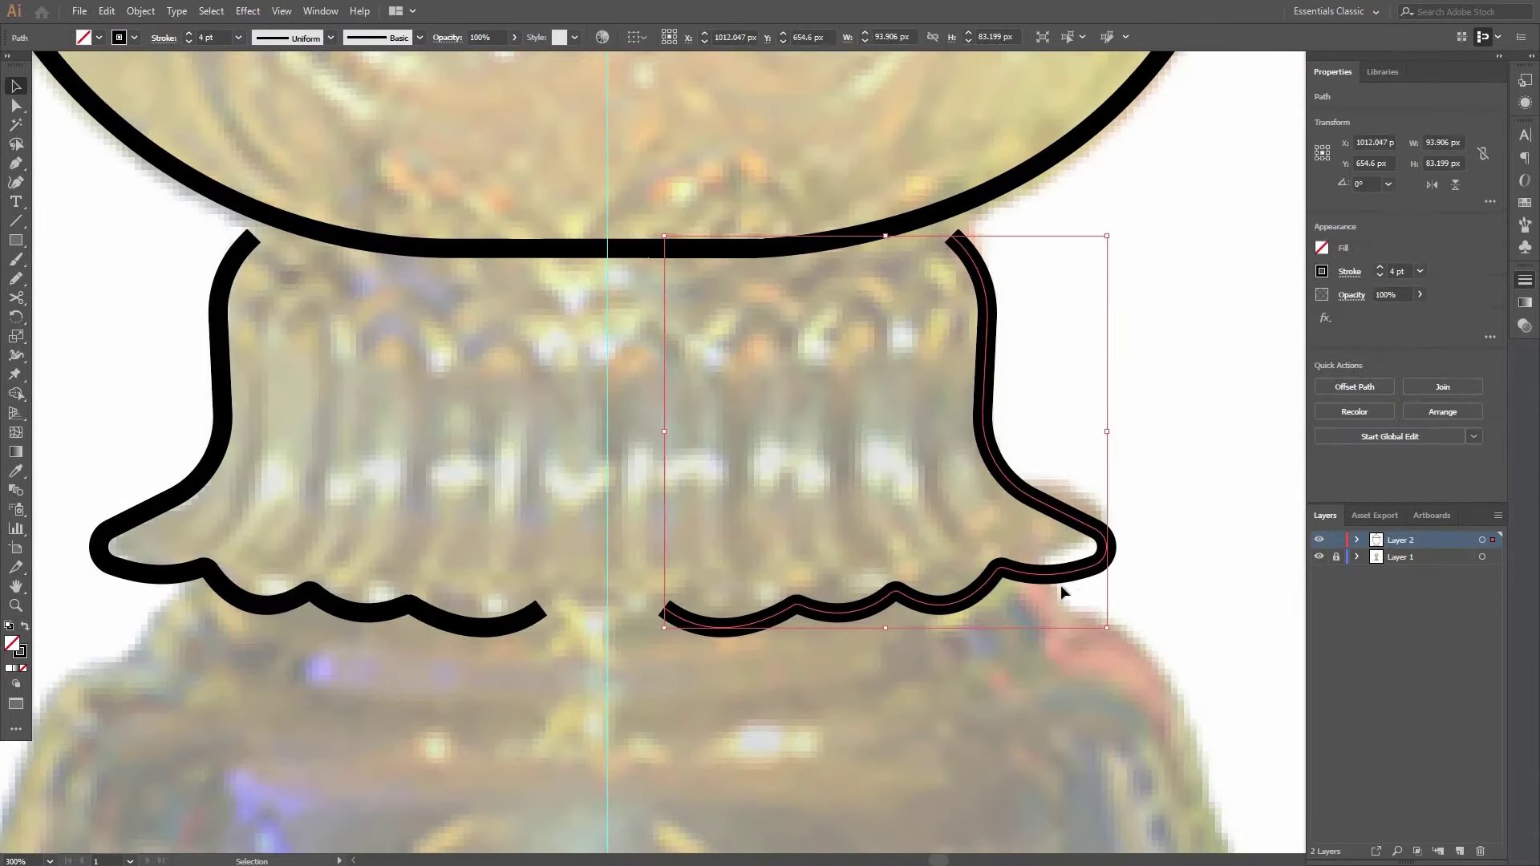
click(882, 651)
Connect the lower ends of the two stem halves with a V-shaped segment whose point lies on the centre guide.
scroll(560, 613, down, 1)
scroll(561, 616, up, 1)
key(p)
click(536, 552)
click(624, 609)
click(727, 559)
Round the central point of the scalloped edge into a curve and soften the two cusps beside it.
key(a)
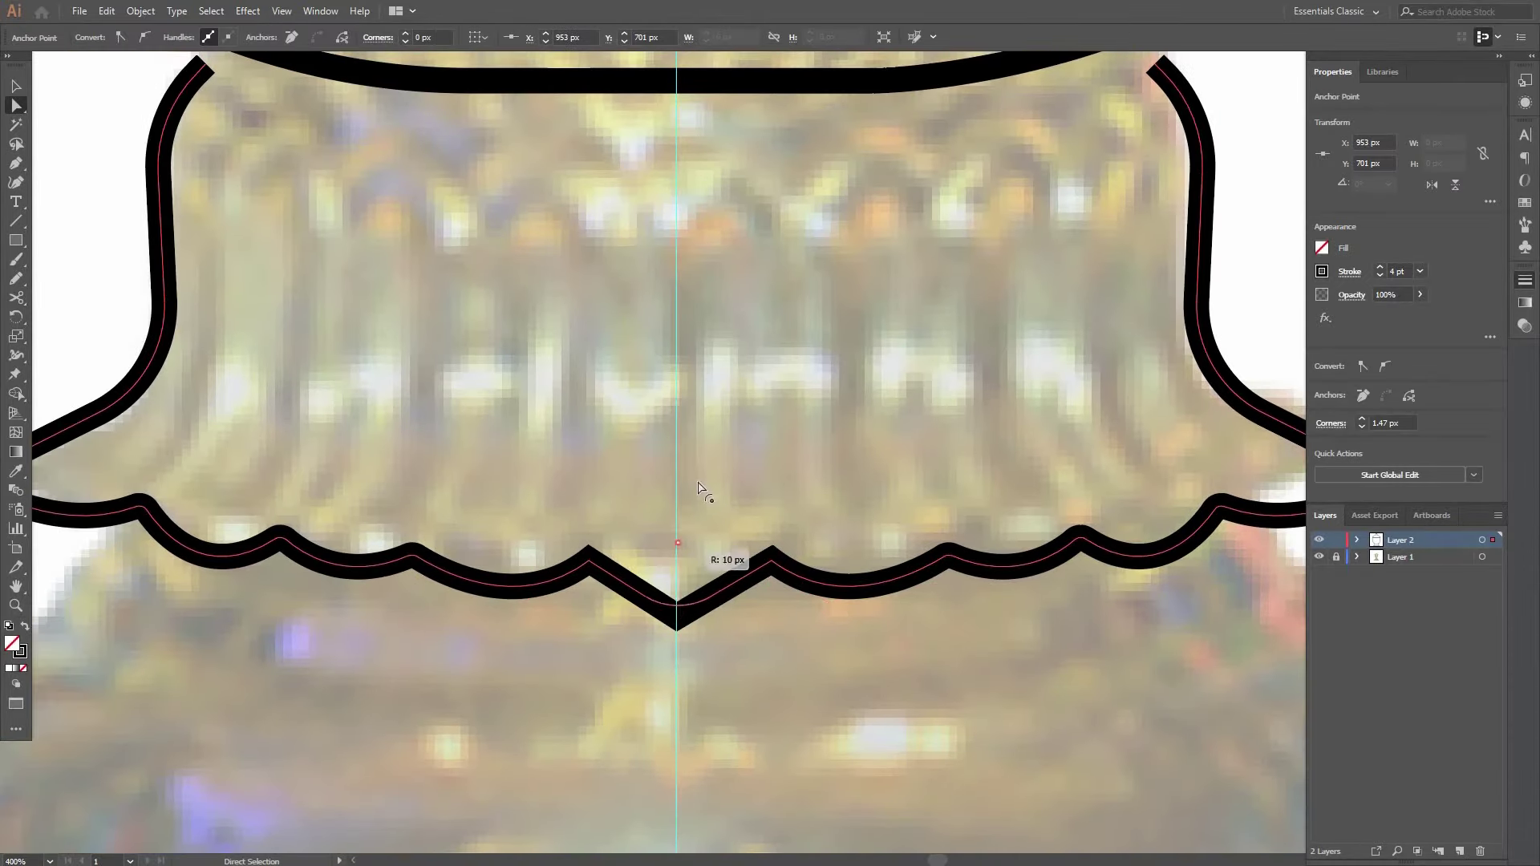
drag(723, 544, 748, 559)
click(723, 540)
scroll(723, 540, down, 3)
scroll(735, 571, up, 2)
click(609, 531)
shift+click(746, 530)
click(760, 593)
Nudge the bowl and stem outlines upward to narrow the gap beneath the lid.
scroll(760, 593, down, 2)
key(alt+v)
drag(568, 401, 653, 515)
key(v)
drag(527, 549, 758, 685)
key(Up)
key(Up)
key(Up)
key(Up)
click(887, 759)
drag(515, 573, 1094, 744)
key(Up)
Select the lower anchor points of the outlines and nudge them down to fit the photo.
click(20, 107)
drag(438, 544, 1109, 765)
key(Down)
key(Down)
key(Down)
key(Down)
key(Down)
click(1109, 767)
Start the left handle outline beside the lid's corner, curving along its upper edge and back along the underside of the crest.
scroll(1042, 722, down, 1)
drag(513, 161, 612, 426)
key(p)
scroll(746, 429, down, 1)
scroll(744, 431, up, 2)
click(858, 439)
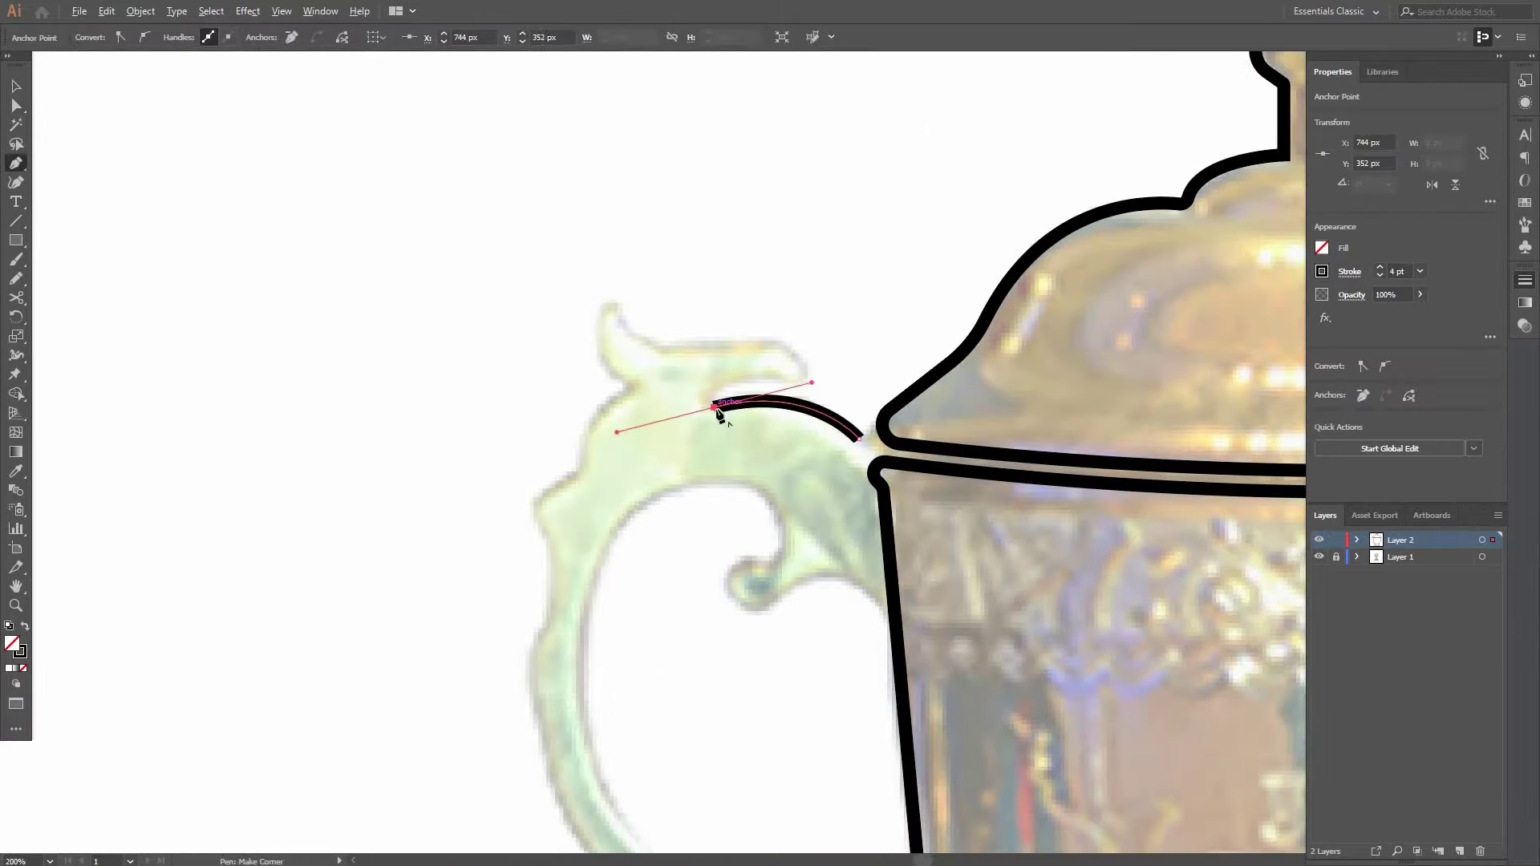
scroll(828, 436, up, 1)
drag(828, 430, 872, 435)
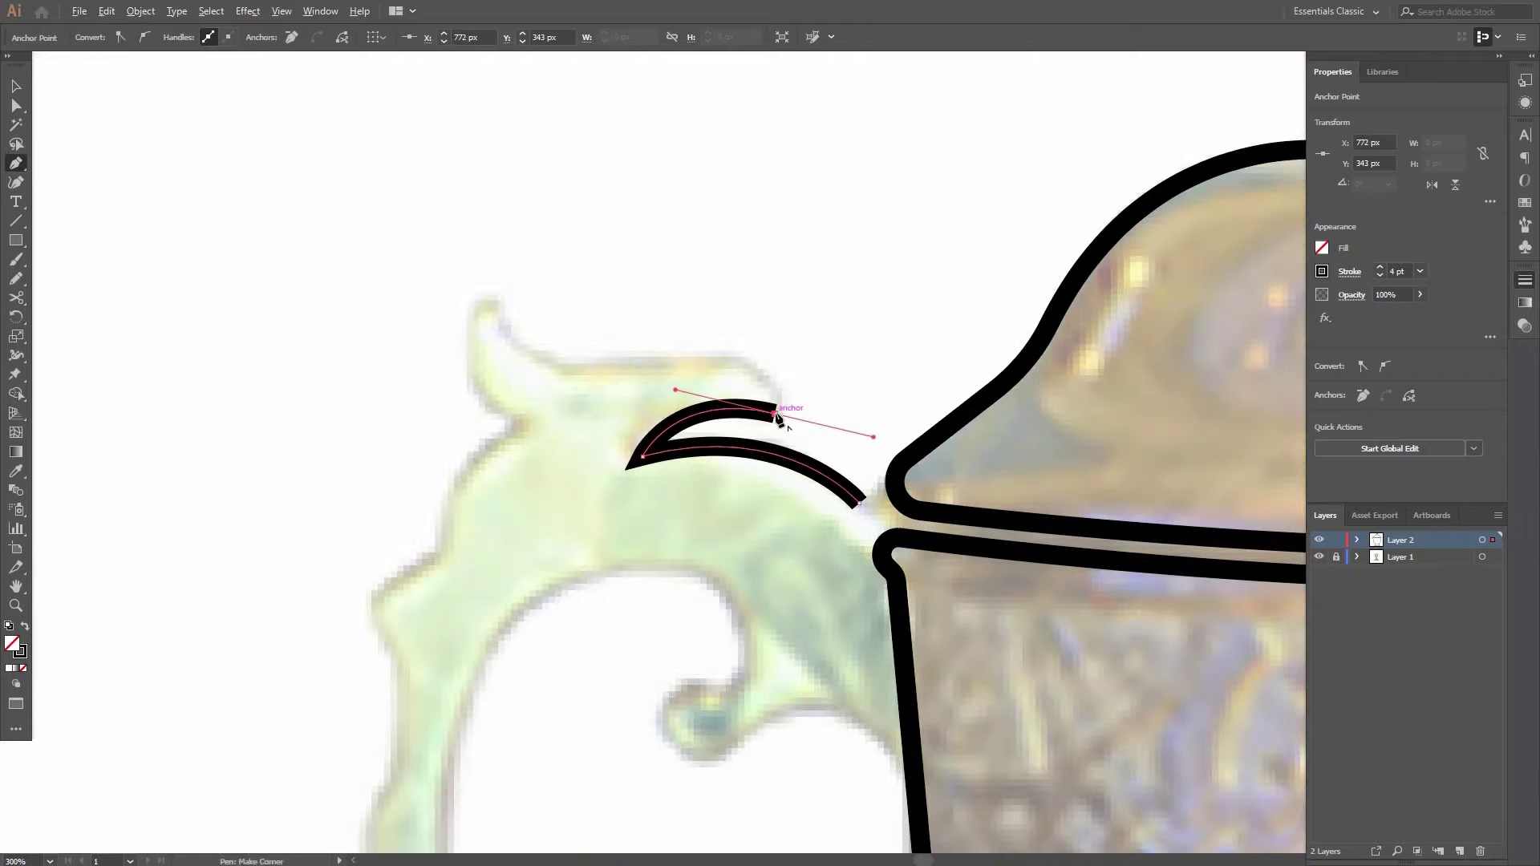
click(775, 414)
Continue the left handle outline around the crest's blunt front, back along its top, and up to the horn tip.
drag(731, 361, 832, 452)
click(843, 449)
drag(697, 459, 709, 489)
drag(637, 429, 655, 474)
drag(655, 604, 694, 484)
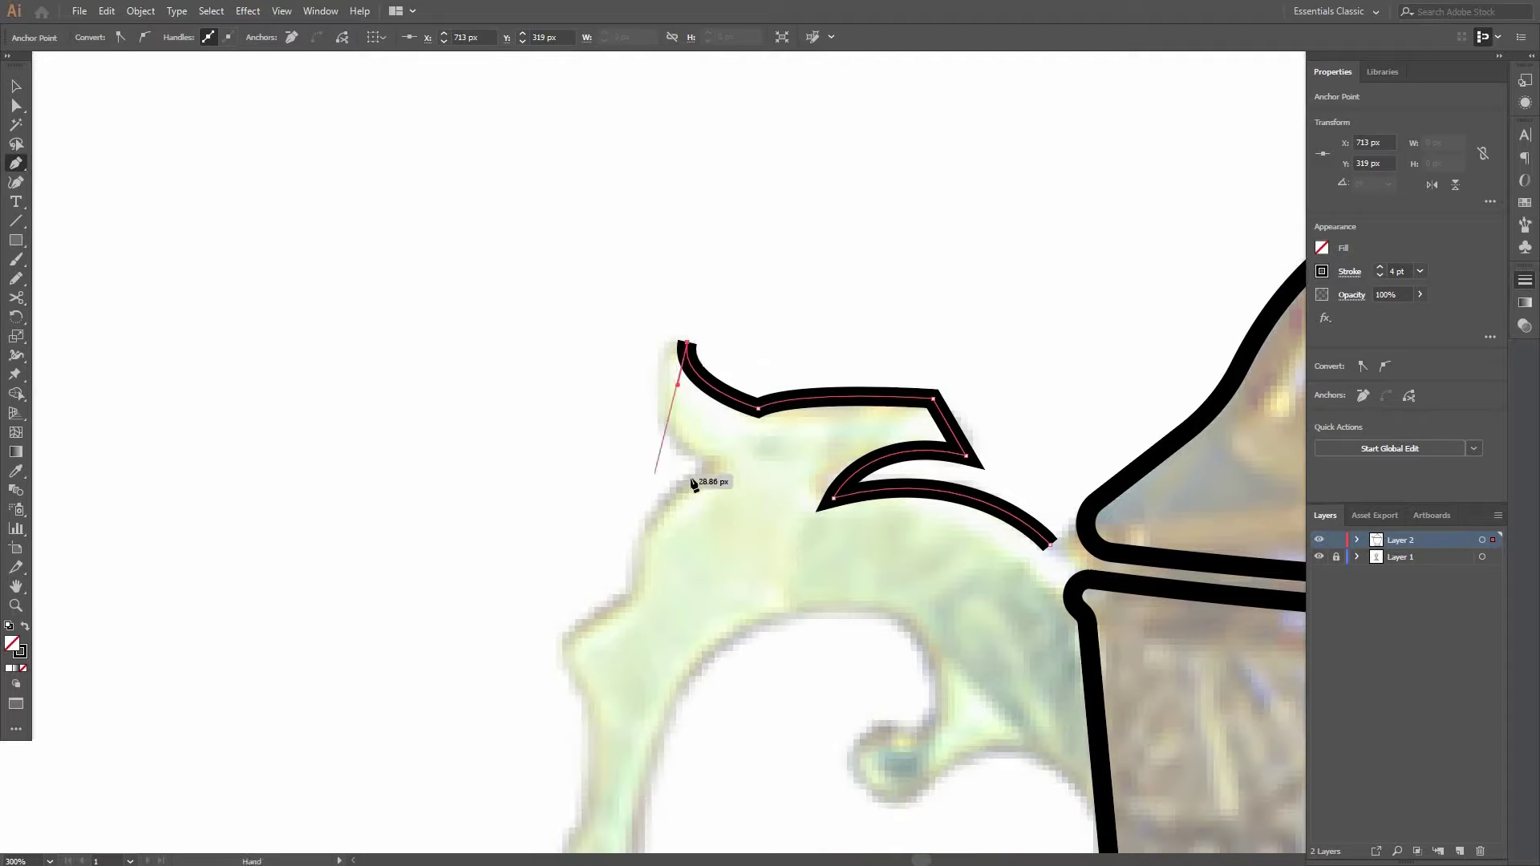
drag(796, 536, 795, 535)
Trace the handle's outer edge from the horn down the neck, out to the side spike, and along the concave stretch below it.
click(707, 465)
drag(634, 586, 695, 486)
mouse_move(709, 576)
mouse_down()
mouse_move(702, 485)
mouse_move(682, 495)
mouse_move(700, 514)
mouse_up()
click(692, 494)
click(671, 468)
click(680, 482)
drag(656, 577, 561, 498)
click(683, 540)
scroll(680, 600, down, 3)
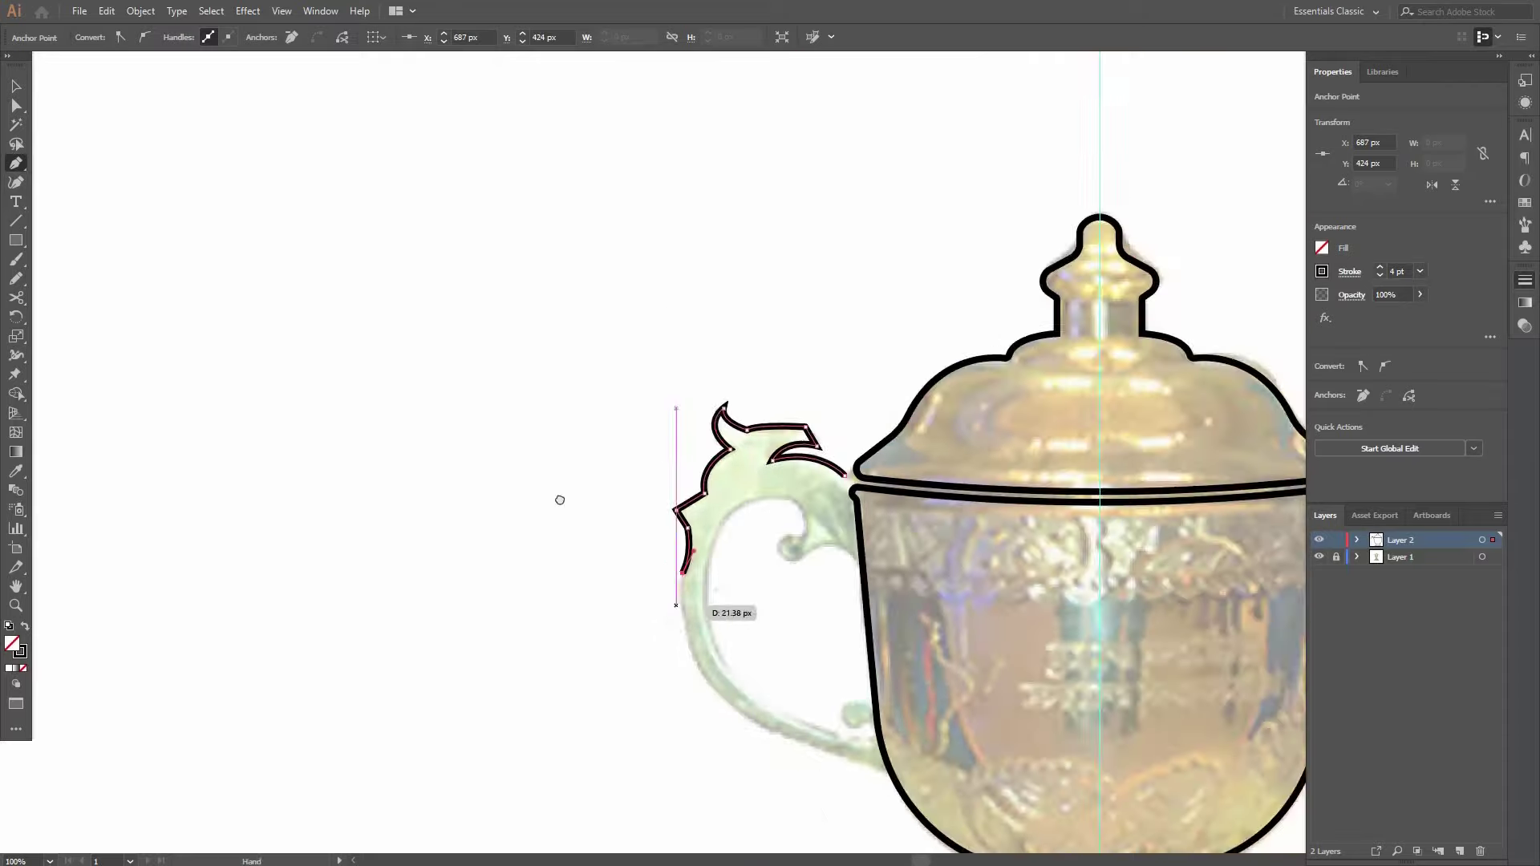
scroll(561, 502, up, 2)
drag(626, 674, 626, 669)
key(ctrl+z)
scroll(588, 426, up, 1)
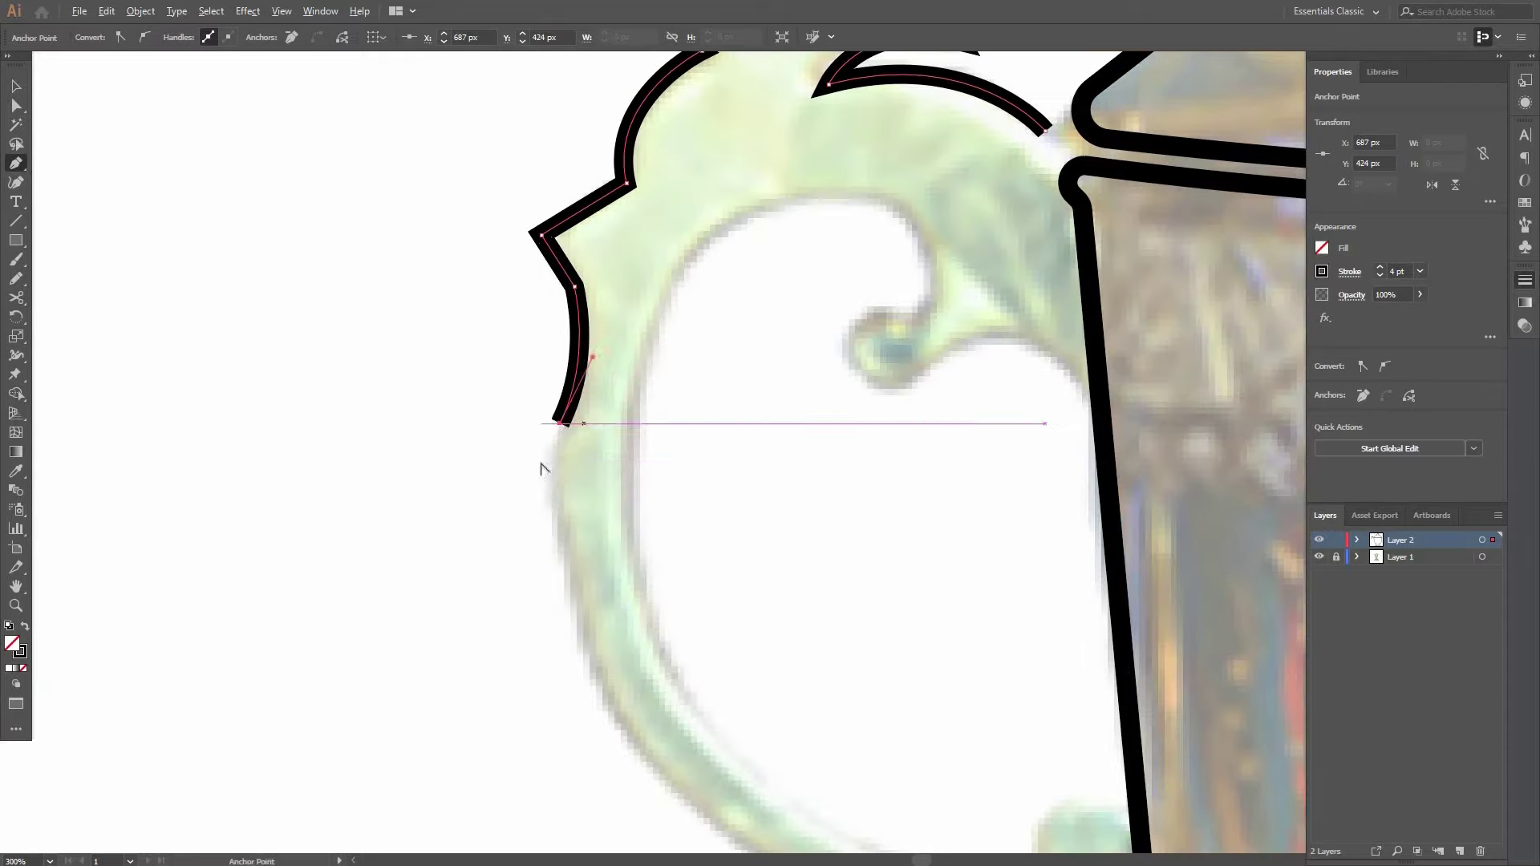
Finish the handle's outer outline with a long sweeping curve down to the lower side of the bowl.
click(545, 460)
drag(551, 585, 552, 490)
scroll(603, 630, down, 2)
drag(603, 630, 472, 458)
scroll(631, 593, up, 1)
drag(569, 527, 754, 590)
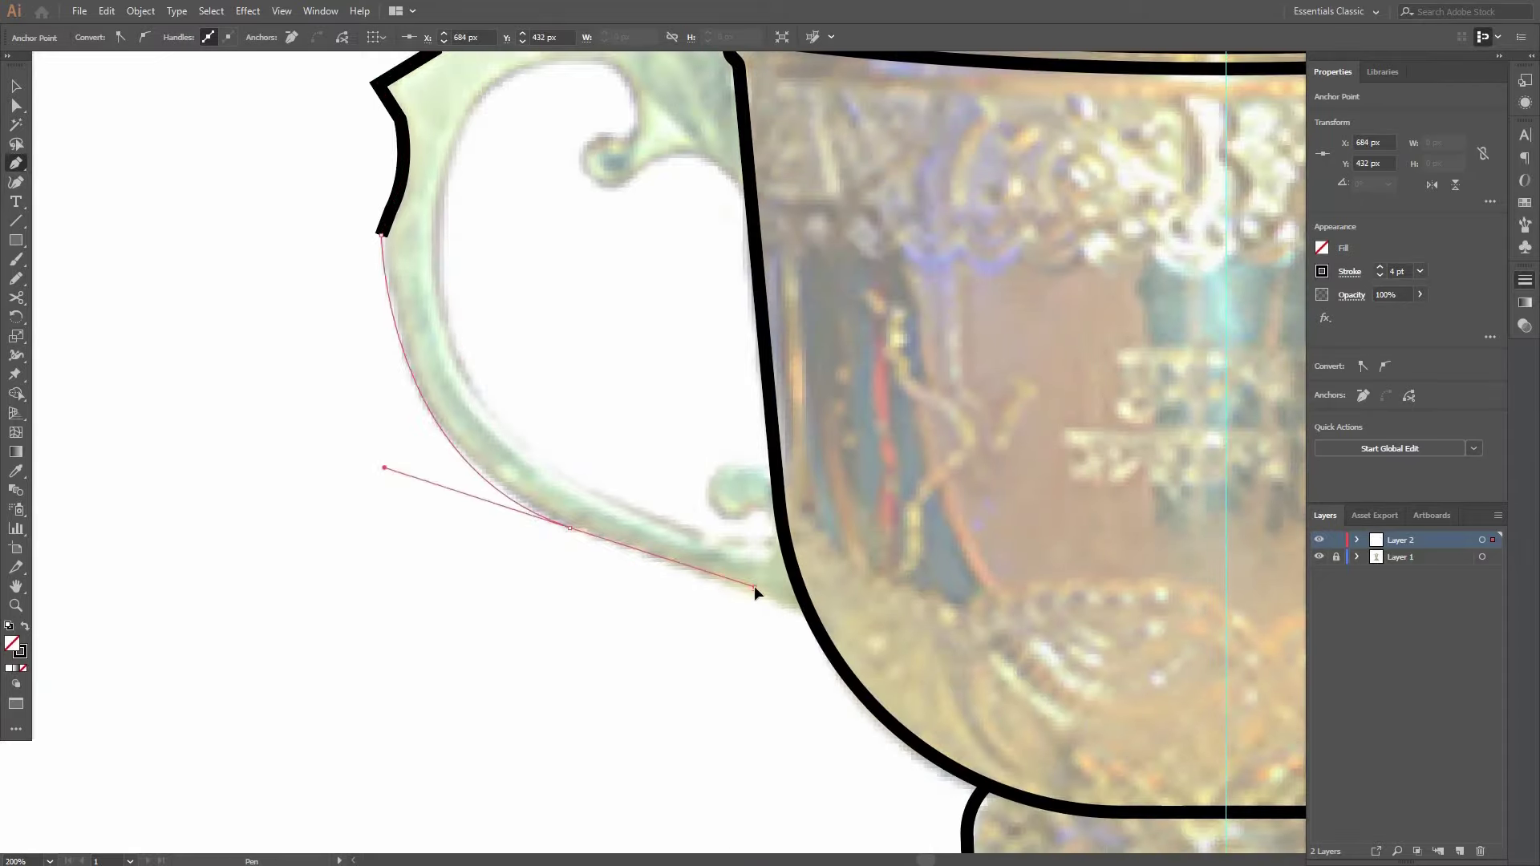
click(688, 571)
scroll(687, 571, up, 5)
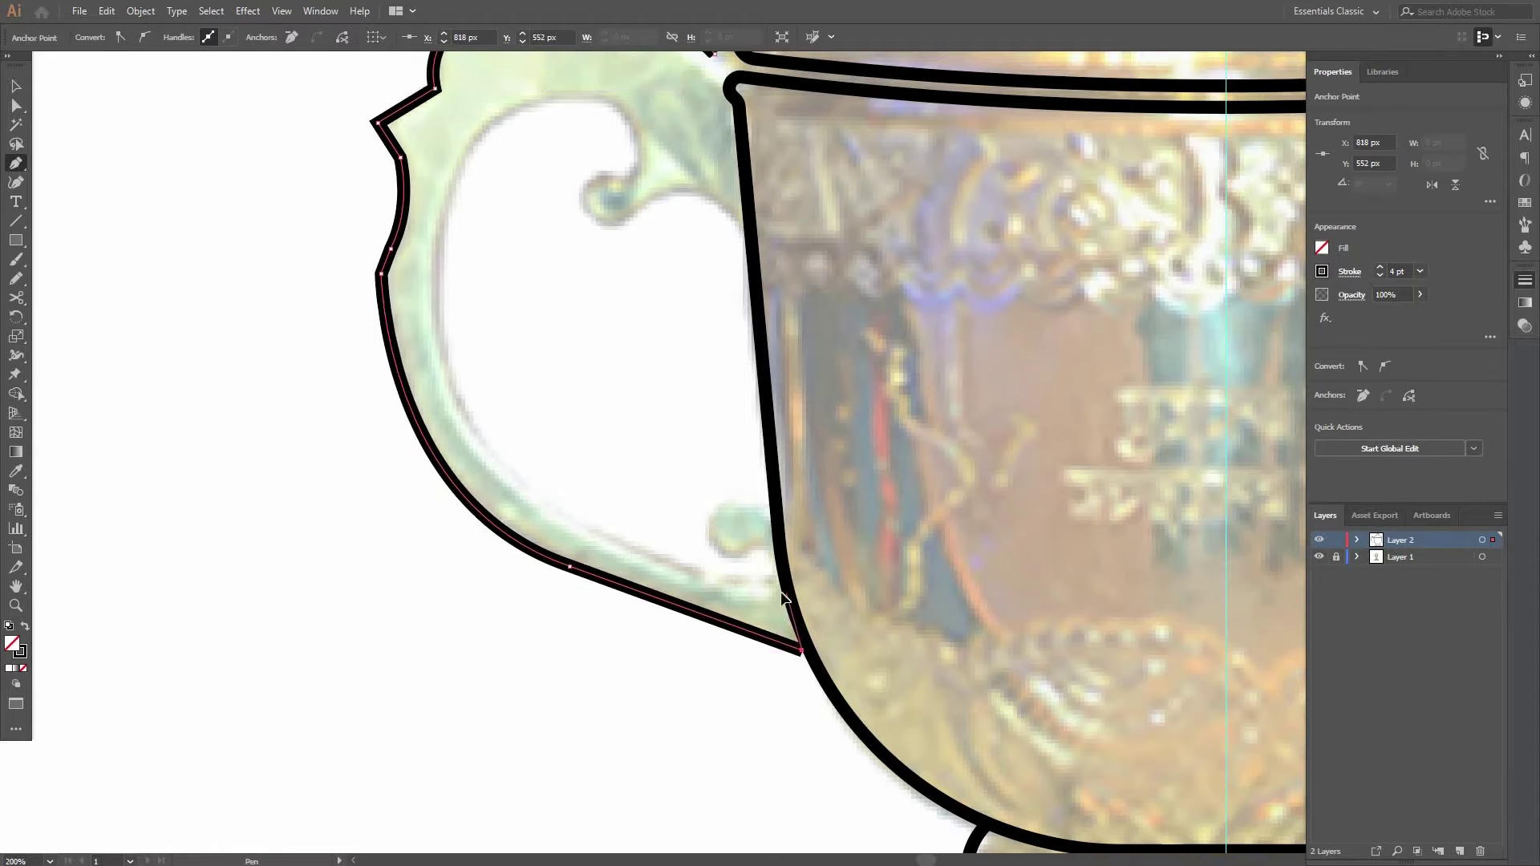
Round the crest's front corners and the sharp notch beneath it, giving the notch a radius of about 2.3 px.
key(a)
scroll(674, 308, up, 3)
click(670, 354)
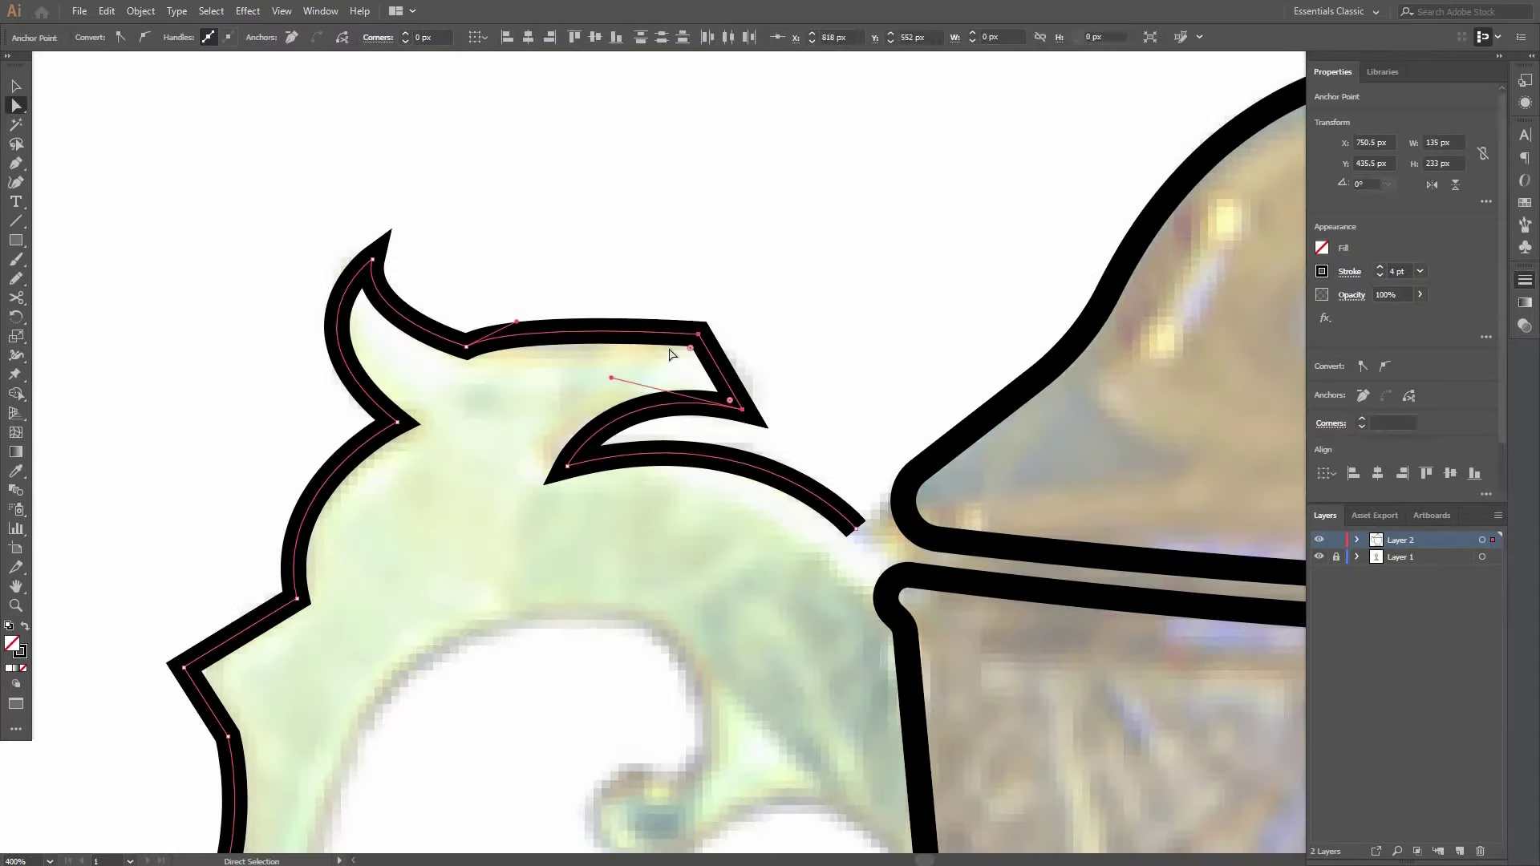
click(789, 375)
drag(728, 379, 721, 520)
click(735, 406)
click(700, 335)
click(568, 465)
drag(585, 456, 608, 446)
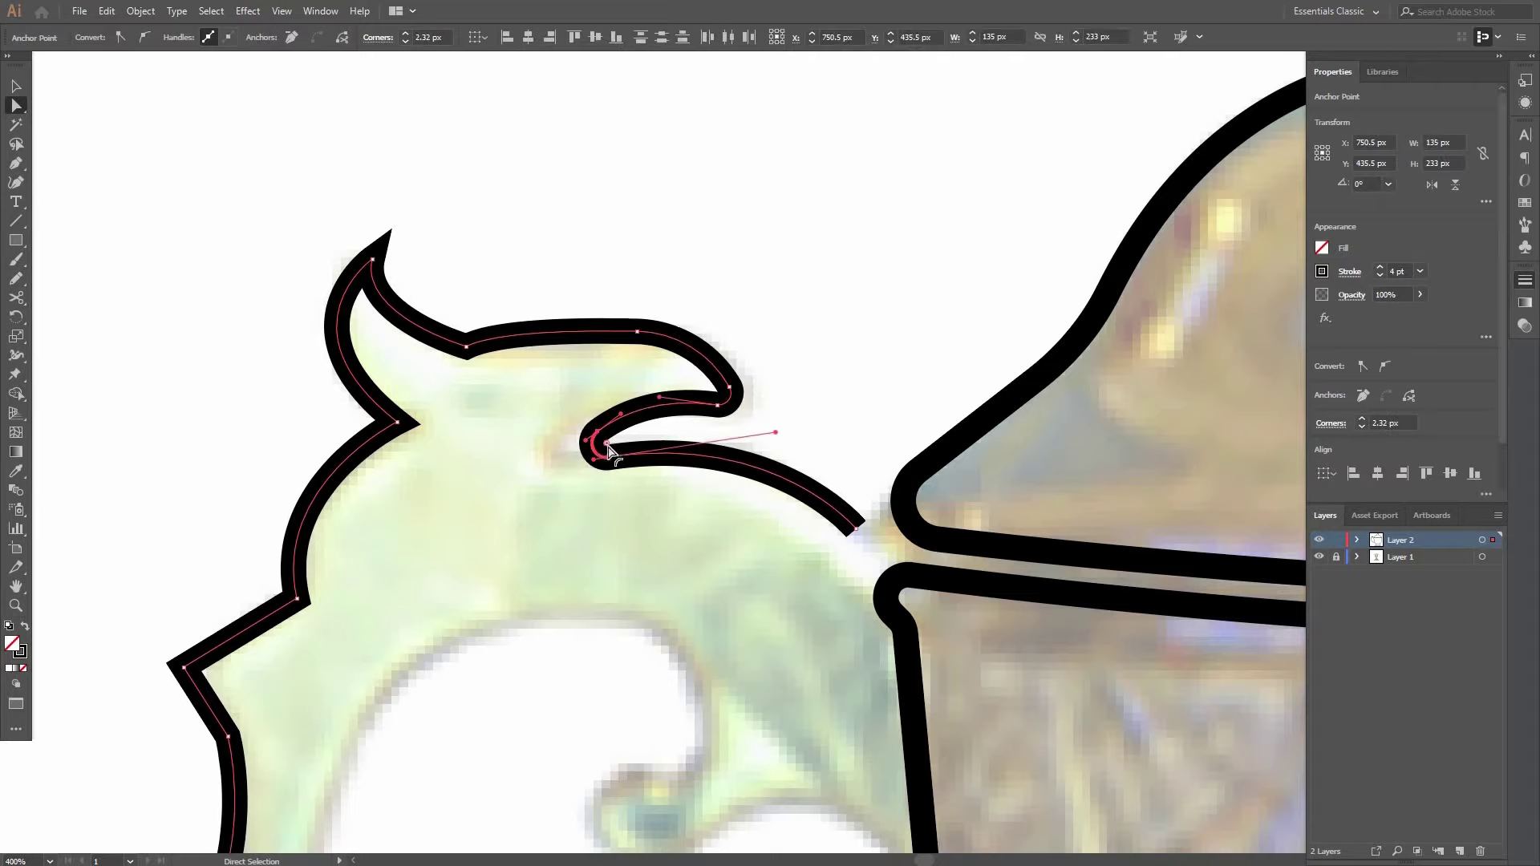
click(762, 436)
Round the horn tip to a radius of about 2 px and the dip beside it to about 21 px.
drag(344, 349, 559, 507)
scroll(558, 507, up, 1)
click(614, 372)
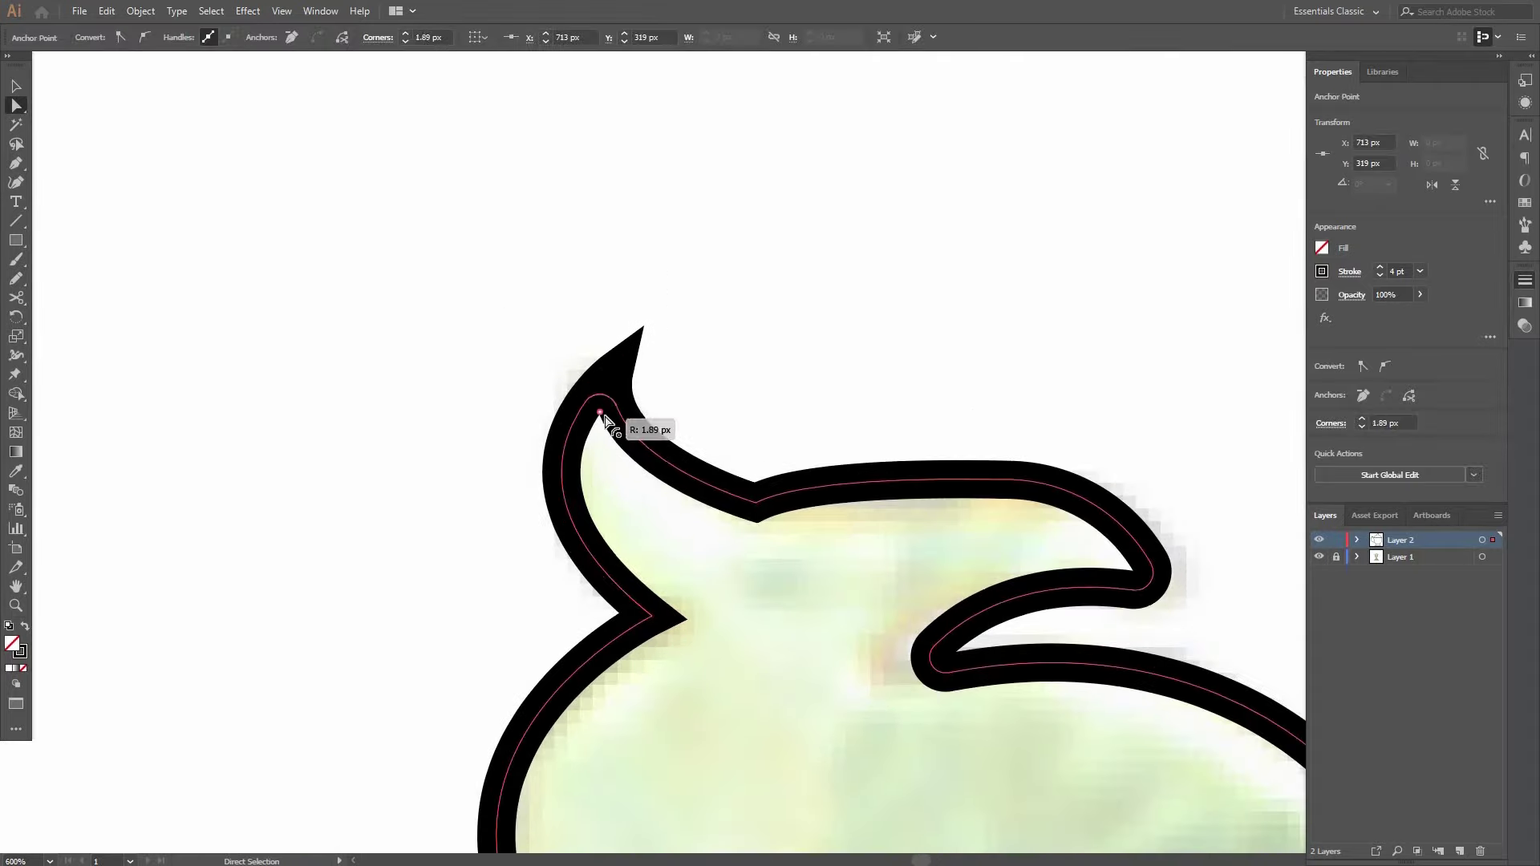
drag(687, 415, 721, 453)
click(753, 489)
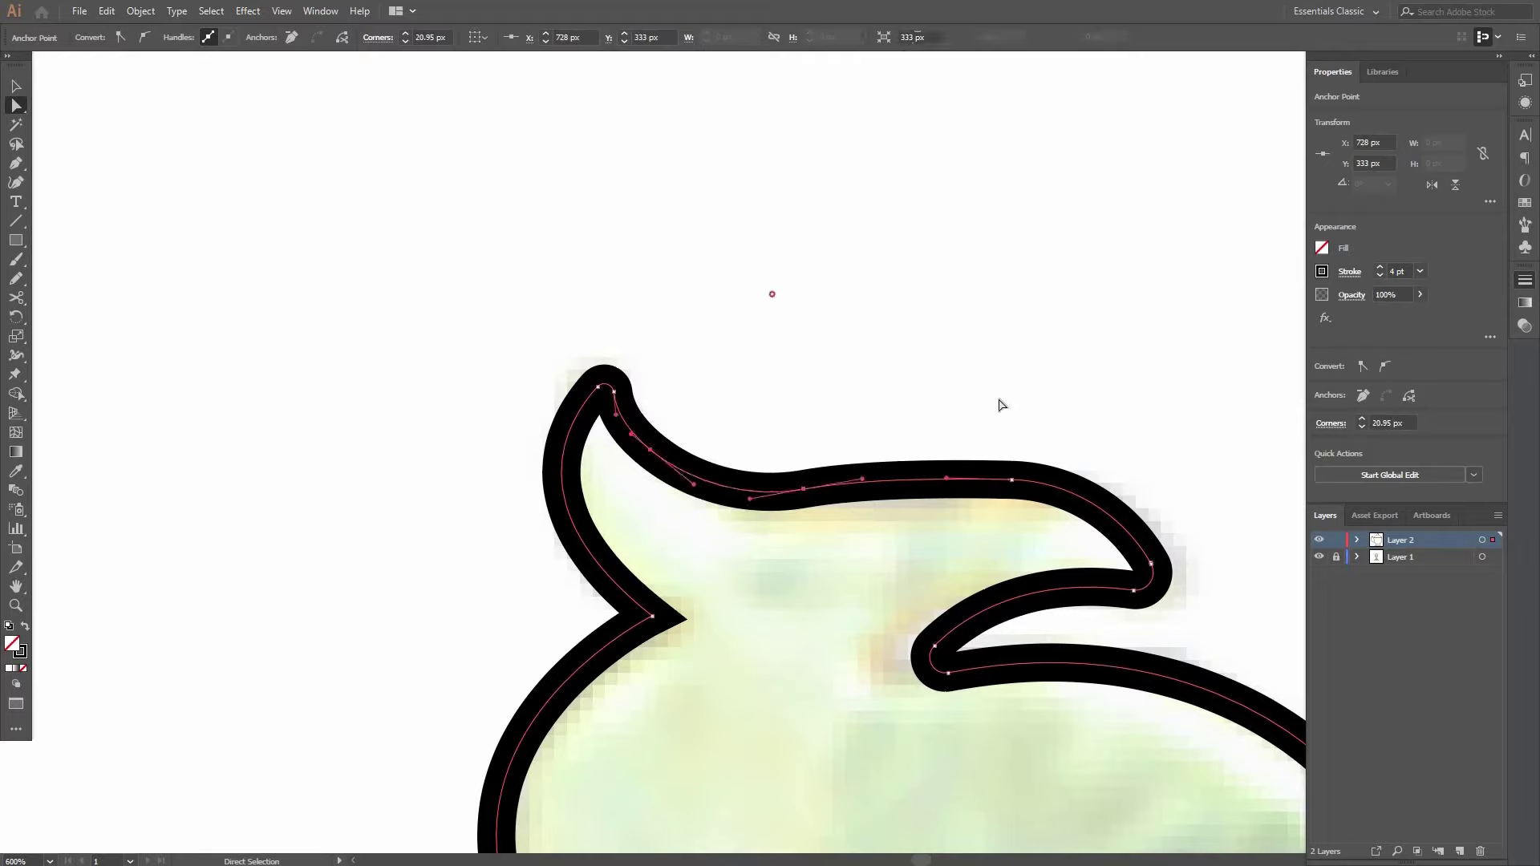
click(938, 381)
Round the corner at the base of the handle's neck and the tip of the side spike.
scroll(942, 377, down, 4)
scroll(900, 433, up, 3)
click(821, 438)
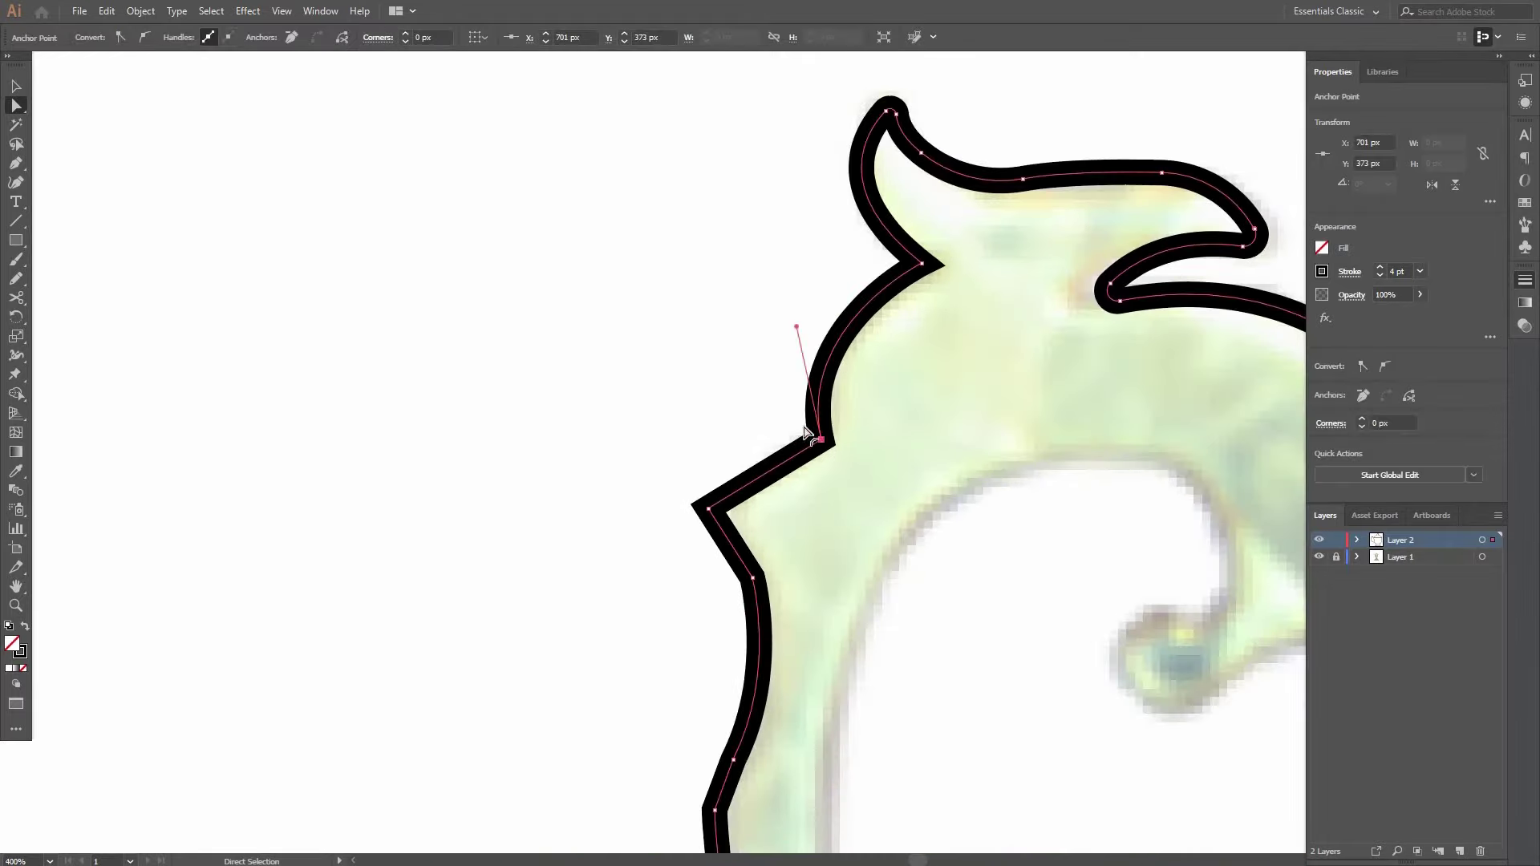
drag(751, 386, 757, 389)
scroll(806, 449, up, 1)
click(657, 475)
drag(679, 480, 691, 539)
scroll(698, 509, down, 1)
Smooth the remaining corners on the handle's outer edge below the side spike.
click(725, 503)
scroll(695, 553, down, 3)
click(716, 579)
scroll(719, 584, down, 2)
scroll(712, 584, up, 1)
click(680, 584)
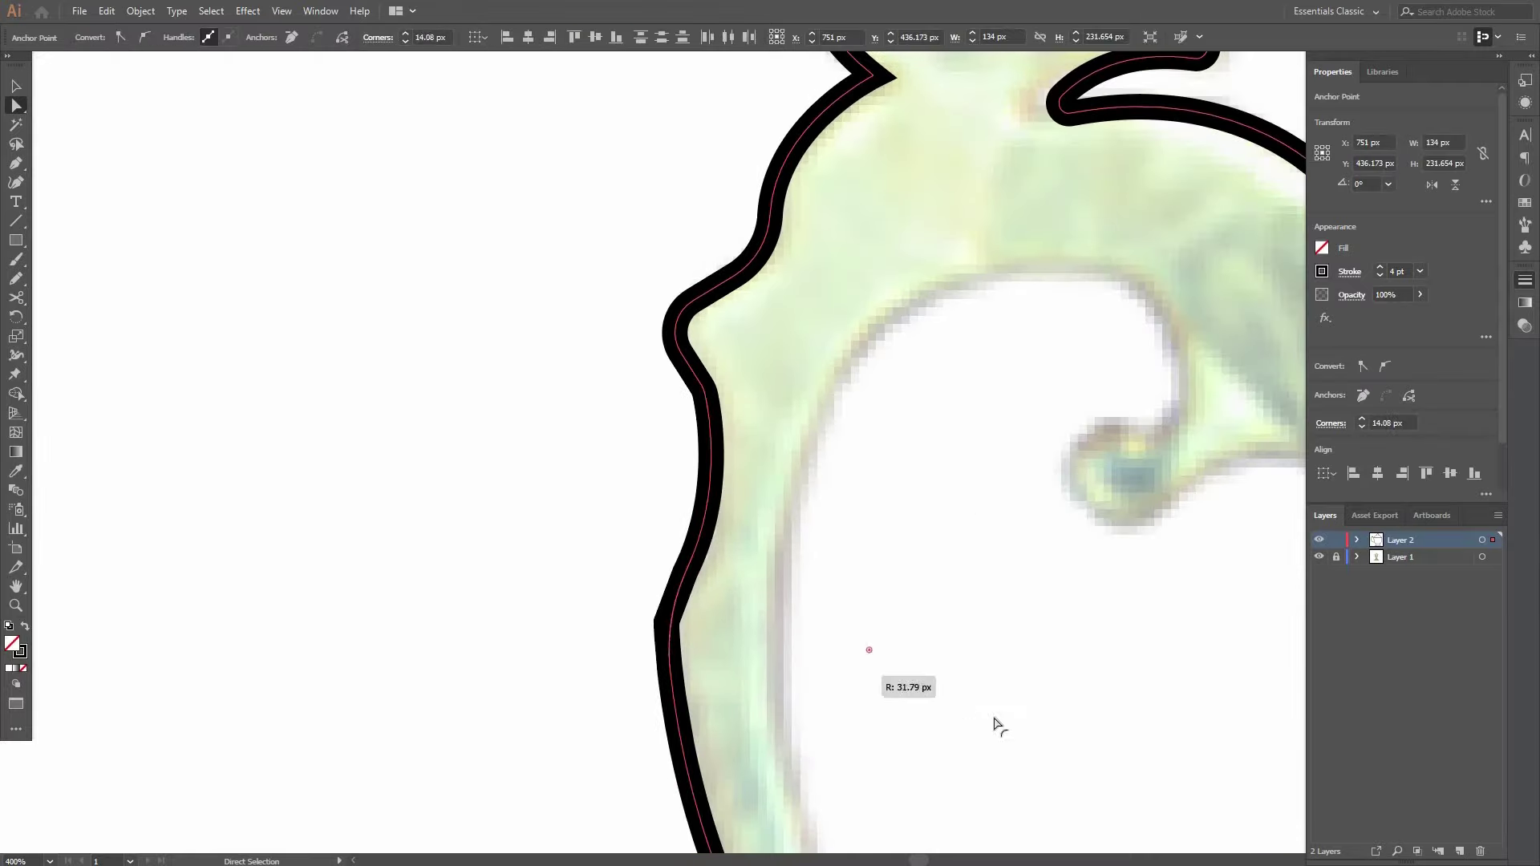
drag(994, 718, 993, 719)
click(922, 710)
scroll(866, 698, down, 2)
scroll(858, 702, down, 3)
click(812, 728)
scroll(818, 626, up, 3)
Start the handle's inner outline at the bowl, tracing the upper curl around its scroll to the top of the opening.
key(p)
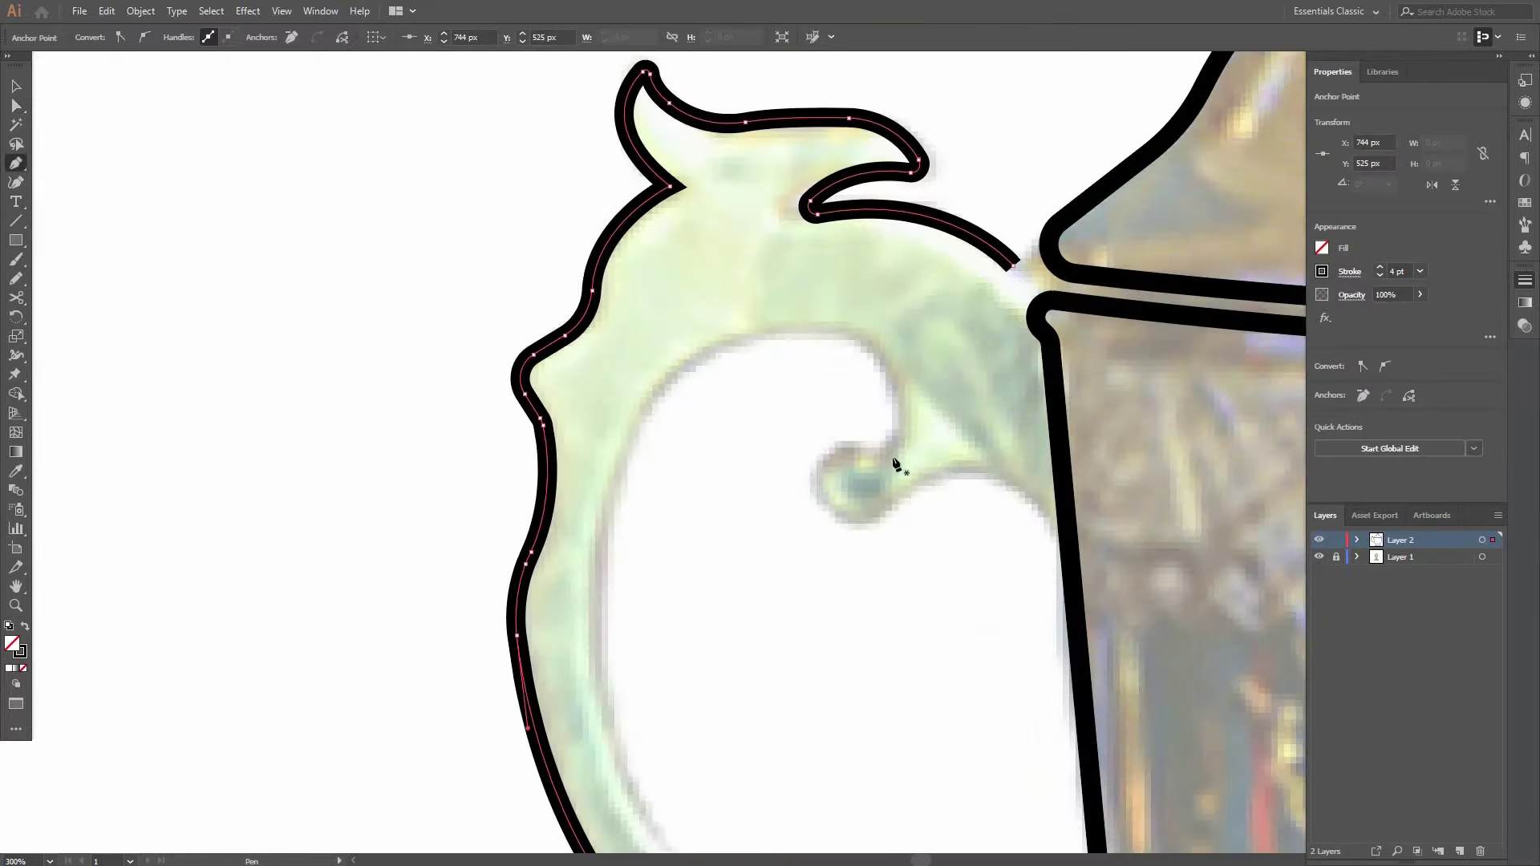
scroll(1059, 533, down, 1)
scroll(1028, 533, down, 2)
scroll(925, 433, up, 2)
click(1049, 474)
mouse_move(889, 426)
mouse_down()
mouse_move(792, 499)
mouse_move(771, 478)
mouse_up()
key(ctrl+equal)
drag(888, 426, 891, 431)
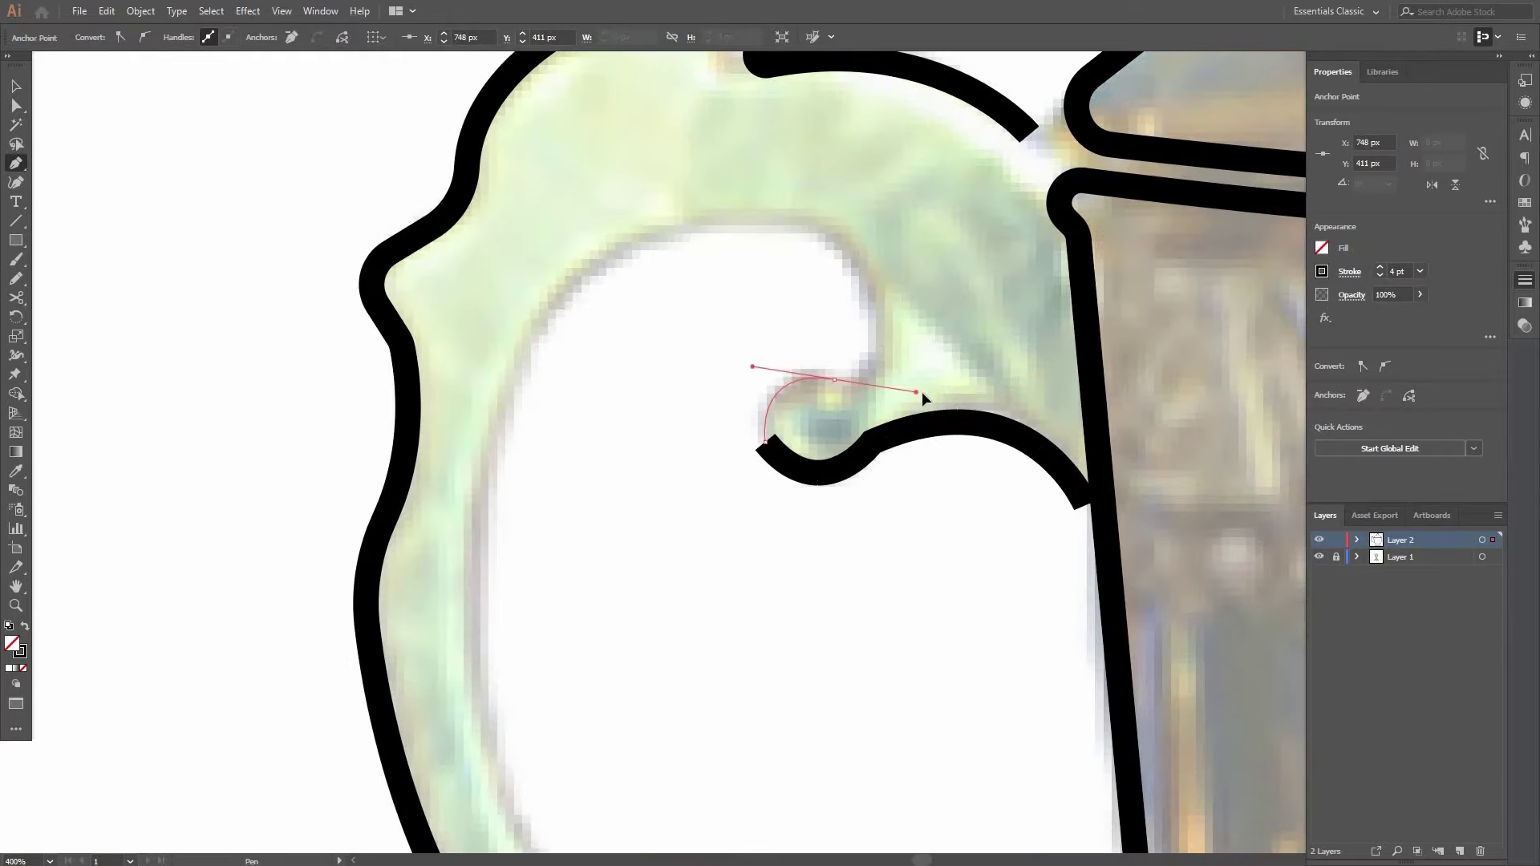
click(834, 380)
drag(835, 380, 840, 479)
drag(796, 277, 795, 273)
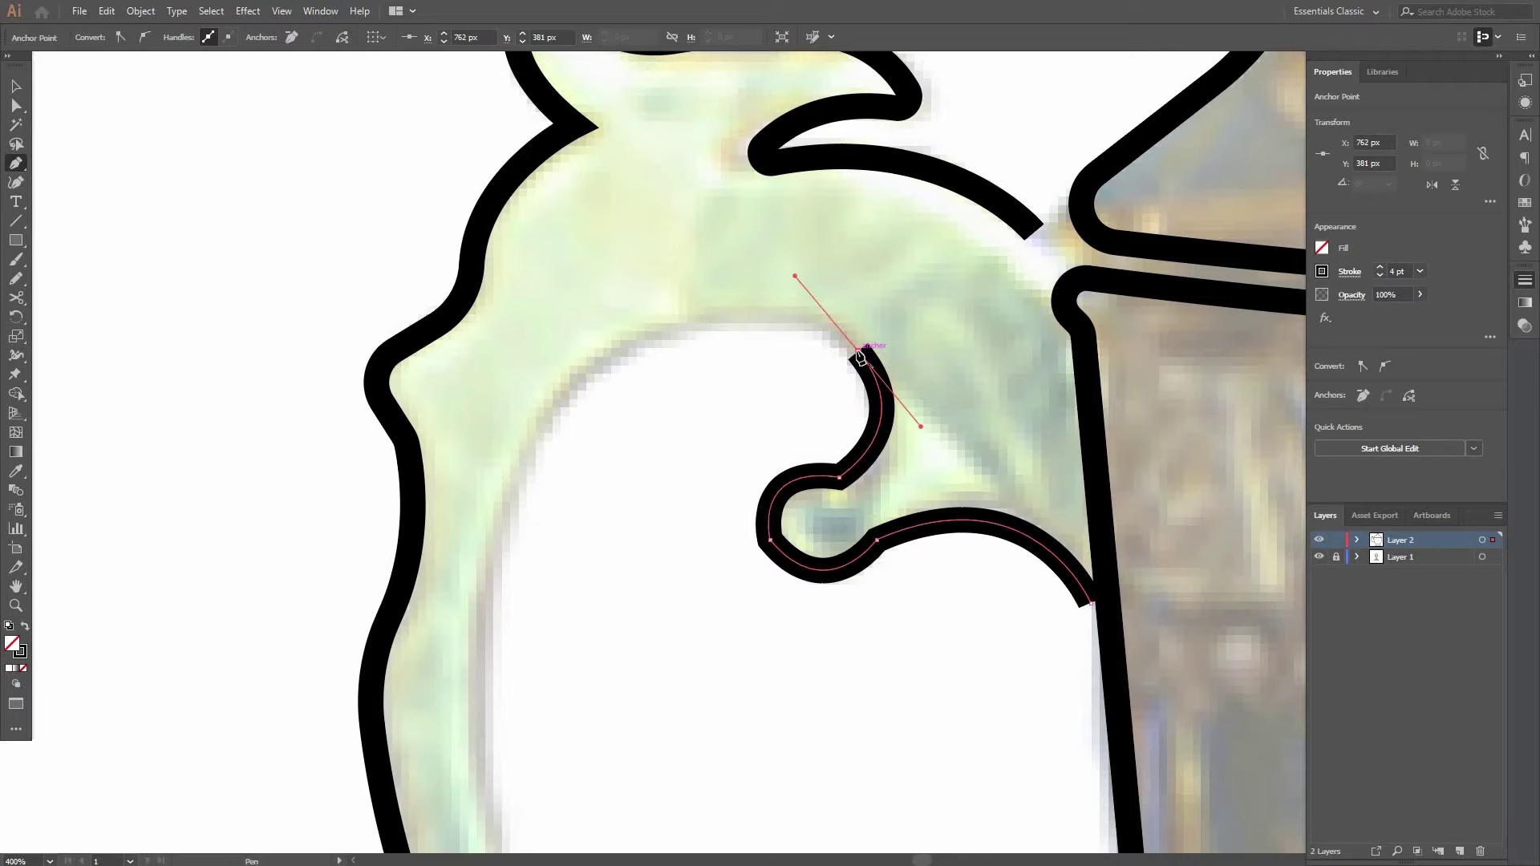
click(858, 351)
Continue the inner outline over the top of the opening and down its outer side toward the lower curl.
scroll(697, 447, down, 1)
drag(697, 448, 790, 452)
drag(543, 586, 547, 591)
click(665, 445)
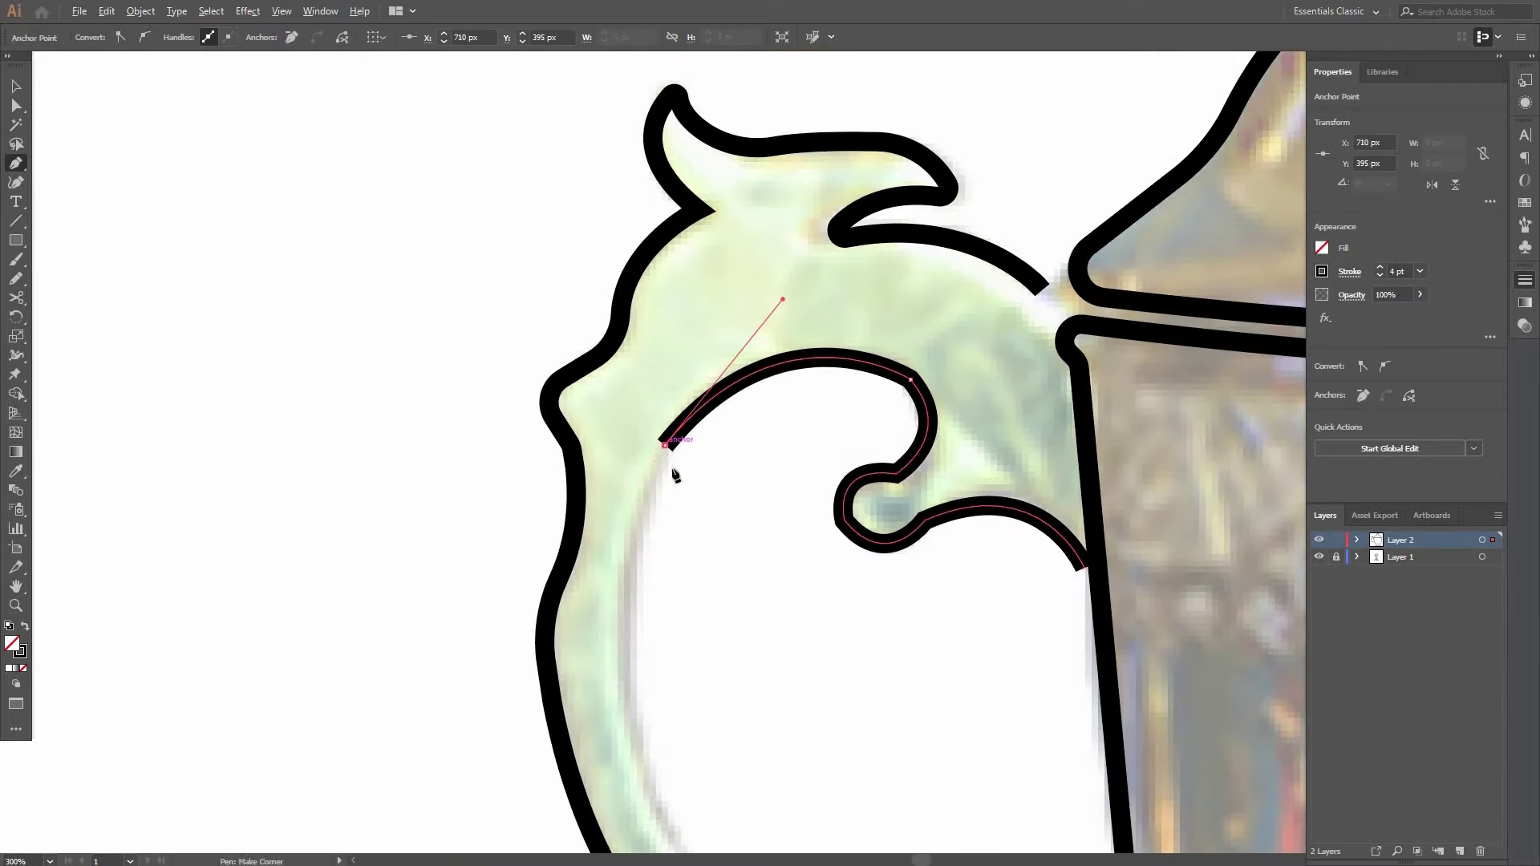
scroll(674, 471, down, 1)
drag(674, 472, 561, 338)
drag(644, 709, 651, 709)
click(569, 592)
scroll(782, 652, down, 2)
drag(817, 622, 977, 652)
scroll(835, 630, up, 3)
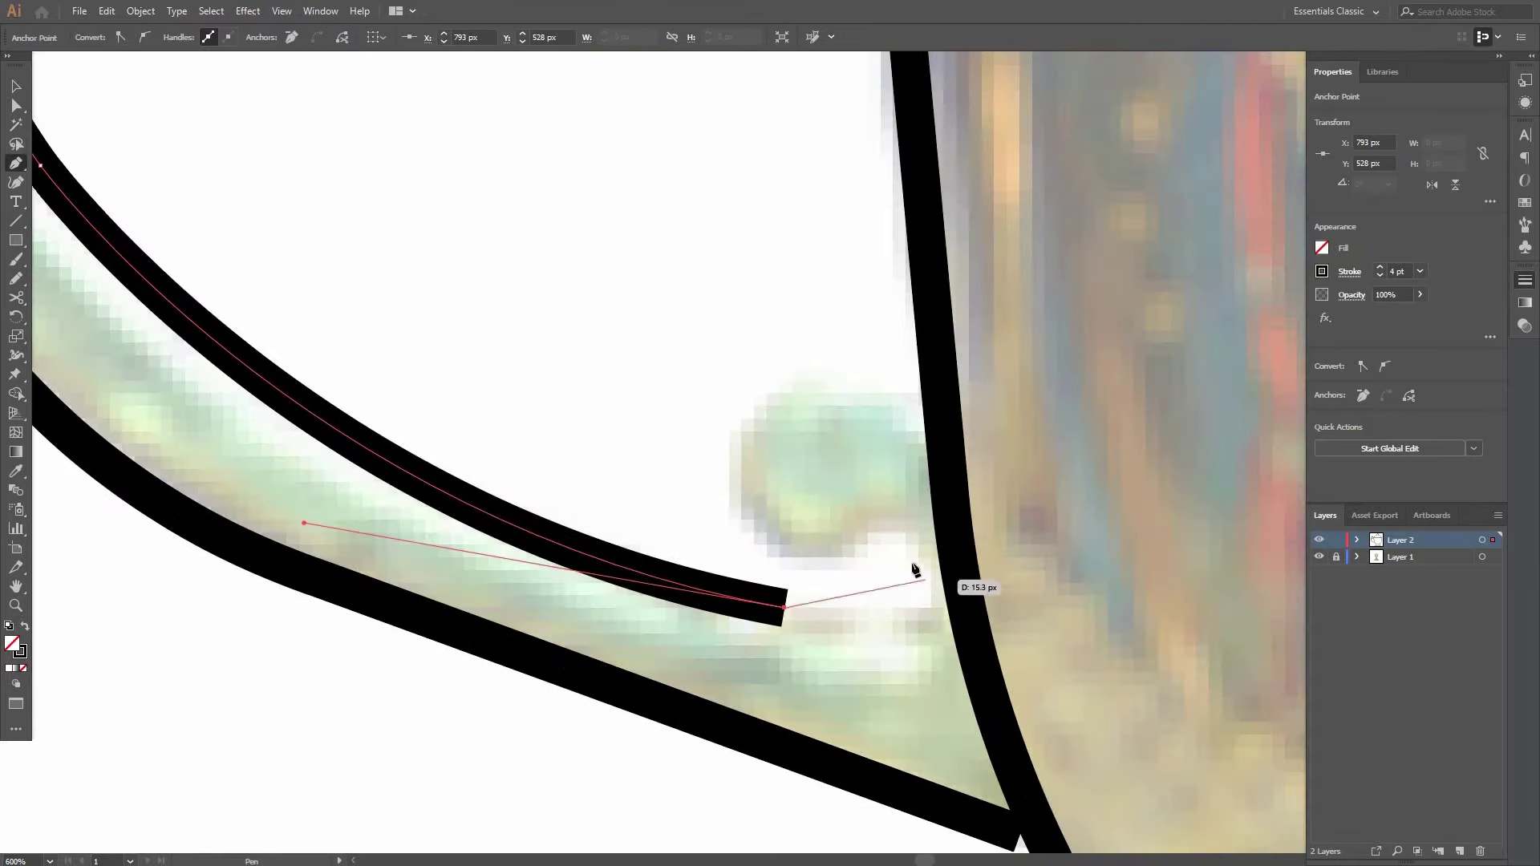
Trace the small lower curl of the handle and end the inner outline on the bowl's edge.
click(926, 620)
drag(892, 523, 899, 533)
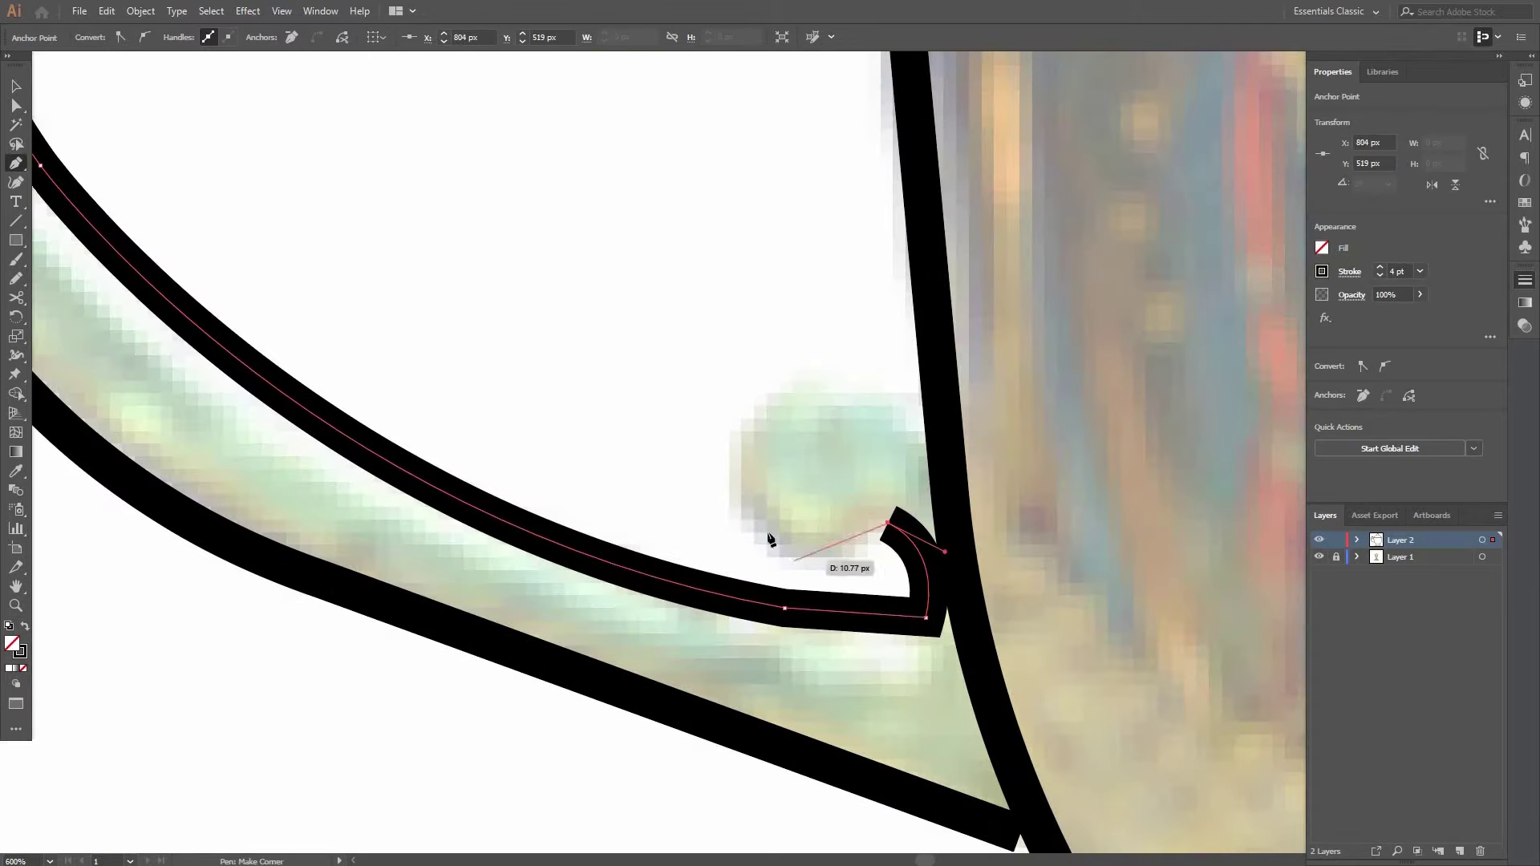
drag(700, 470, 699, 467)
mouse_move(832, 400)
mouse_down()
mouse_move(904, 426)
mouse_move(900, 413)
mouse_move(966, 481)
mouse_up()
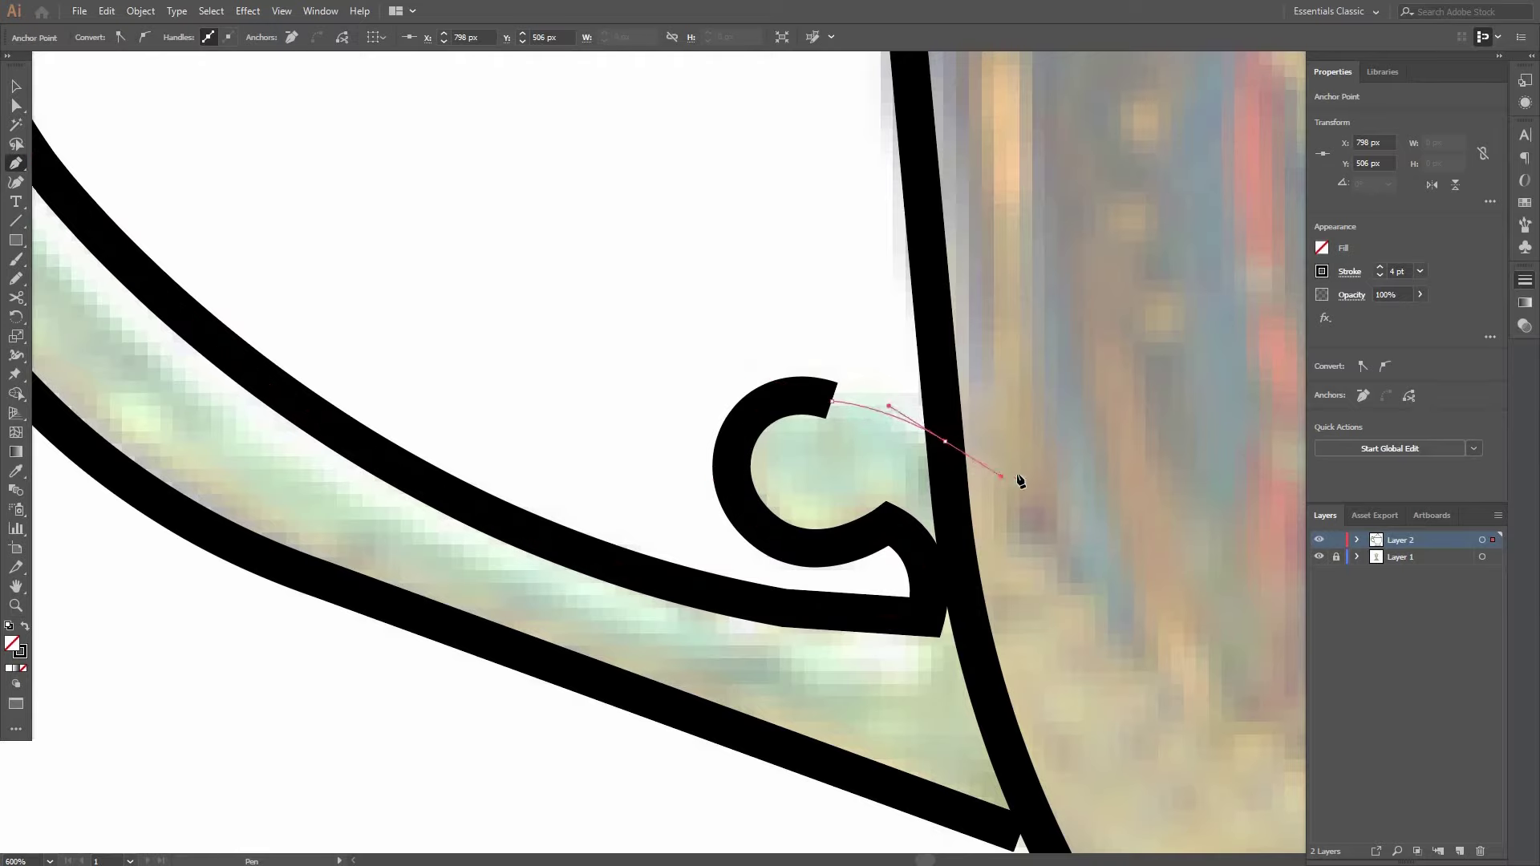
click(830, 403)
scroll(842, 321, down, 1)
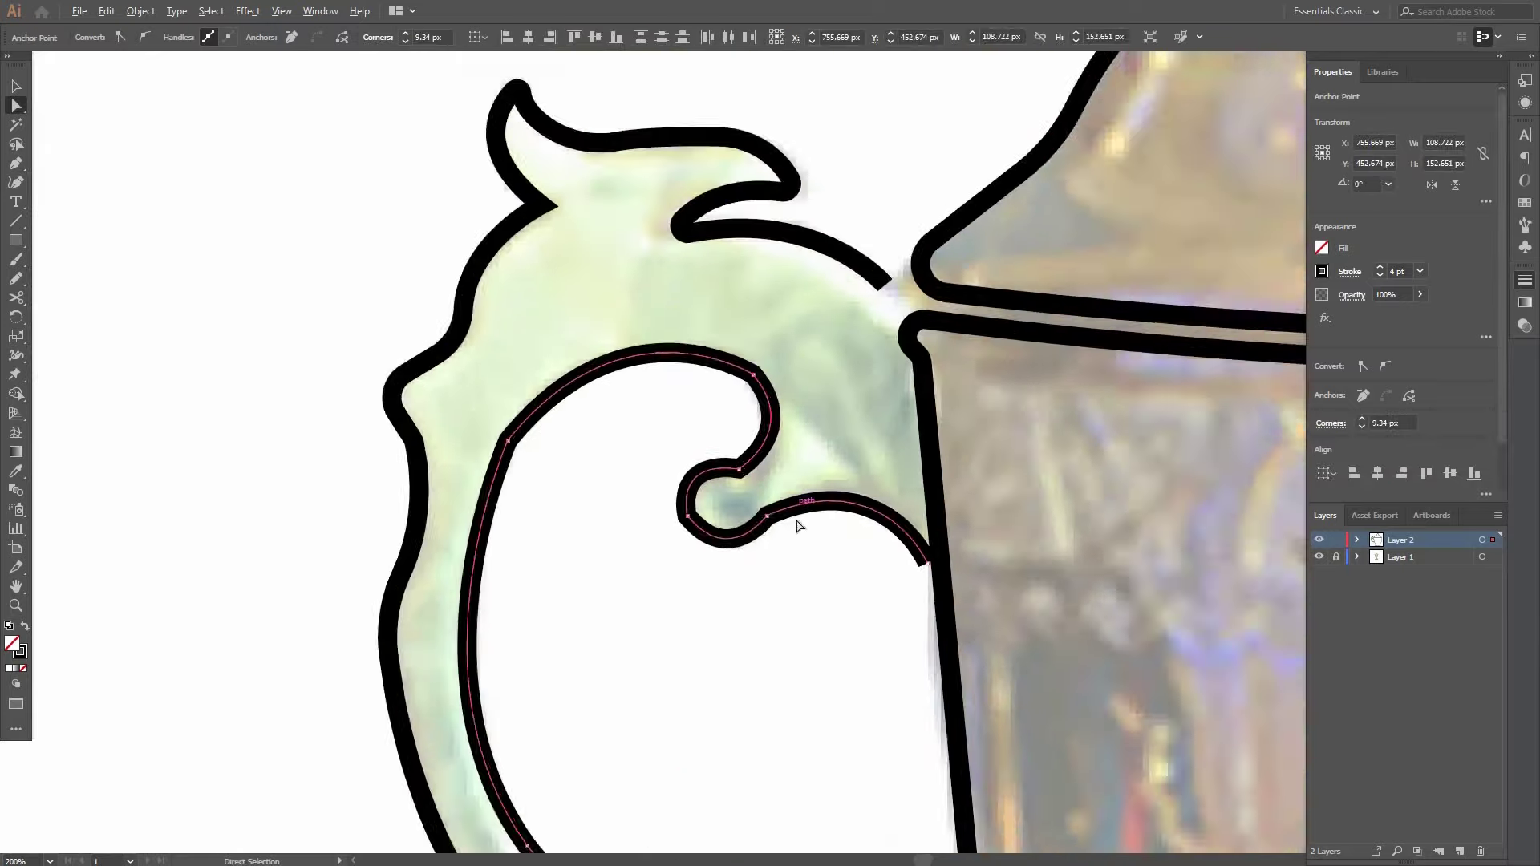
Round the corners of the inner outline around the upper curl and the top of the opening.
scroll(798, 525, up, 2)
scroll(904, 797, up, 2)
click(639, 618)
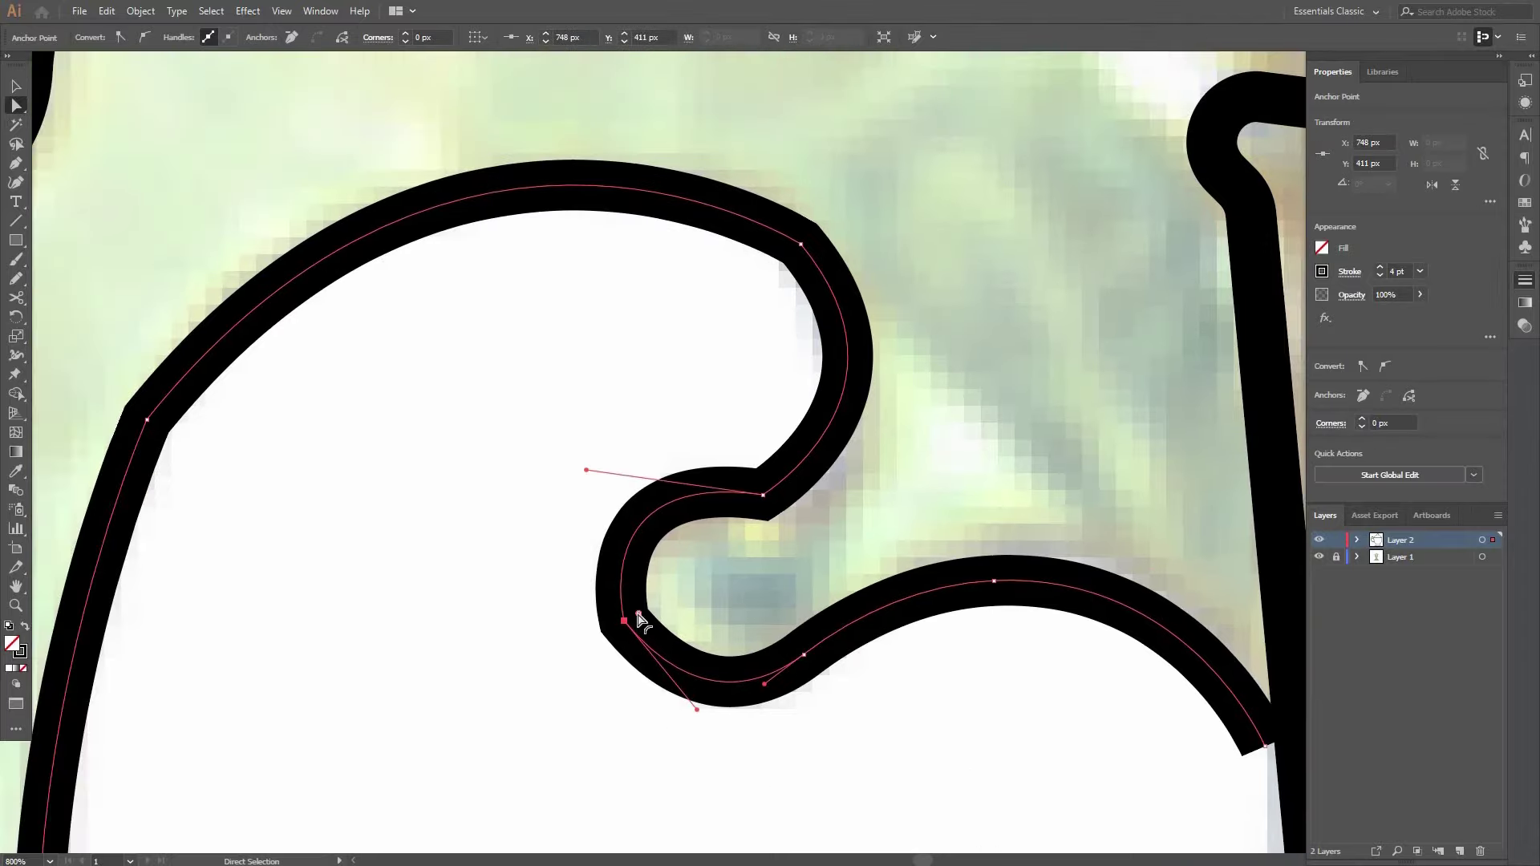
click(759, 481)
drag(754, 466, 732, 399)
drag(802, 337, 868, 439)
click(865, 346)
scroll(601, 402, down, 2)
click(742, 539)
Round the corners of the inner outline at the lower curl and where it joins the long curve.
scroll(710, 636, down, 1)
scroll(776, 591, up, 2)
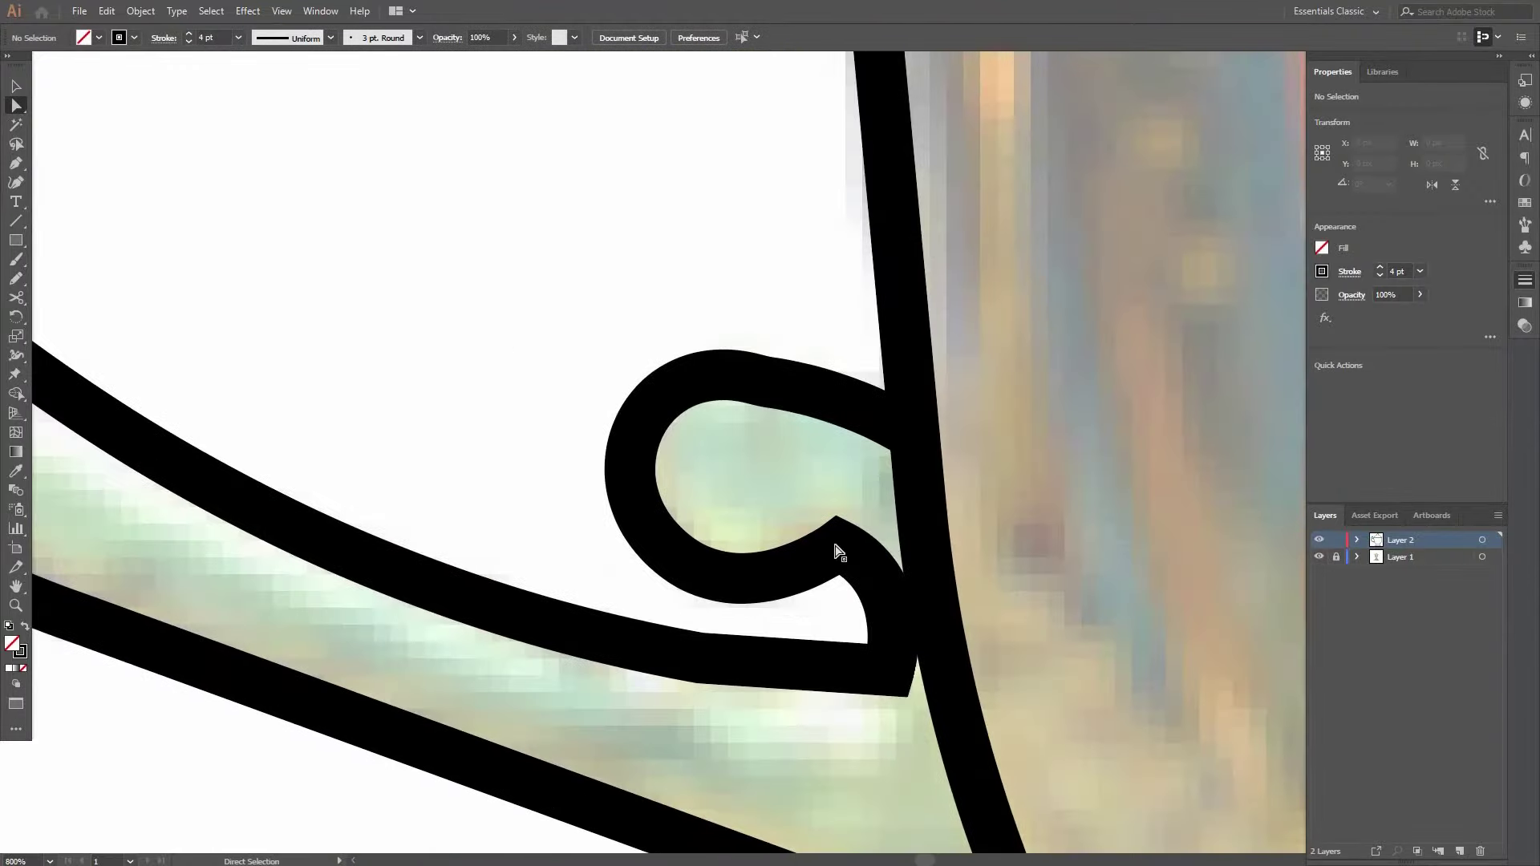
click(839, 551)
scroll(712, 585, down, 2)
click(712, 585)
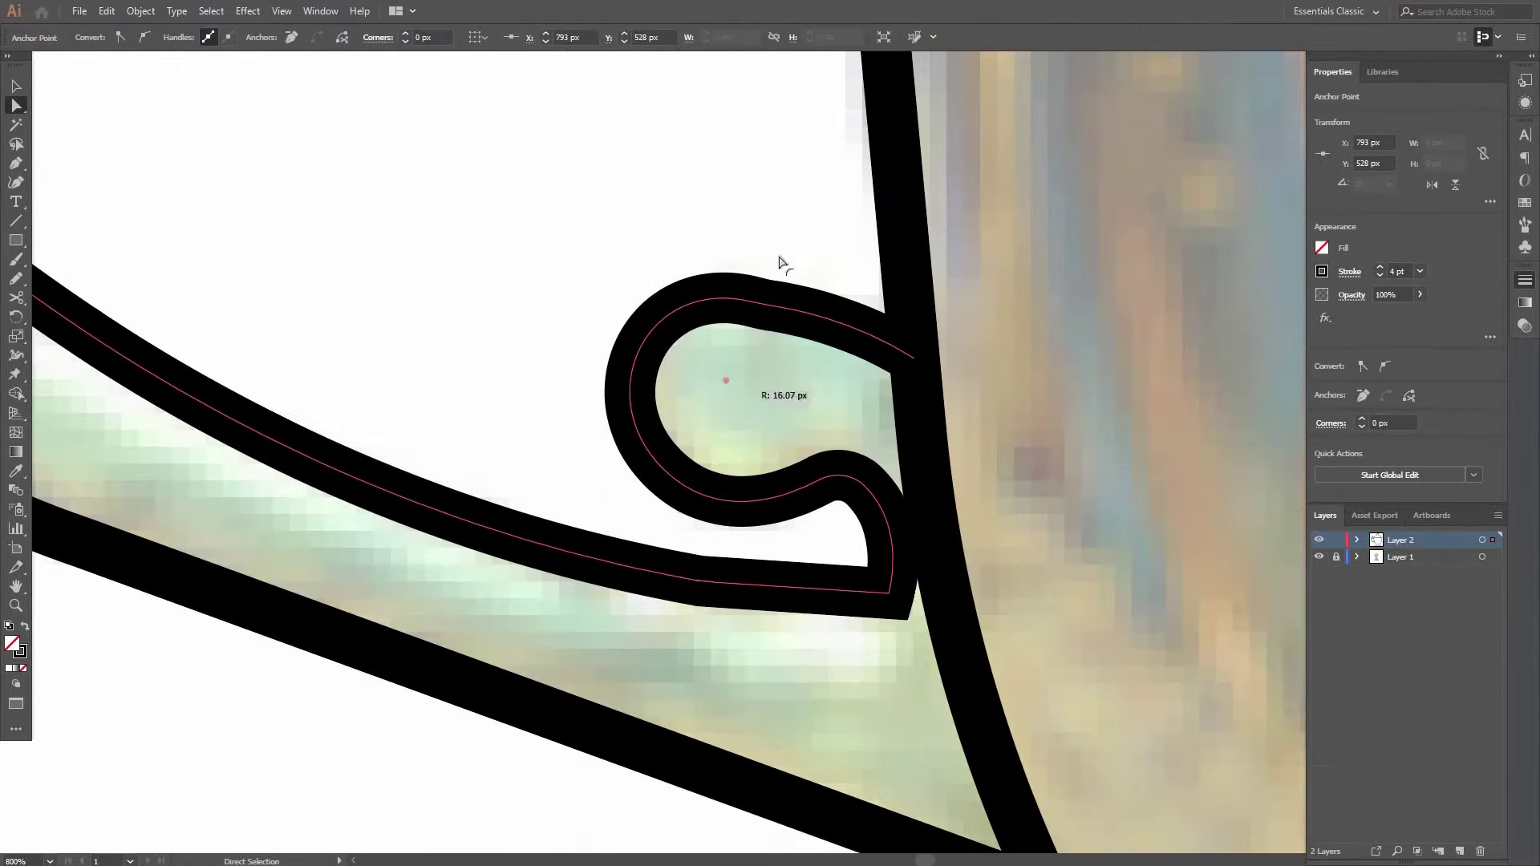
click(767, 239)
scroll(768, 481, down, 6)
scroll(648, 404, up, 1)
Copy the finished handle to the opposite side of the bowl, flip it horizontally and nudge it into place.
key(v)
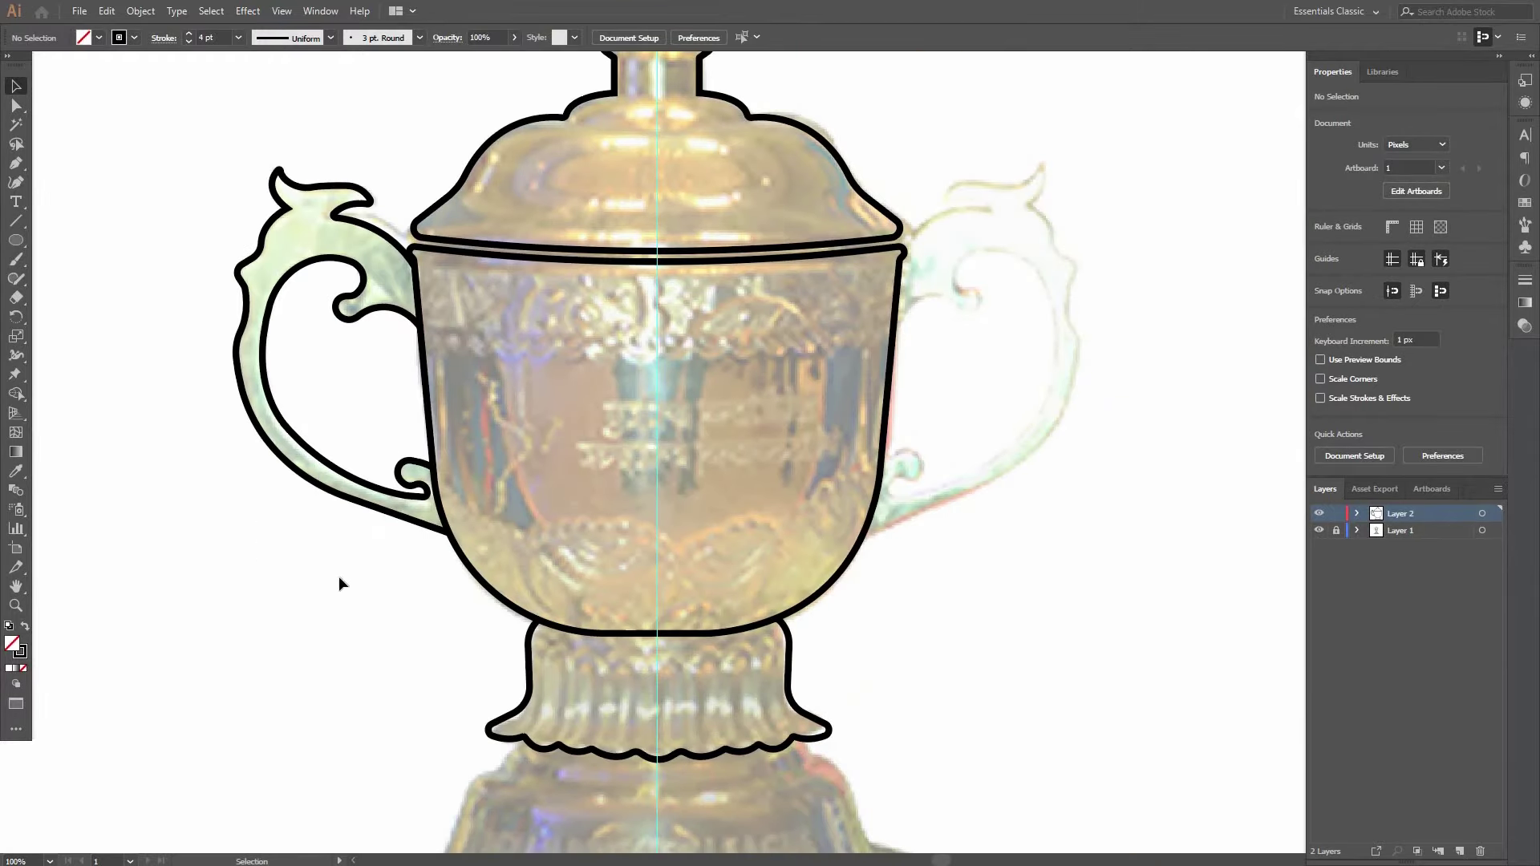
drag(338, 576, 298, 605)
drag(305, 526, 867, 541)
click(1432, 186)
drag(954, 362, 1023, 366)
key(Left)
key(Left)
click(1153, 430)
Trace the left side of the base from the plinth up to the scalloped edge and round its shoulder corner.
scroll(1153, 430, down, 2)
drag(918, 371, 1006, 497)
click(720, 526)
scroll(721, 526, down, 4)
scroll(538, 399, up, 2)
key(p)
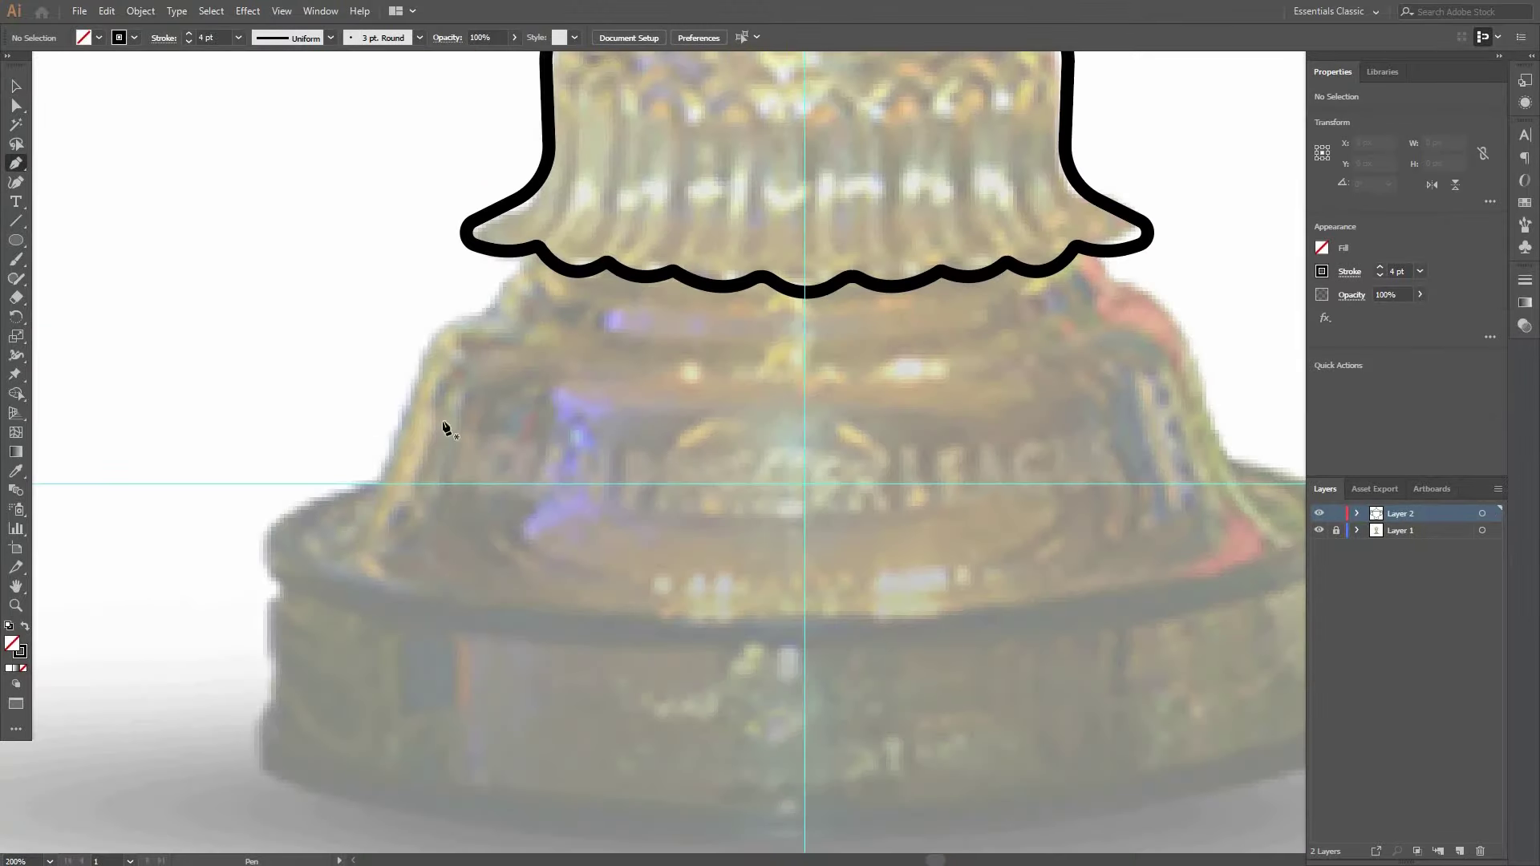
click(439, 328)
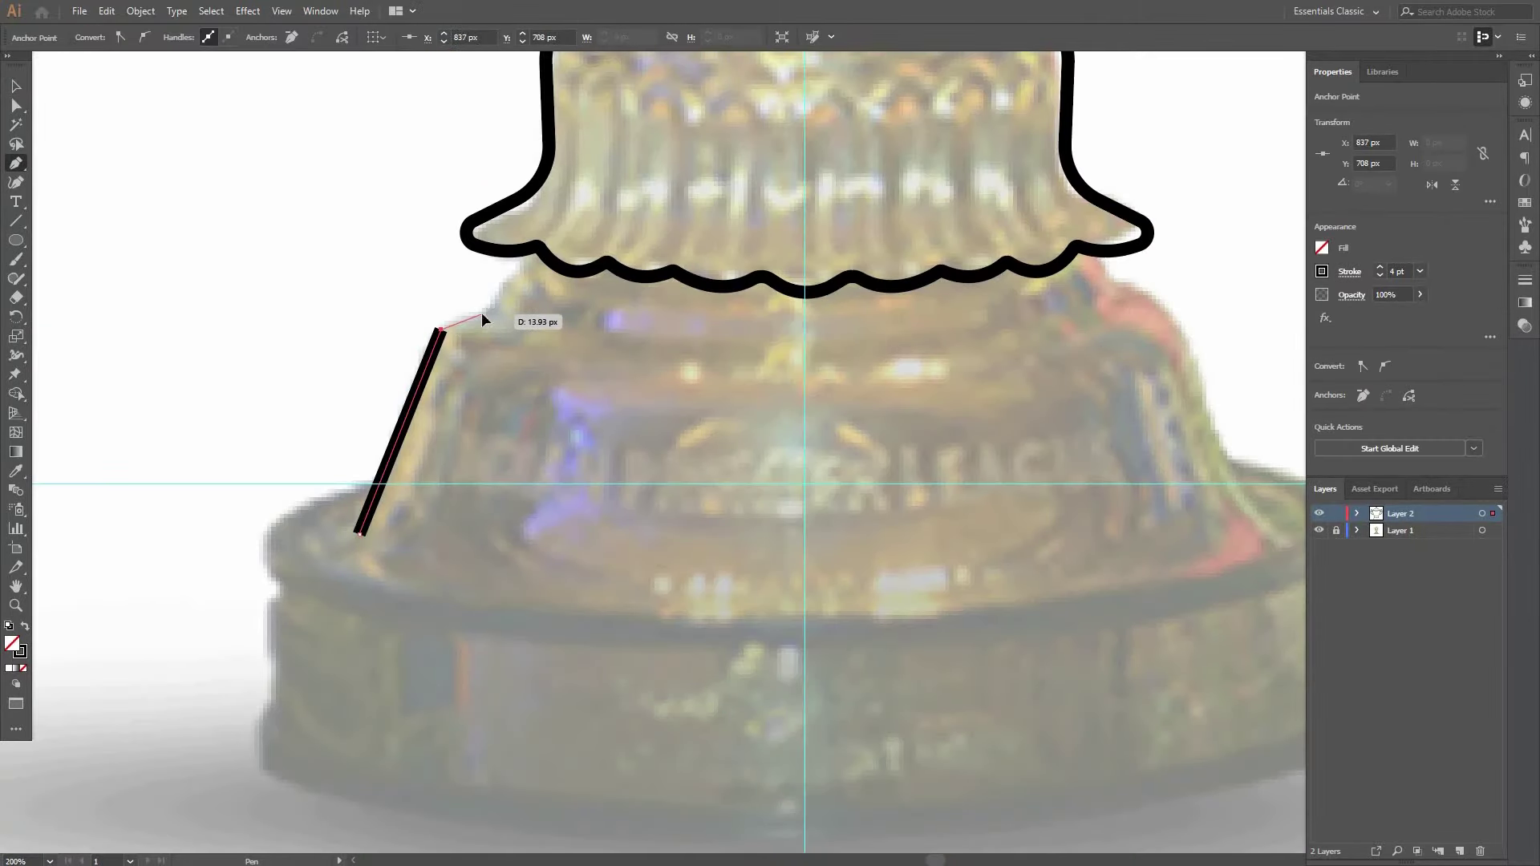
drag(531, 347, 539, 316)
key(a)
drag(539, 316, 504, 303)
Reflect a copy of the base's side outline across the vertical centre guide.
key(v)
click(493, 304)
drag(1003, 391, 1004, 391)
key(o)
drag(894, 377, 670, 390)
drag(789, 392, 905, 395)
click(1046, 419)
Draw an ellipse about 354 by 54 px for the top rim of the plinth.
scroll(1046, 419, down, 1)
drag(439, 531, 565, 438)
key(l)
drag(383, 406, 310, 385)
drag(1117, 469, 1119, 472)
drag(910, 539, 819, 561)
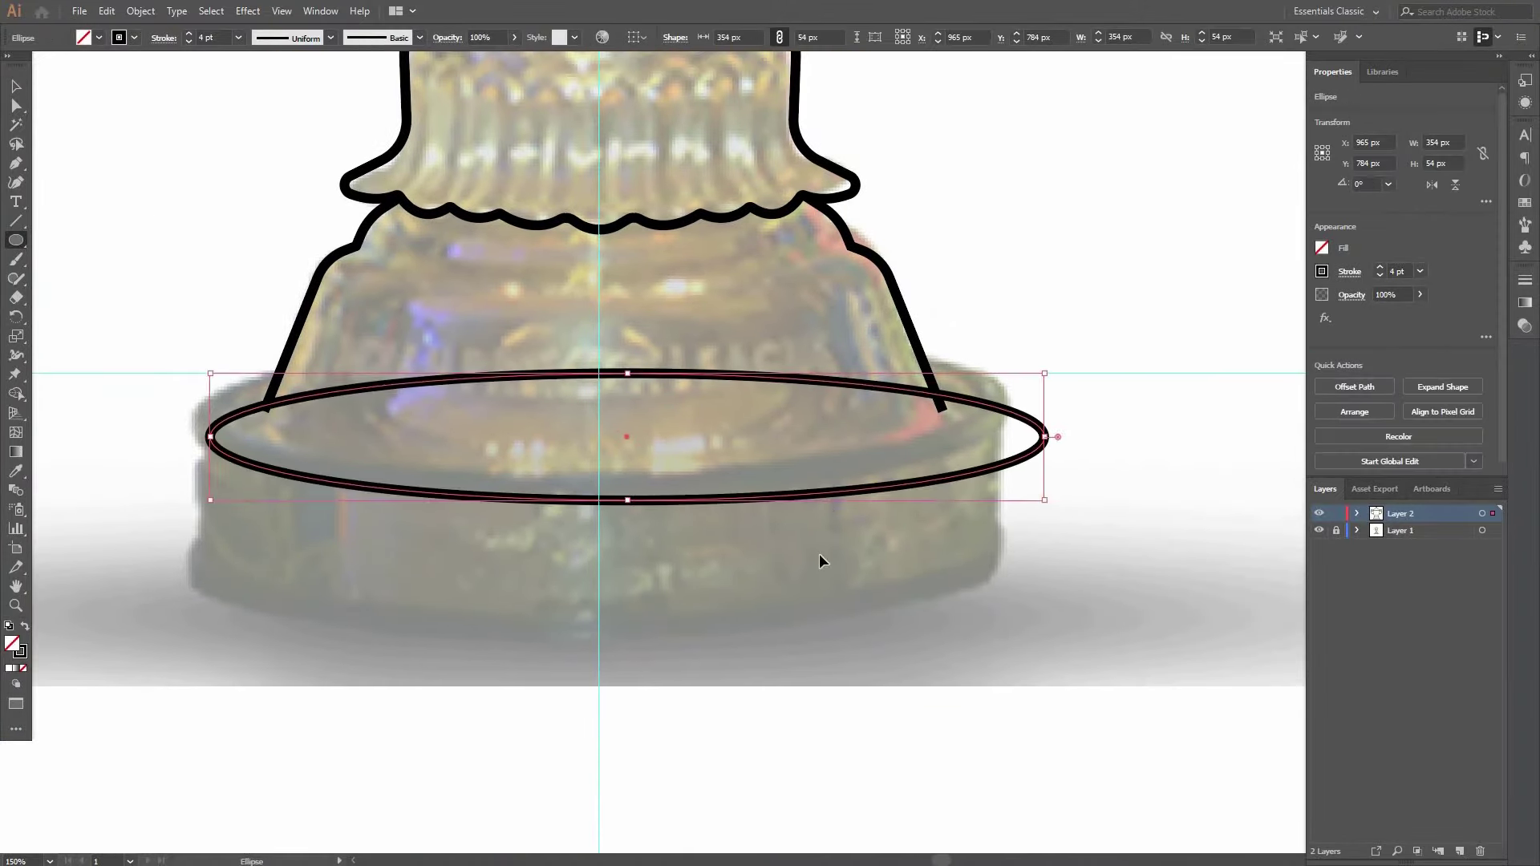
Centre the plinth ellipse on the vertical guide and nudge it up to Y 767 px.
key(v)
drag(736, 502, 715, 499)
key(Up)
key(Up)
key(Up)
key(Up)
key(Up)
key(Up)
key(Up)
key(Up)
key(Up)
key(Up)
key(Up)
key(Up)
key(Up)
key(Up)
key(Up)
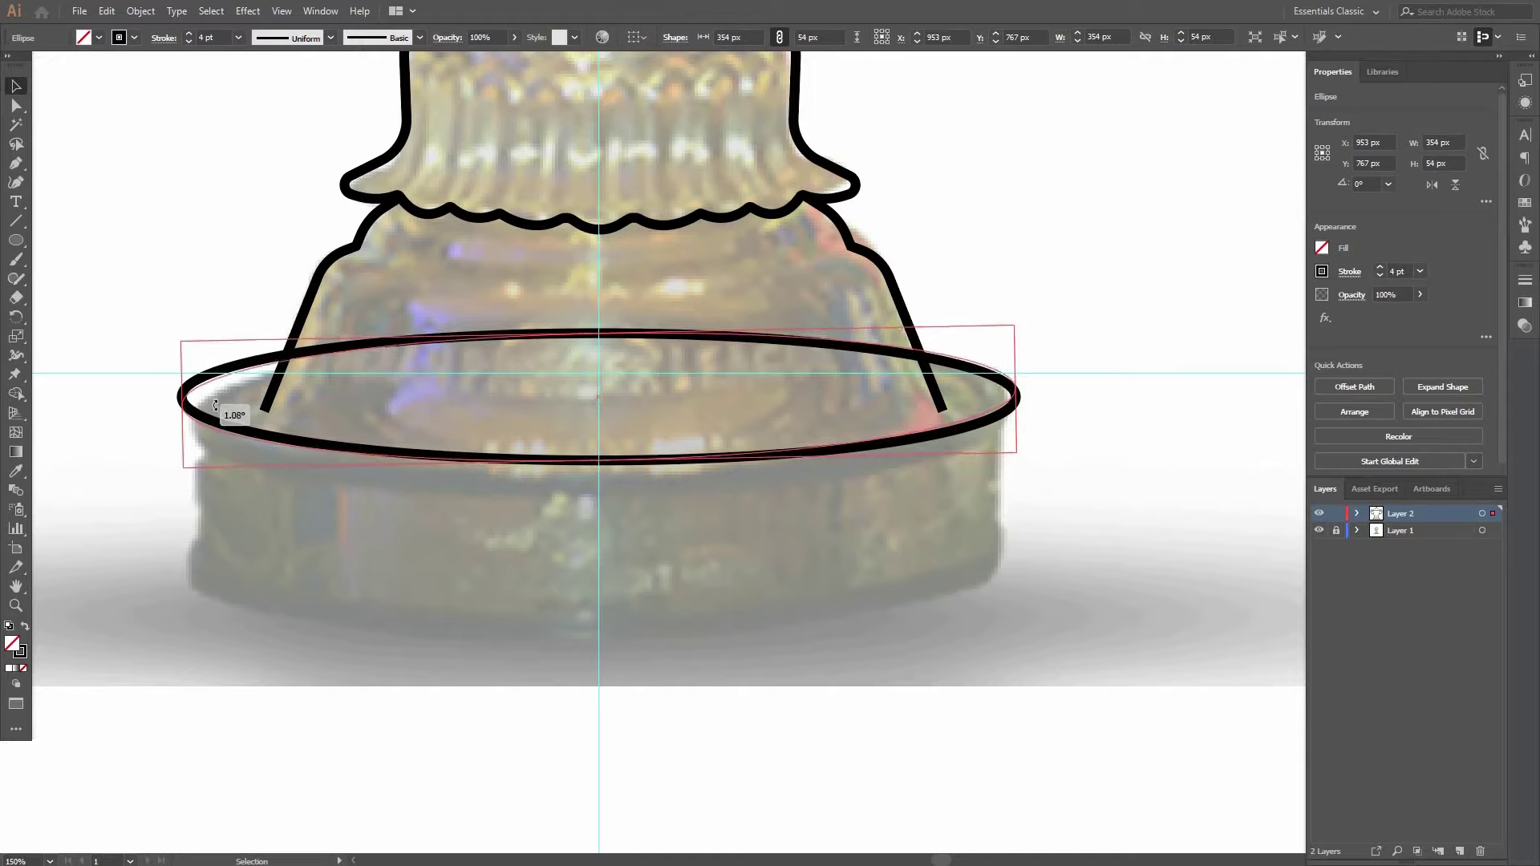
Narrow the plinth ellipse to 343 px wide and position it at X 953.5 px over the photo's rim.
drag(199, 399, 199, 398)
key(Left)
key(Left)
key(Right)
click(915, 456)
scroll(910, 456, down, 1)
scroll(909, 456, left, 3)
scroll(669, 453, up, 1)
click(400, 433)
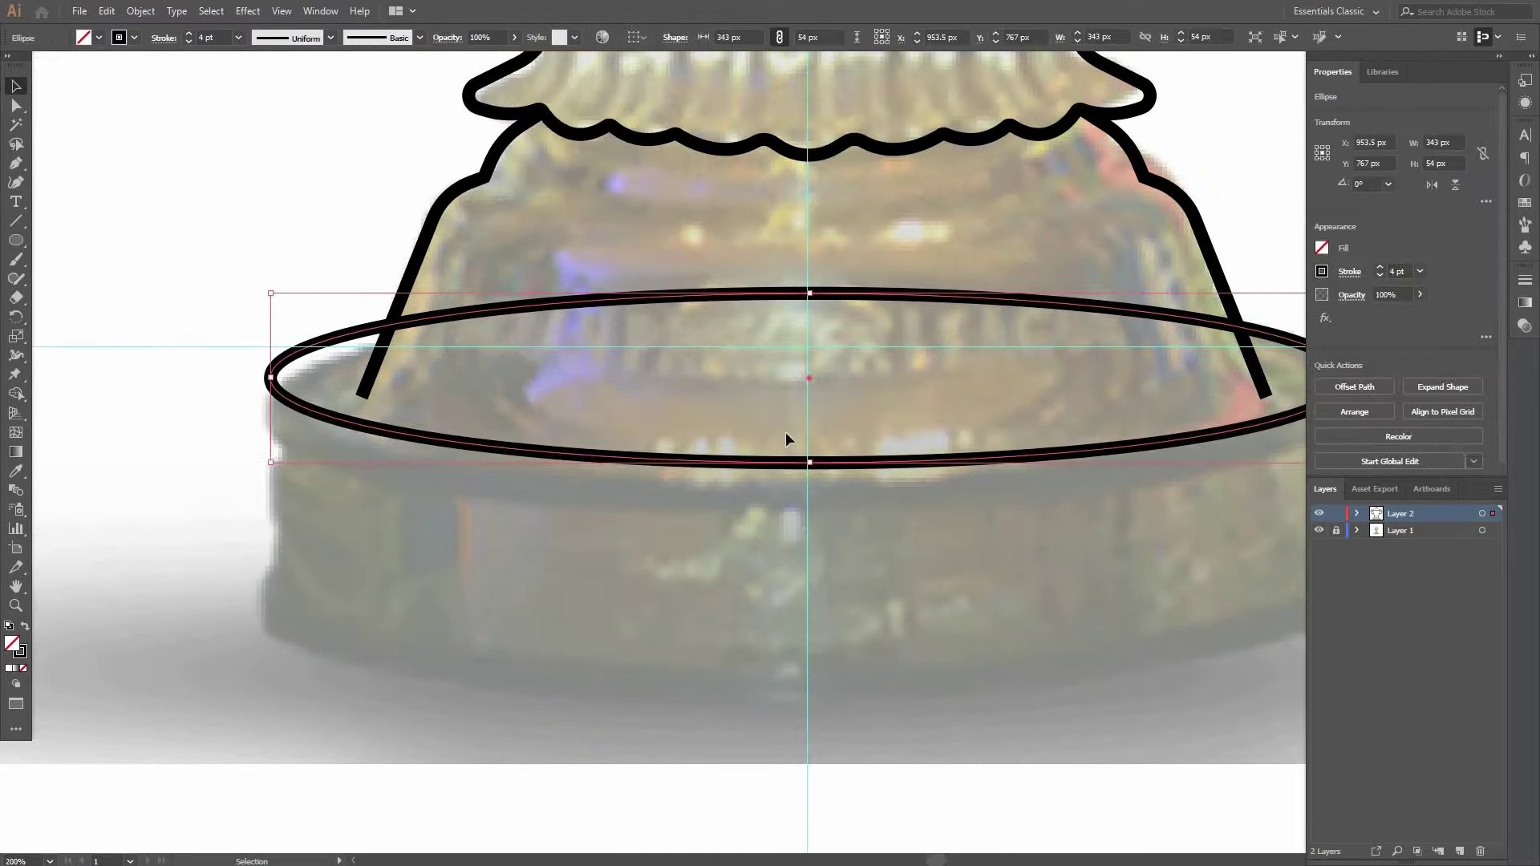
Add anchor points where the plinth ellipse crosses both base sides and delete its upper arc between them.
key(p)
scroll(399, 330, up, 2)
click(383, 321)
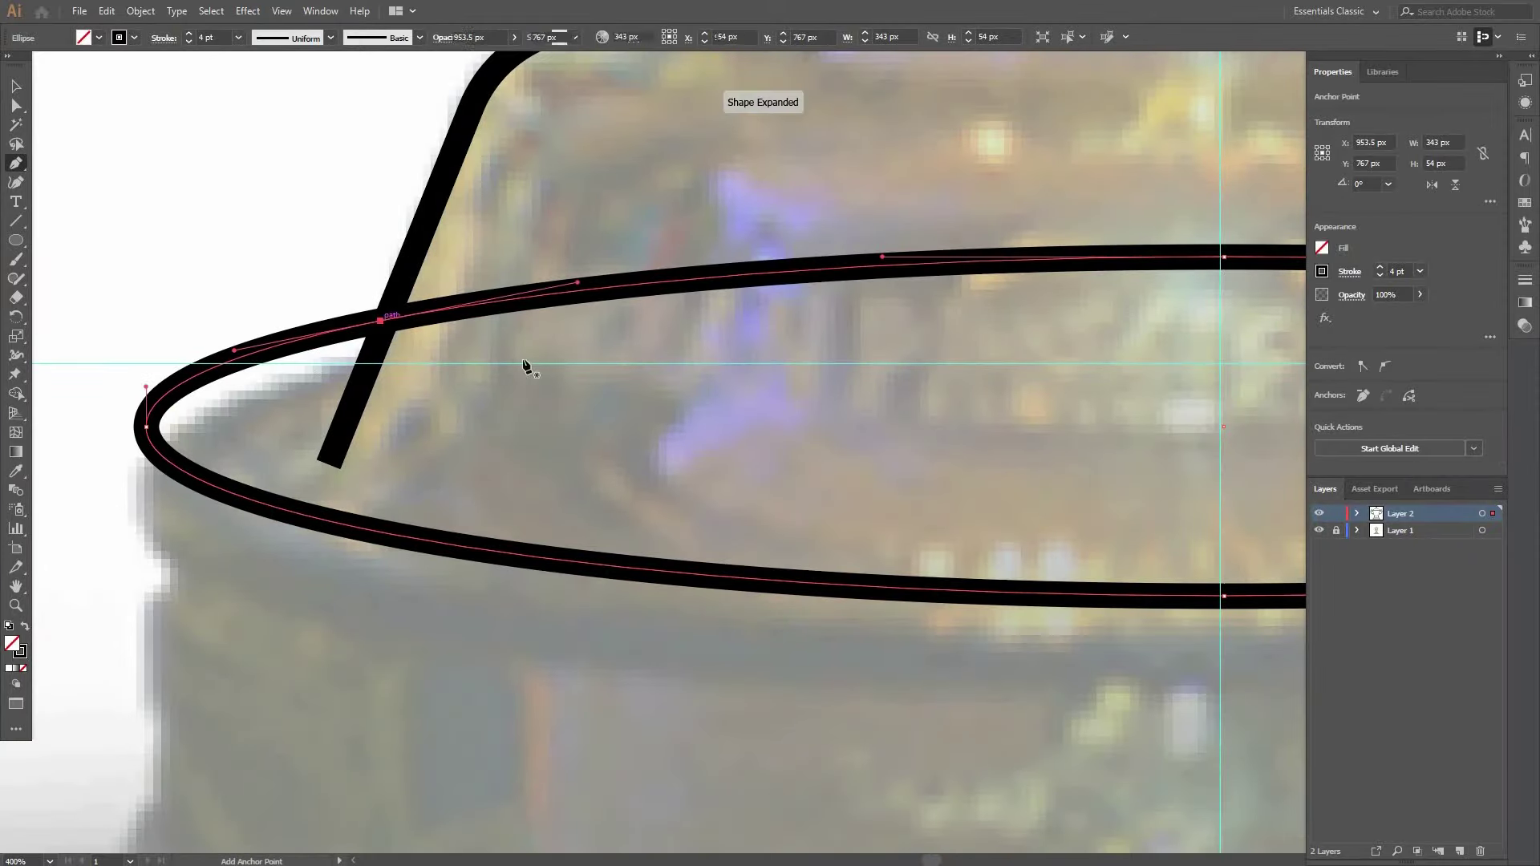
scroll(526, 364, down, 2)
drag(526, 364, 279, 369)
scroll(1098, 347, up, 3)
click(993, 367)
scroll(984, 368, down, 3)
key(a)
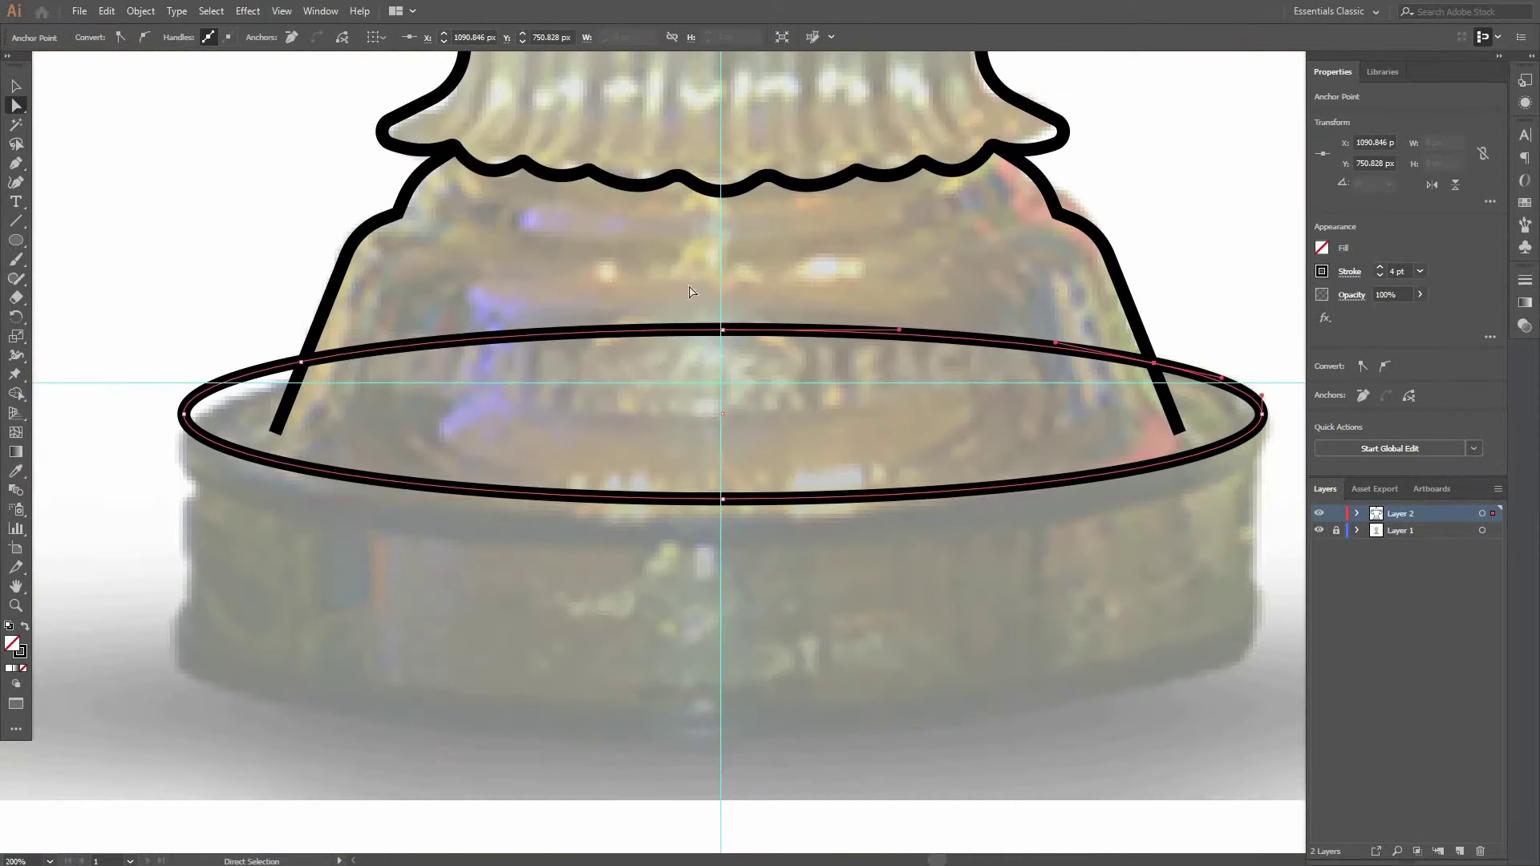
key(Delete)
Draw an ellipse 343 px wide around the plinth's bottom edge and reduce its height to 50 px.
drag(897, 385, 895, 256)
scroll(895, 256, down, 1)
drag(590, 543, 506, 565)
key(l)
scroll(372, 387, down, 1)
drag(845, 484, 853, 493)
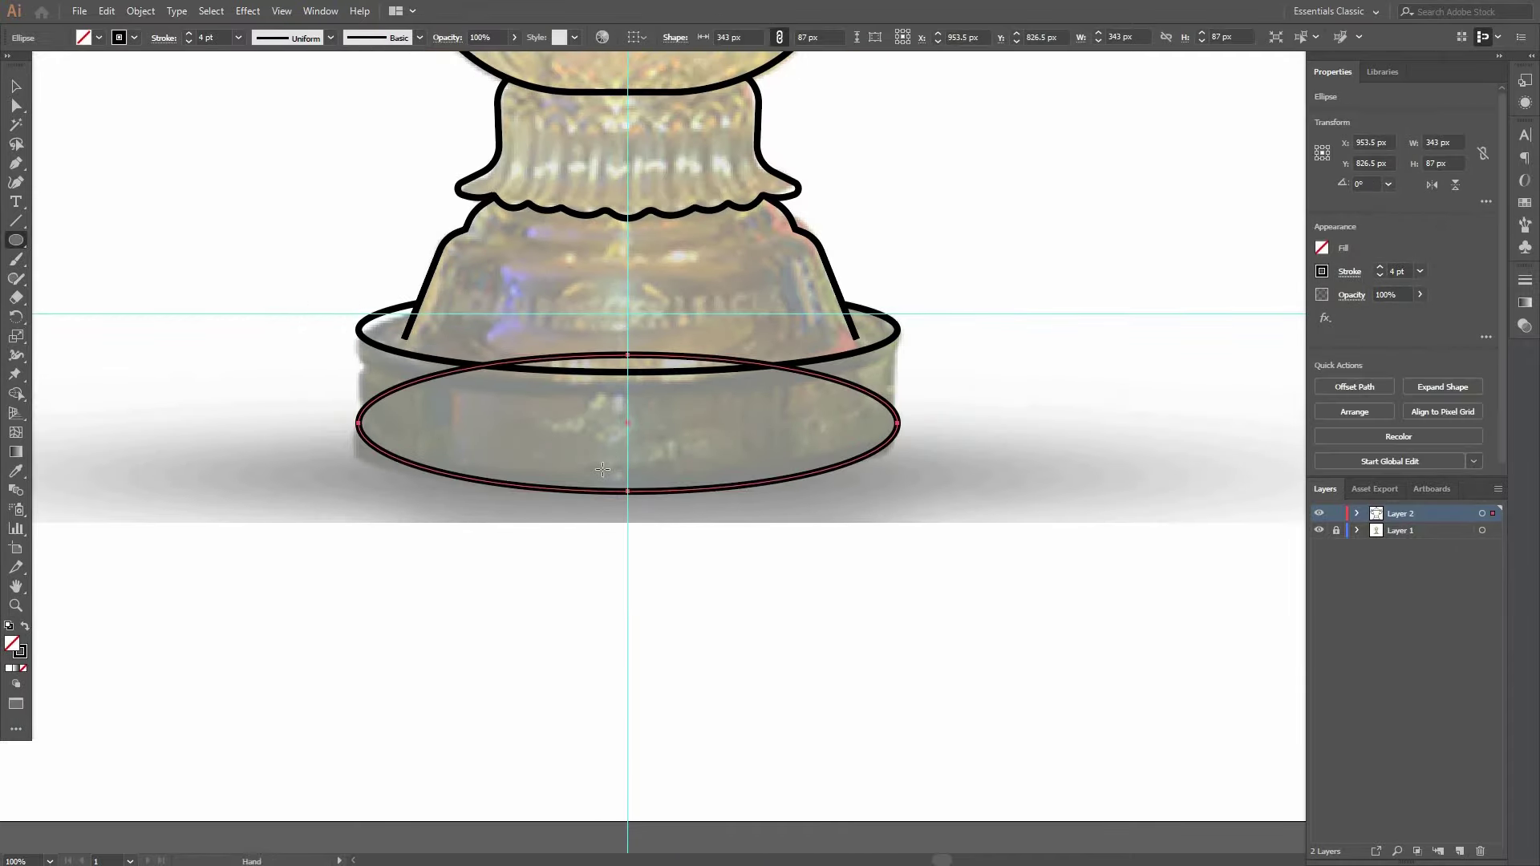
scroll(417, 514, up, 1)
key(v)
drag(655, 274, 662, 361)
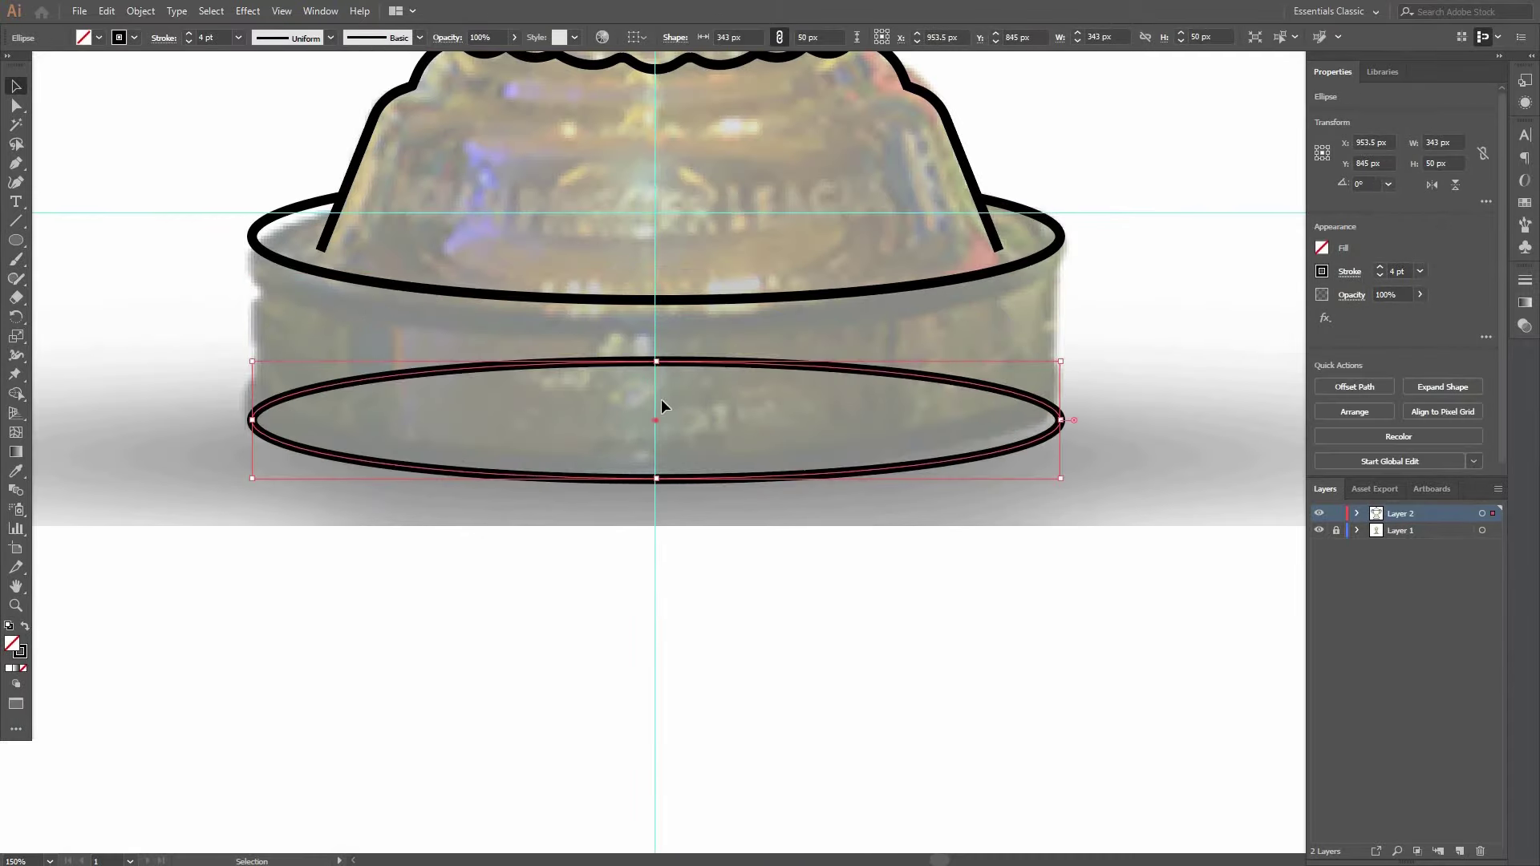
Nudge the lower plinth ellipse to X 952.5 px and Y 841 px.
key(Up)
key(Up)
key(Up)
key(Up)
key(Up)
key(Up)
key(Up)
key(Up)
key(Up)
key(Up)
key(Up)
key(Up)
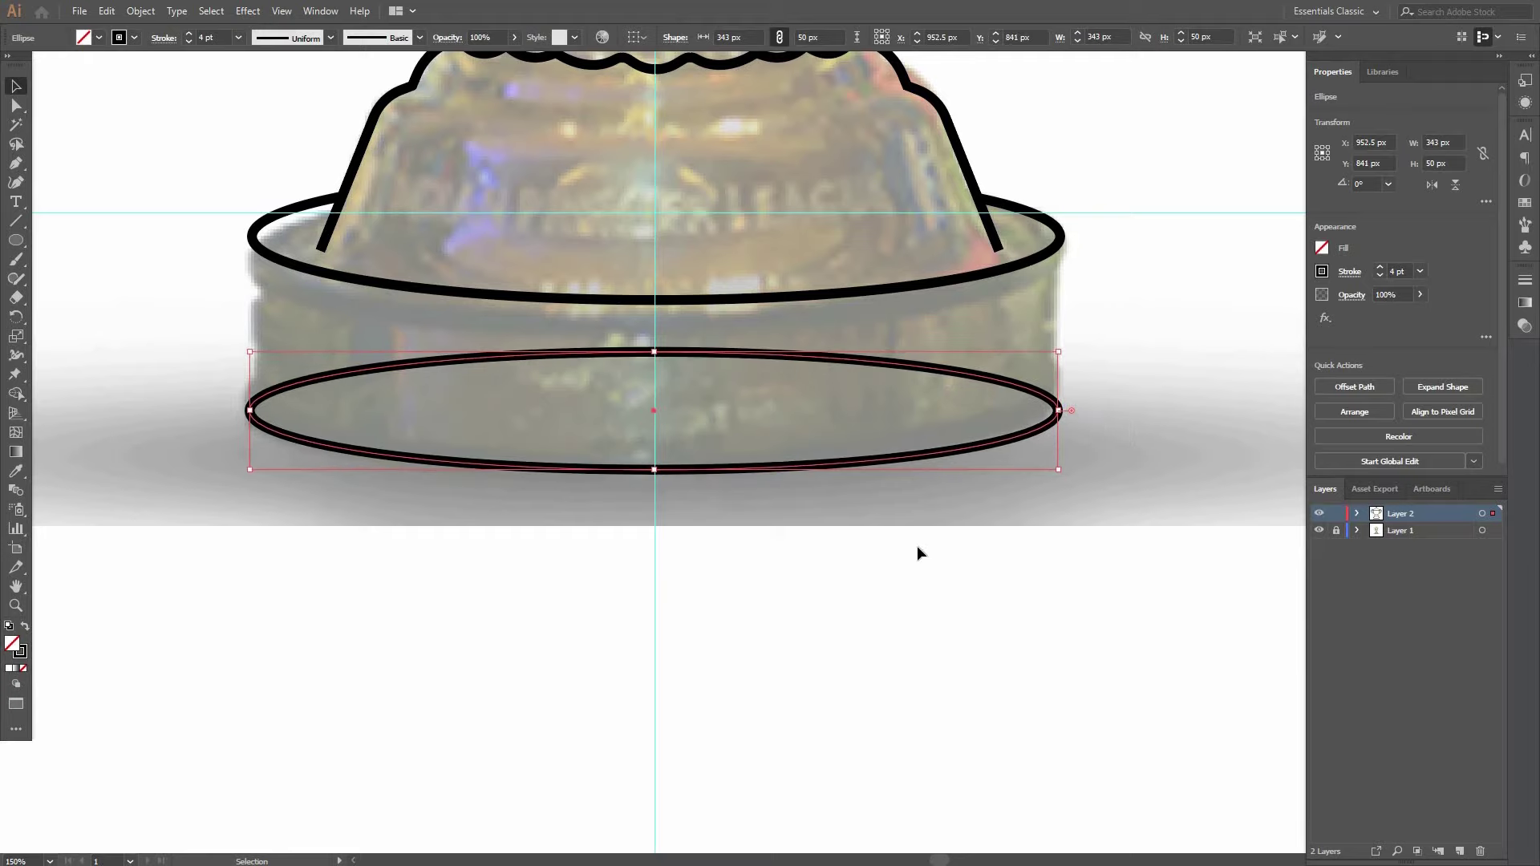
Delete the top anchor point of the lower plinth ellipse to keep only its front arc.
key(ctrl+shift+a)
key(a)
click(656, 347)
key(Delete)
scroll(579, 393, up, 1)
key(v)
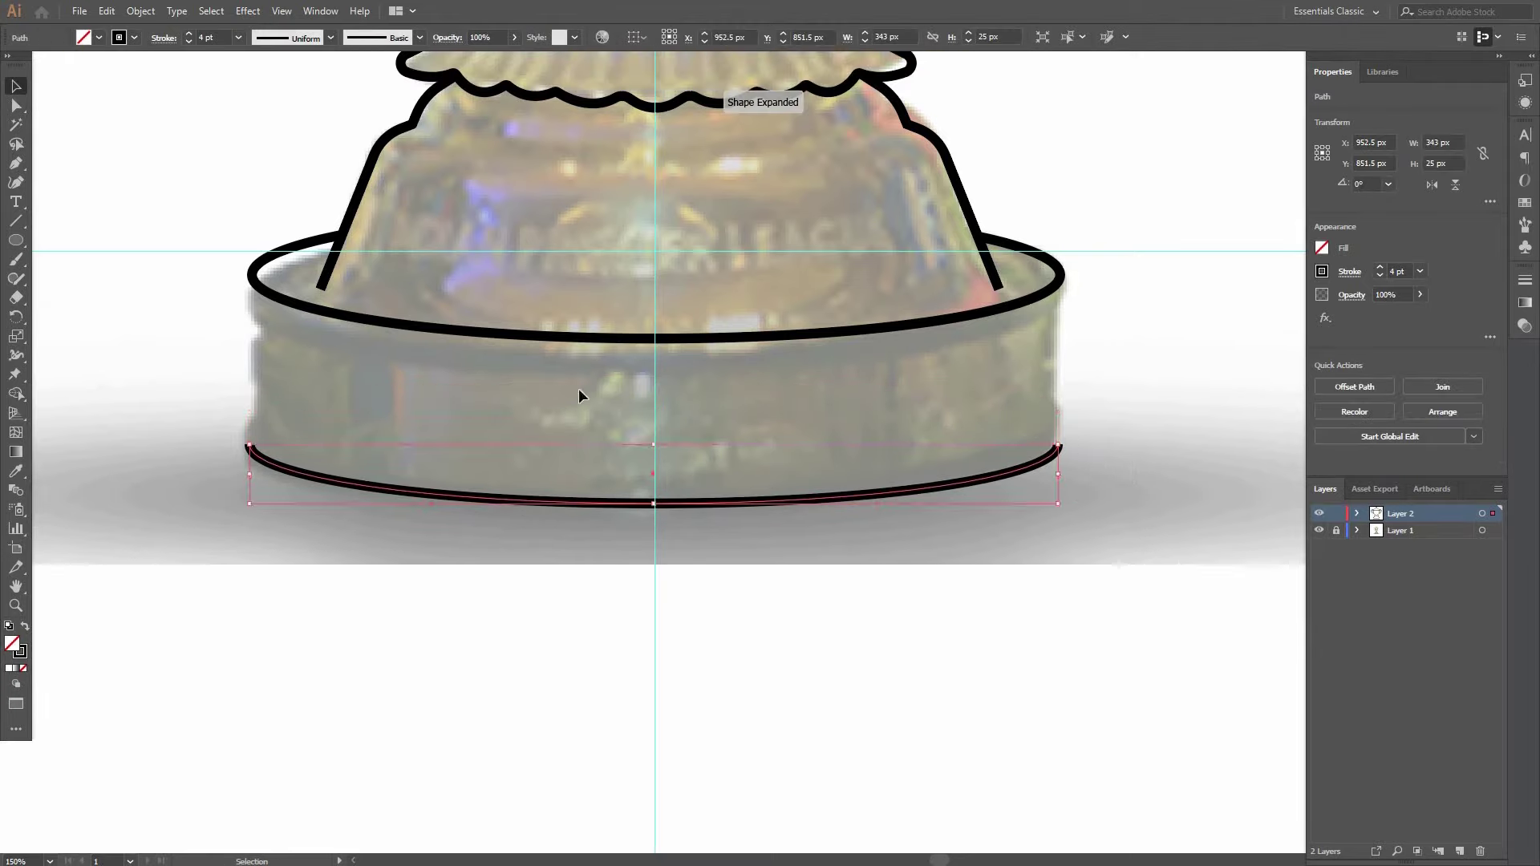
Extend both ends of the lower arc with vertical lines up to the plinth's rim.
click(250, 447)
click(250, 276)
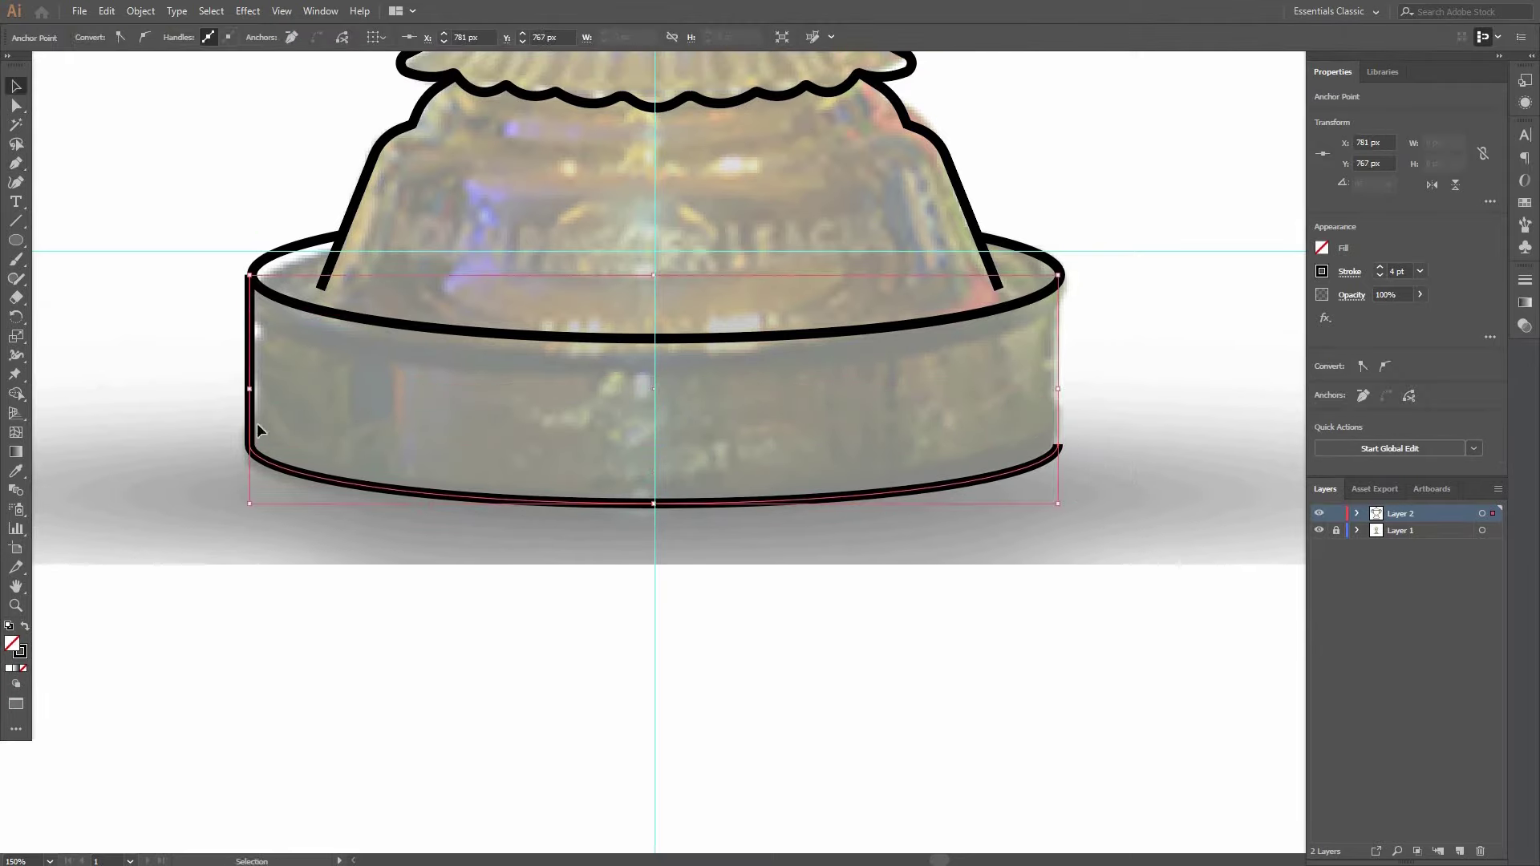
key(v)
key(ctrl+shift+a)
click(1058, 446)
click(1064, 276)
key(v)
key(ctrl+shift+a)
Duplicate the plinth's rim path upward to Y 757.1 px, level with the lower ends of the base's sides.
key(ctrl+minus)
key(ctrl+minus)
drag(575, 445, 415, 627)
scroll(405, 570, up, 2)
drag(406, 570, 474, 614)
scroll(469, 536, up, 2)
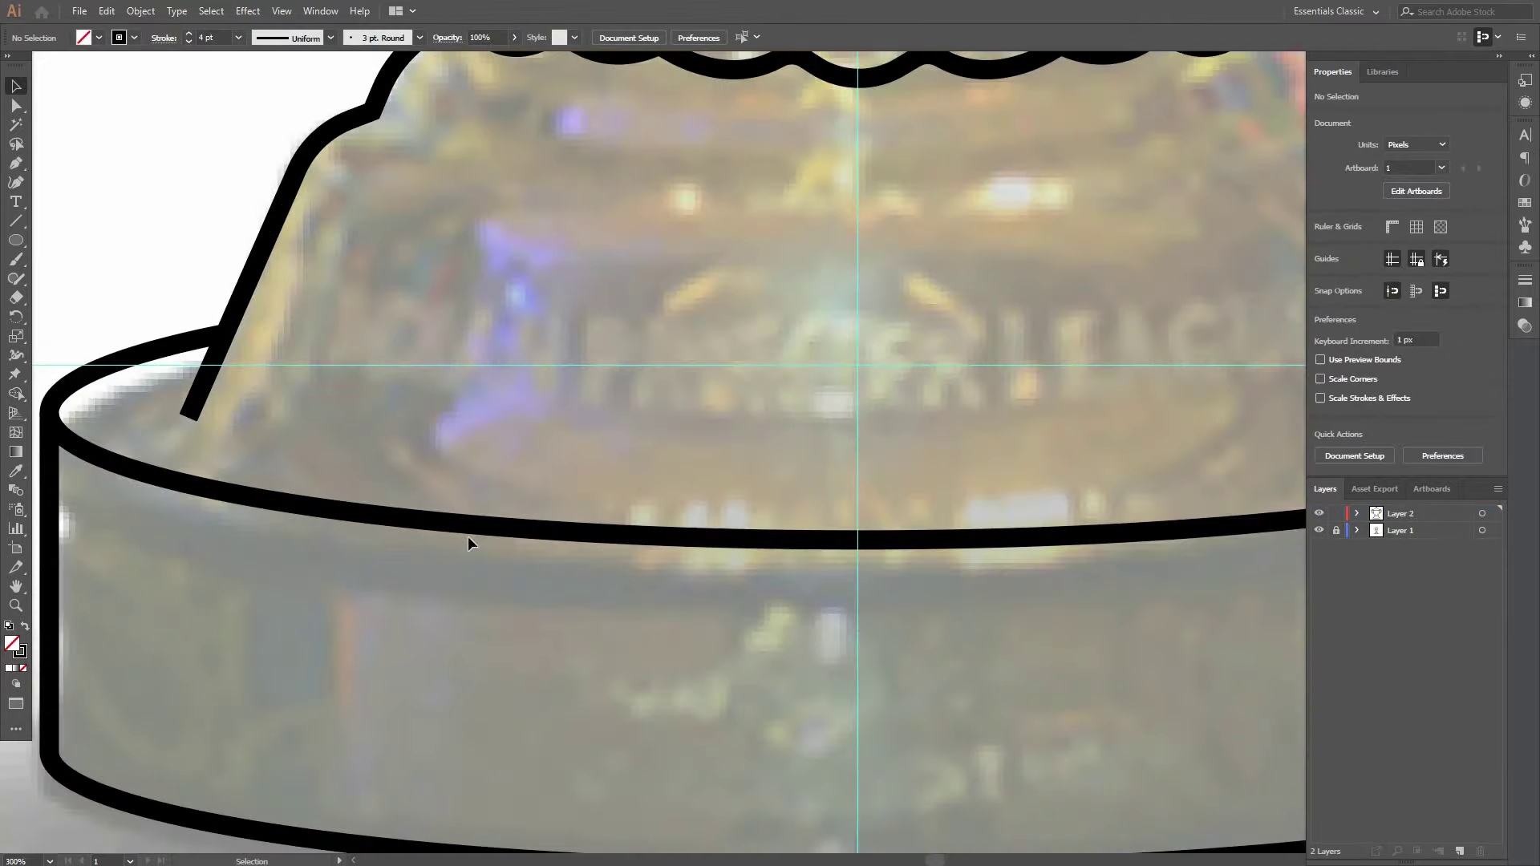
drag(481, 529, 526, 538)
scroll(501, 515, down, 1)
Add anchor points on the raised rim copy where it meets the lower ends of both base sides.
key(p)
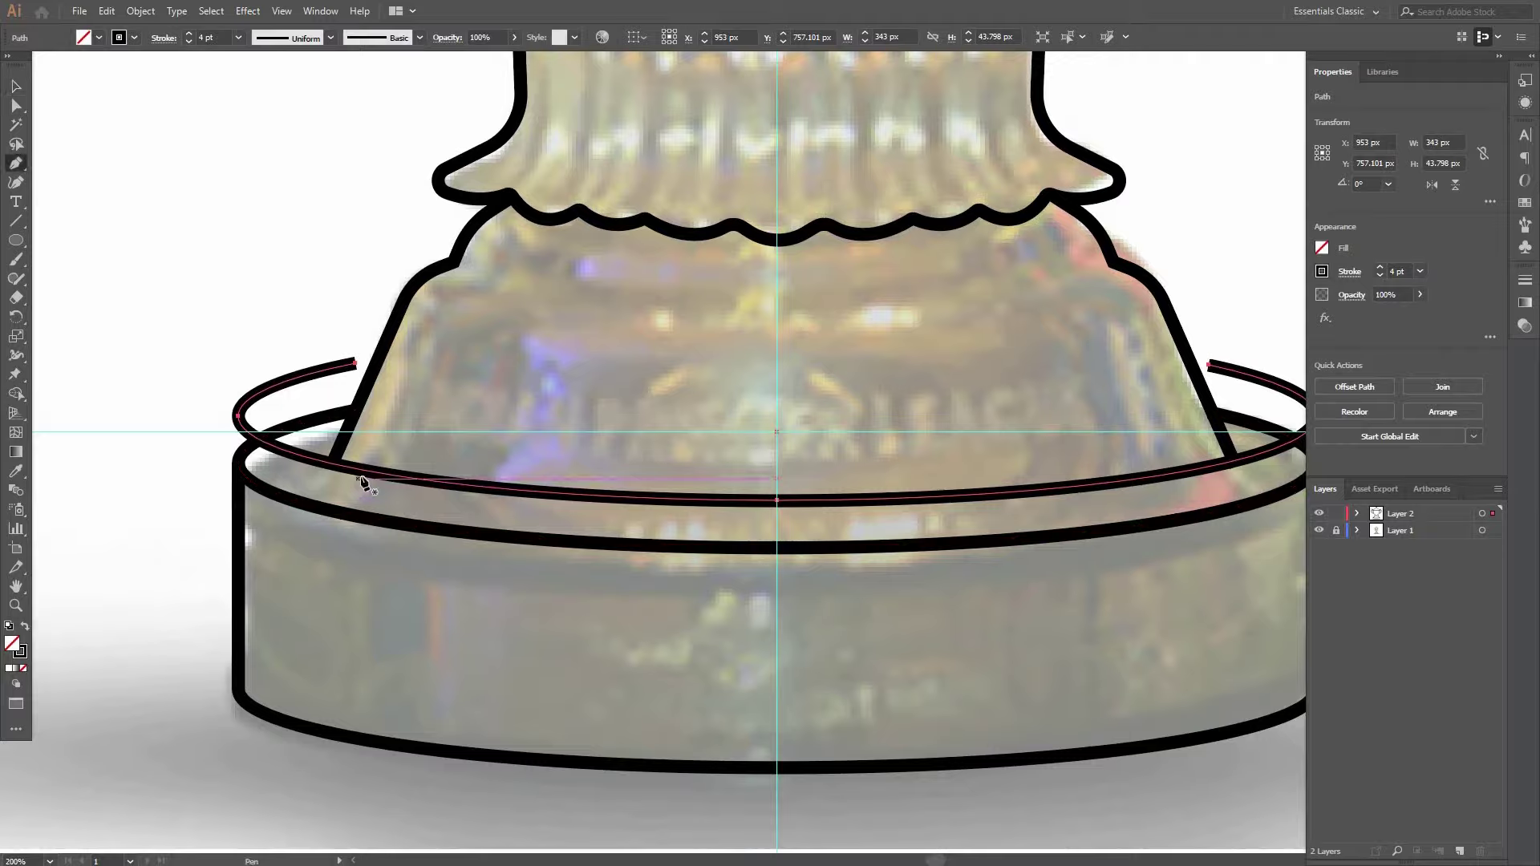
scroll(348, 467, up, 2)
click(325, 463)
scroll(325, 463, down, 3)
scroll(802, 501, up, 3)
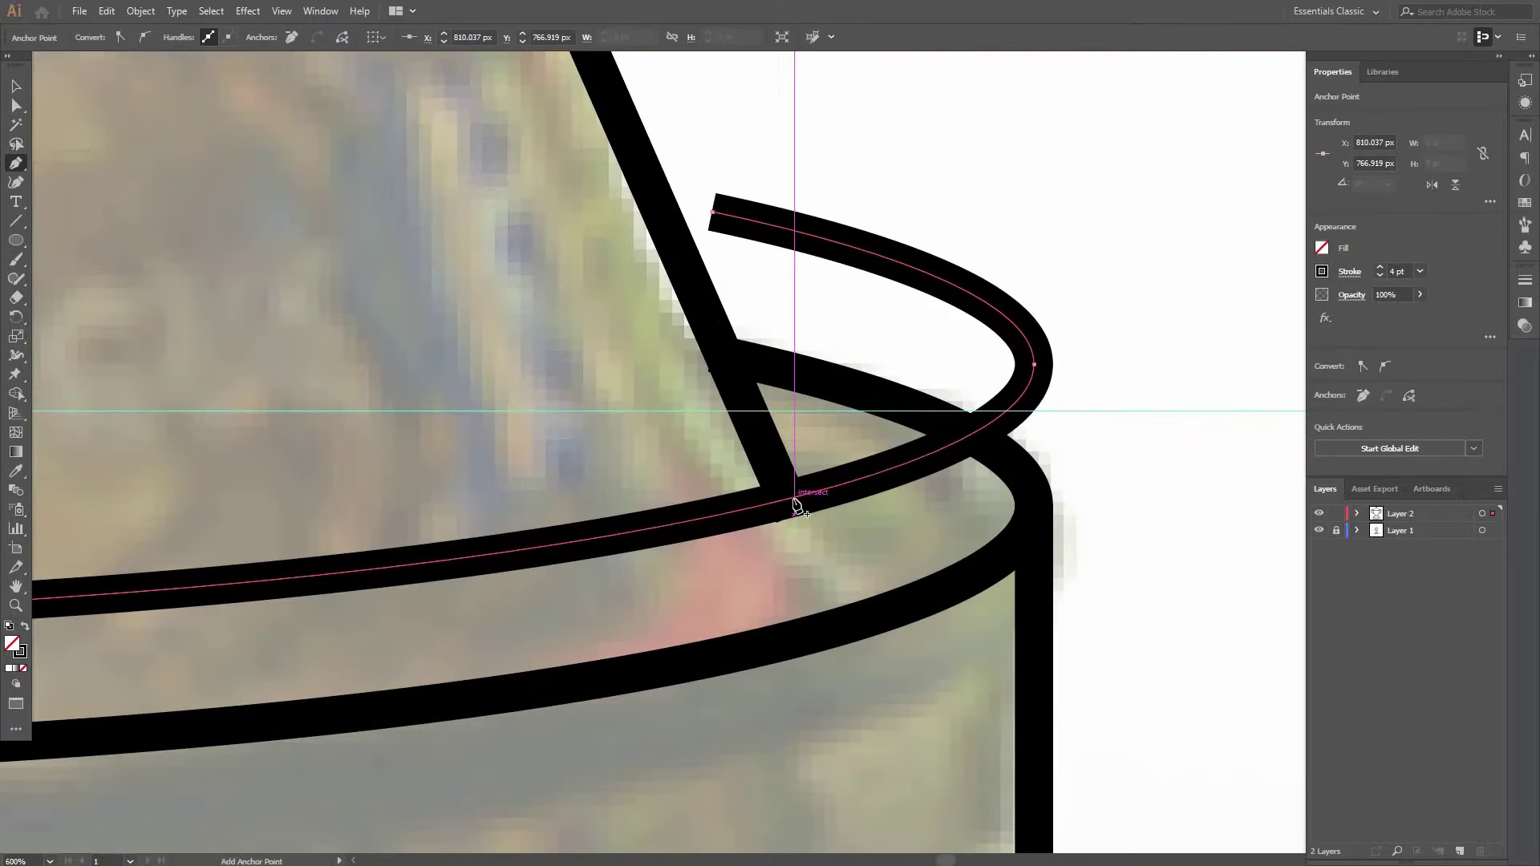
click(797, 498)
scroll(798, 498, down, 3)
Delete the raised copy's outer curves on both sides, keeping only the base's curved bottom edge.
key(a)
shift+click(215, 481)
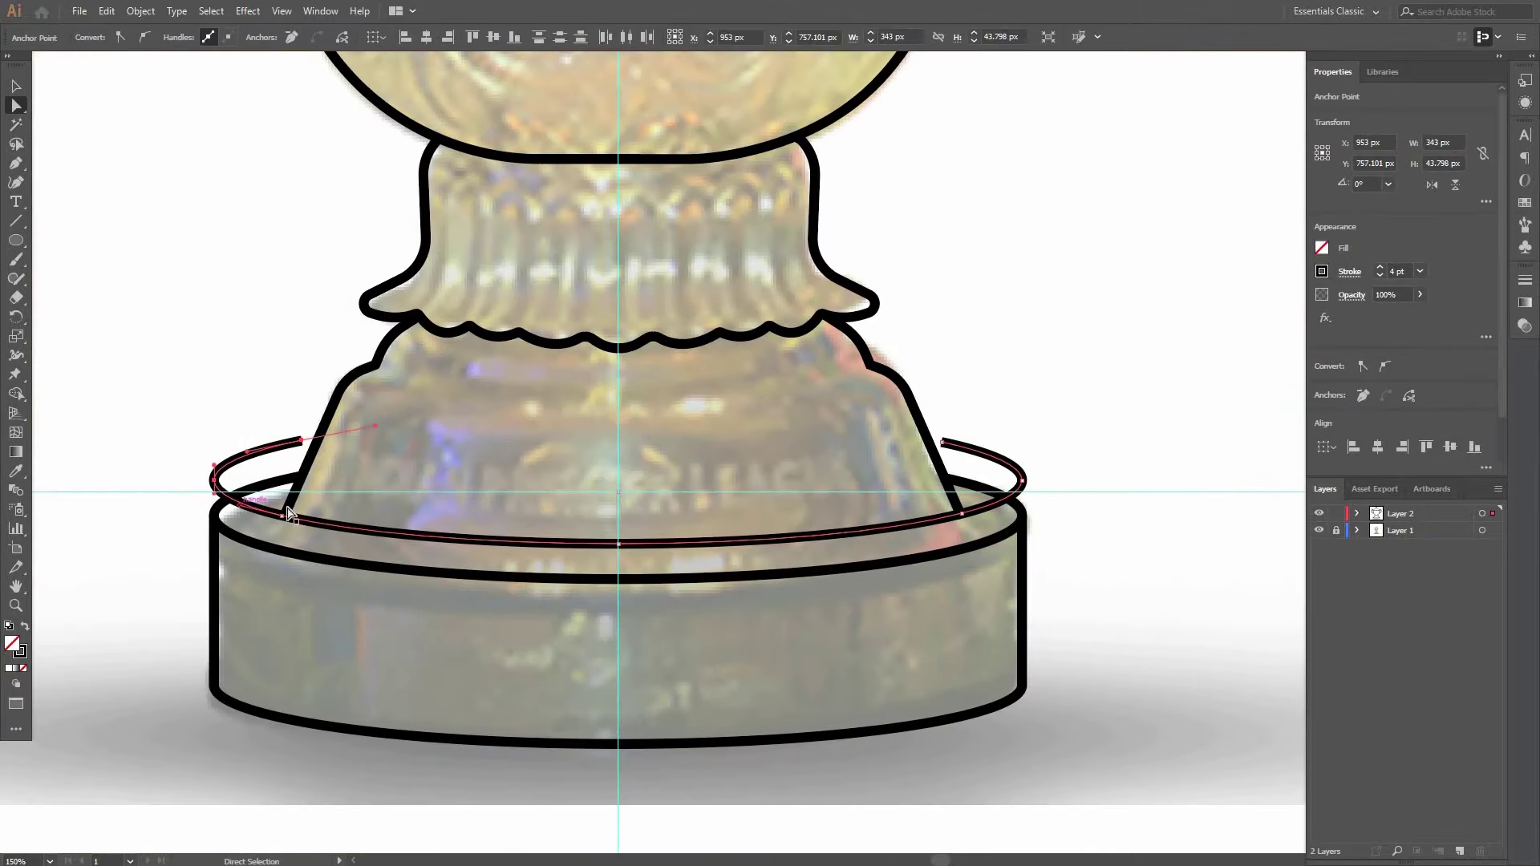
key(Delete)
drag(966, 457, 832, 494)
scroll(832, 494, up, 3)
drag(742, 425, 829, 502)
key(Delete)
drag(932, 523, 1011, 577)
key(Delete)
scroll(1009, 576, down, 6)
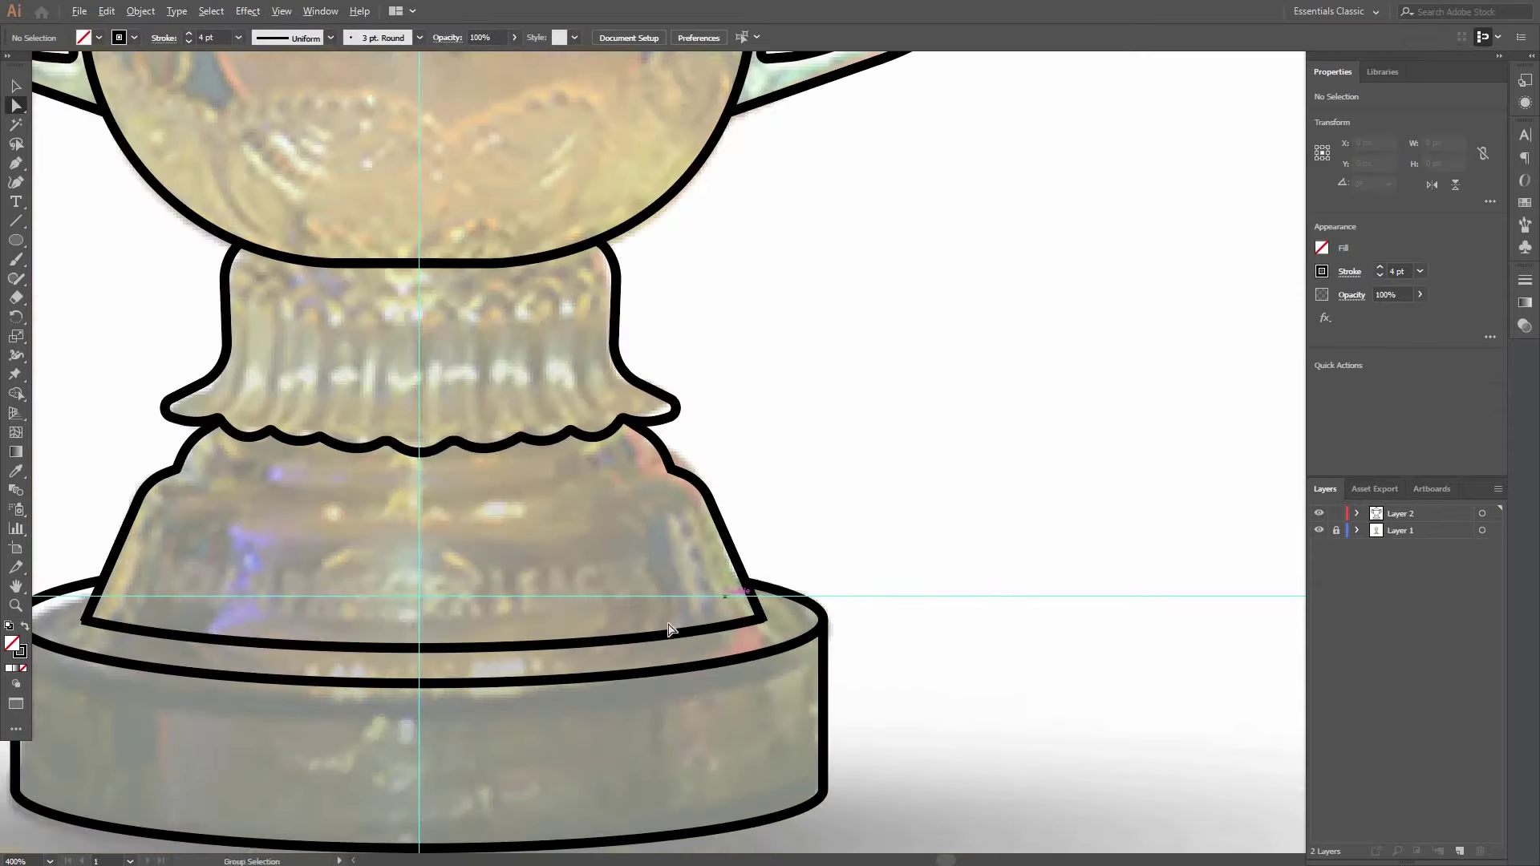
Draw a 2 pt horizontal line 288 px wide across the upper bowl and bend its middle down 13 px at the centre guide.
click(14, 169)
scroll(752, 430, up, 2)
drag(629, 337, 641, 456)
shift+click(1013, 292)
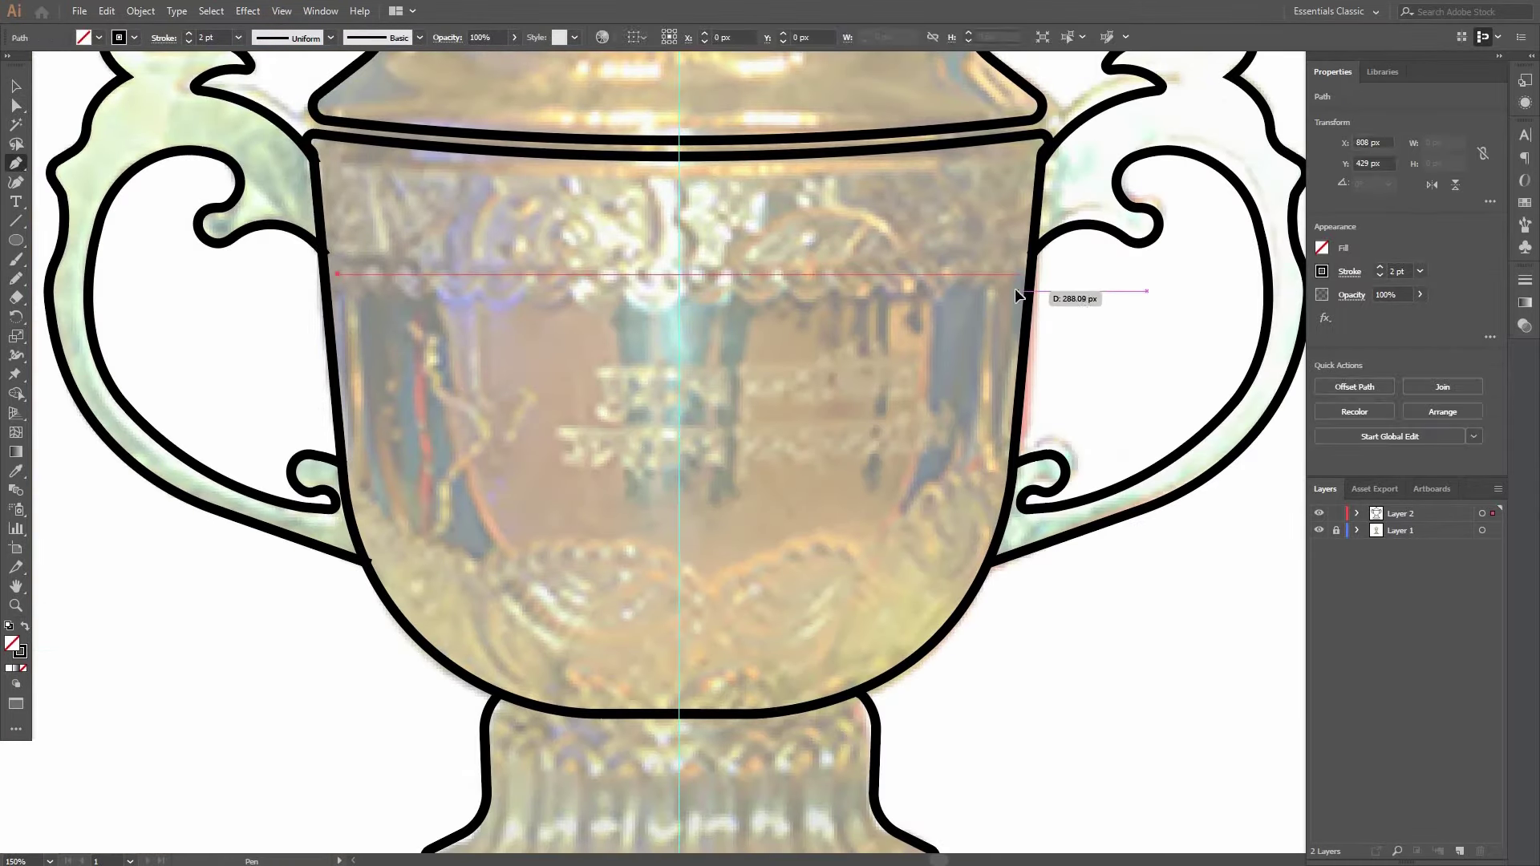
key(shift+grave)
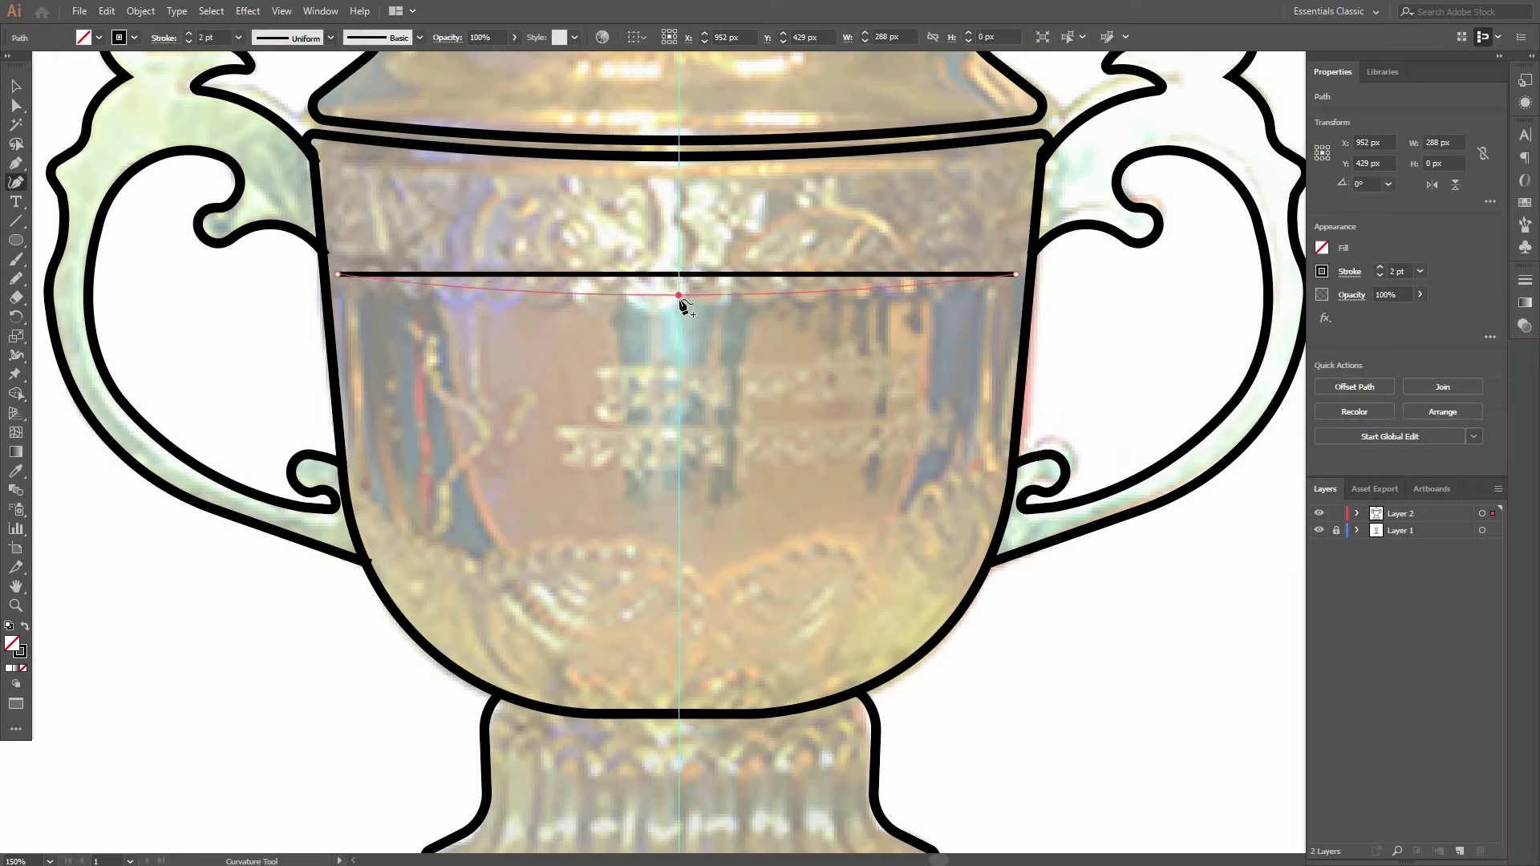
click(679, 306)
key(v)
Apply a smooth Zig Zag effect to the curved bowl line with an absolute size of 4 px and 10 ridges per segment.
click(249, 11)
mouse_move(385, 141)
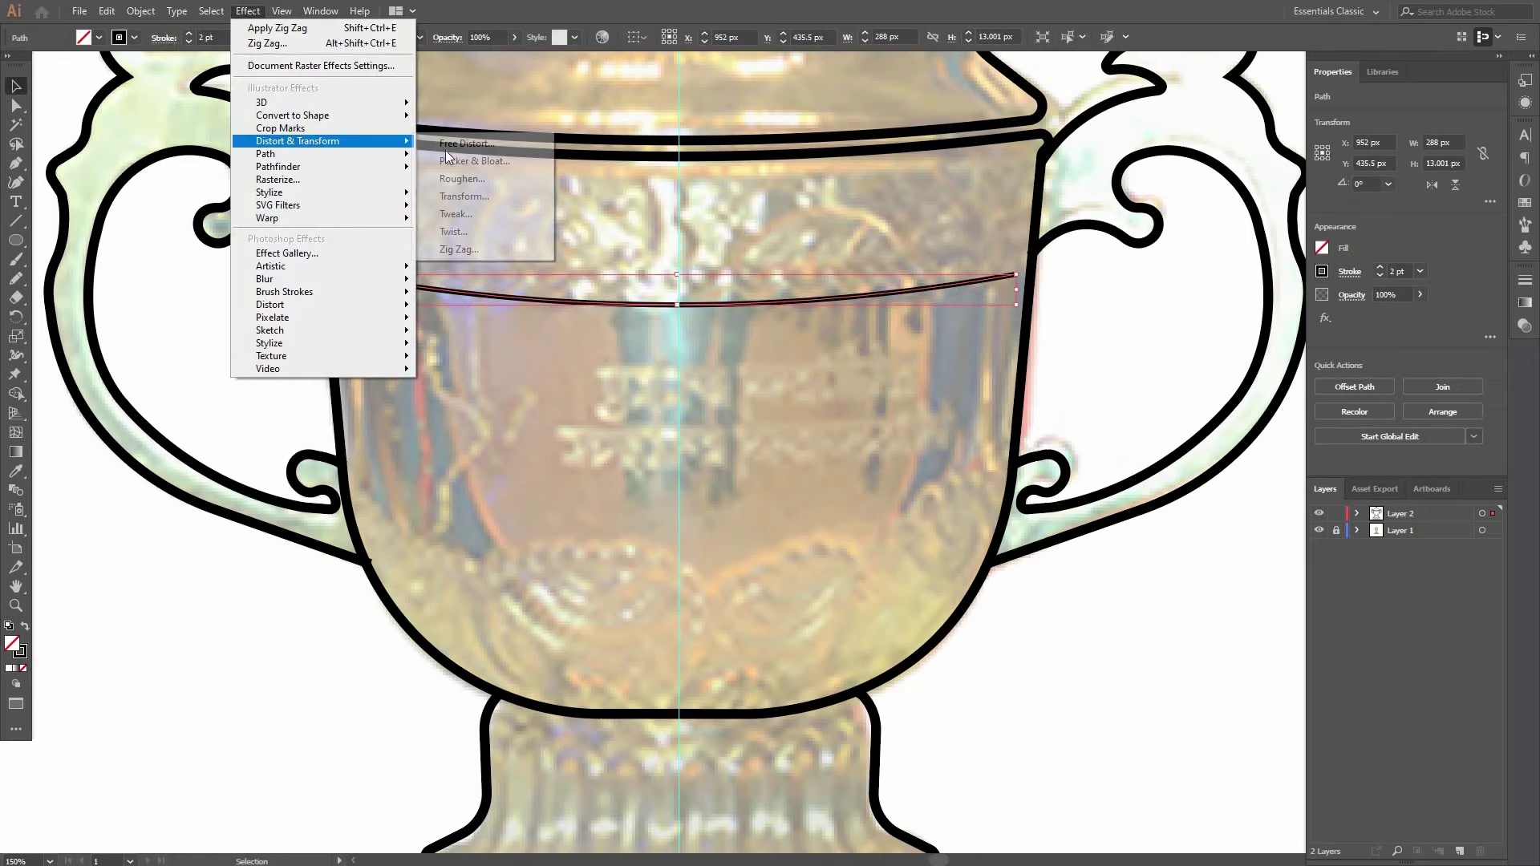
click(462, 255)
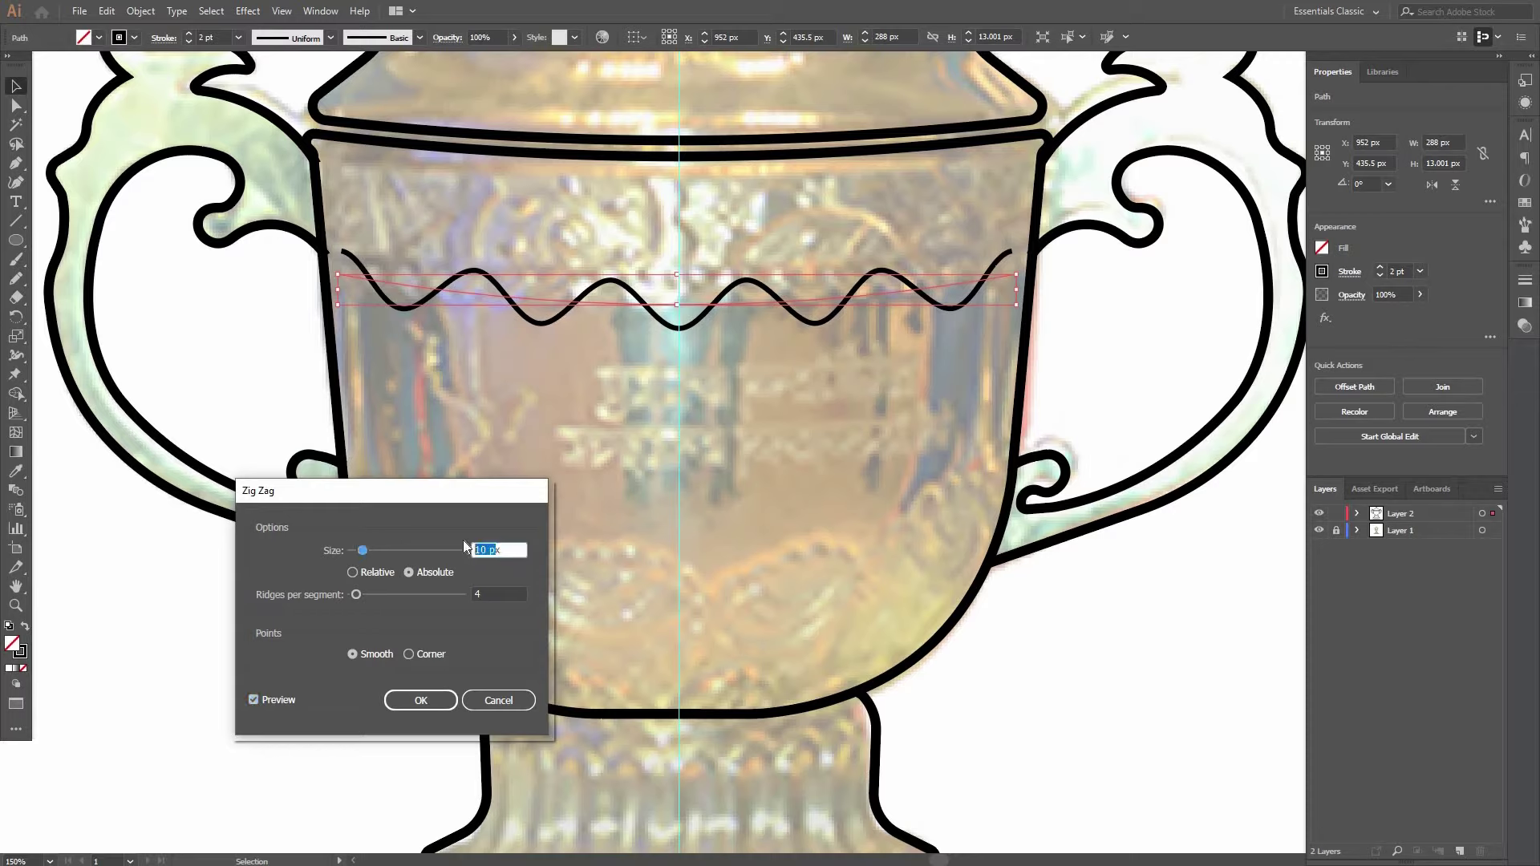
text(4)
key(Tab)
click(499, 550)
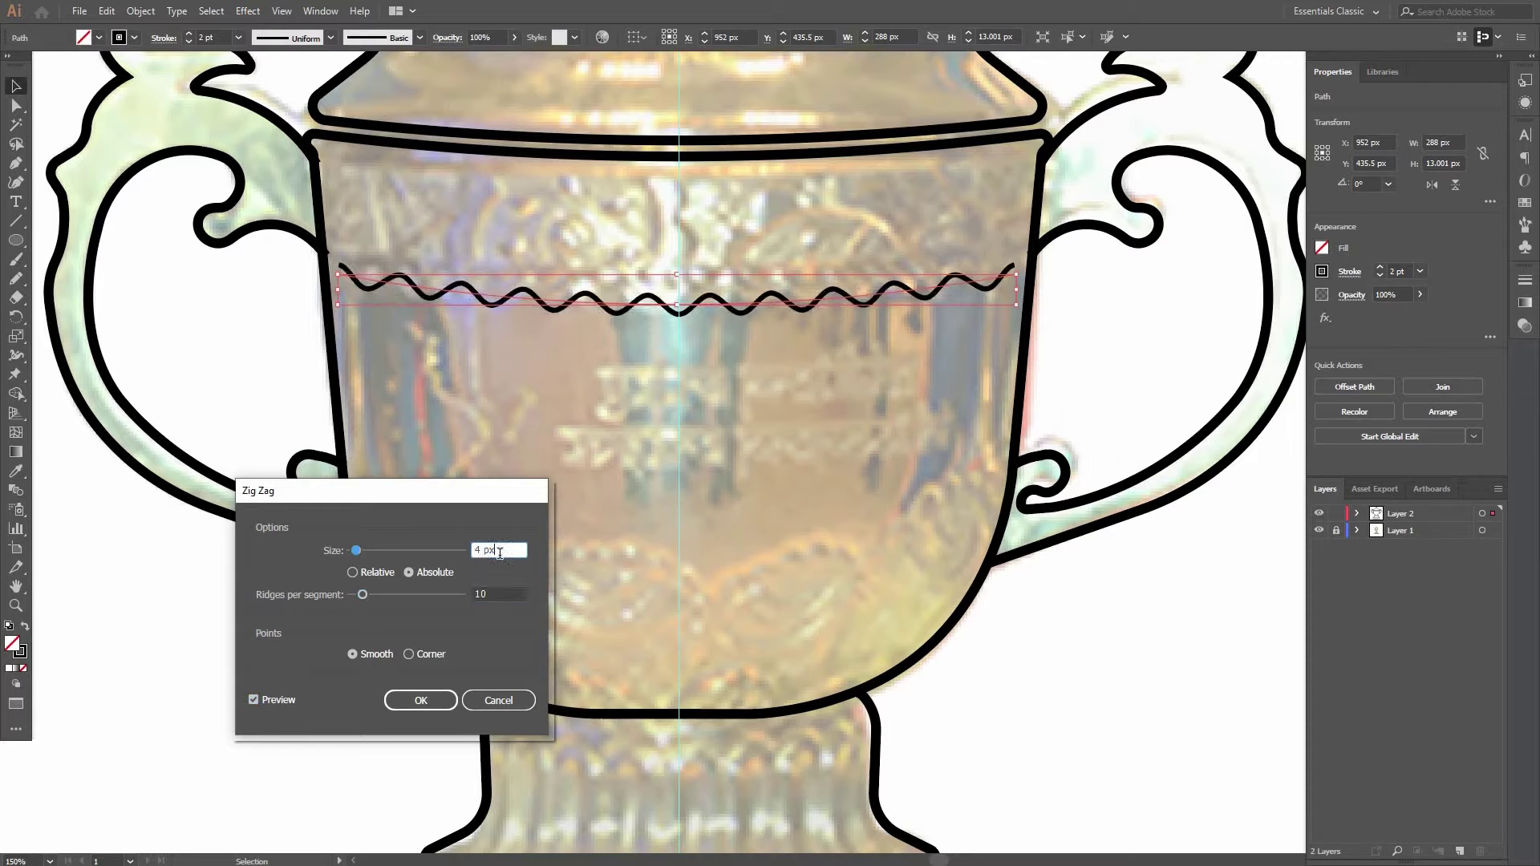
click(420, 700)
Set the wavy bowl line's stroke to 3 pt with a width profile tapered at both ends.
click(1525, 280)
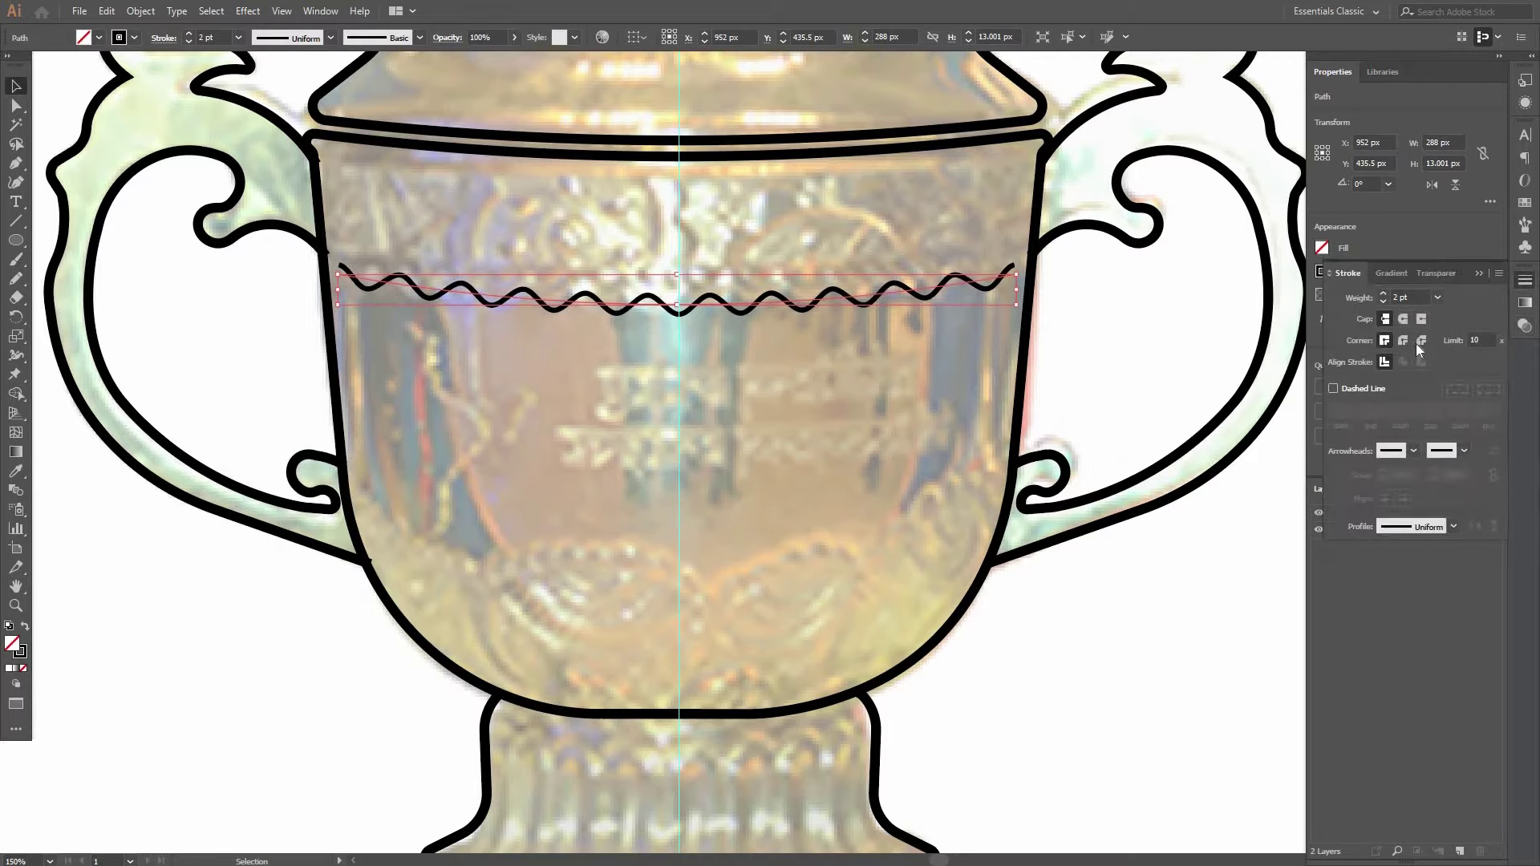
click(1454, 526)
click(1412, 576)
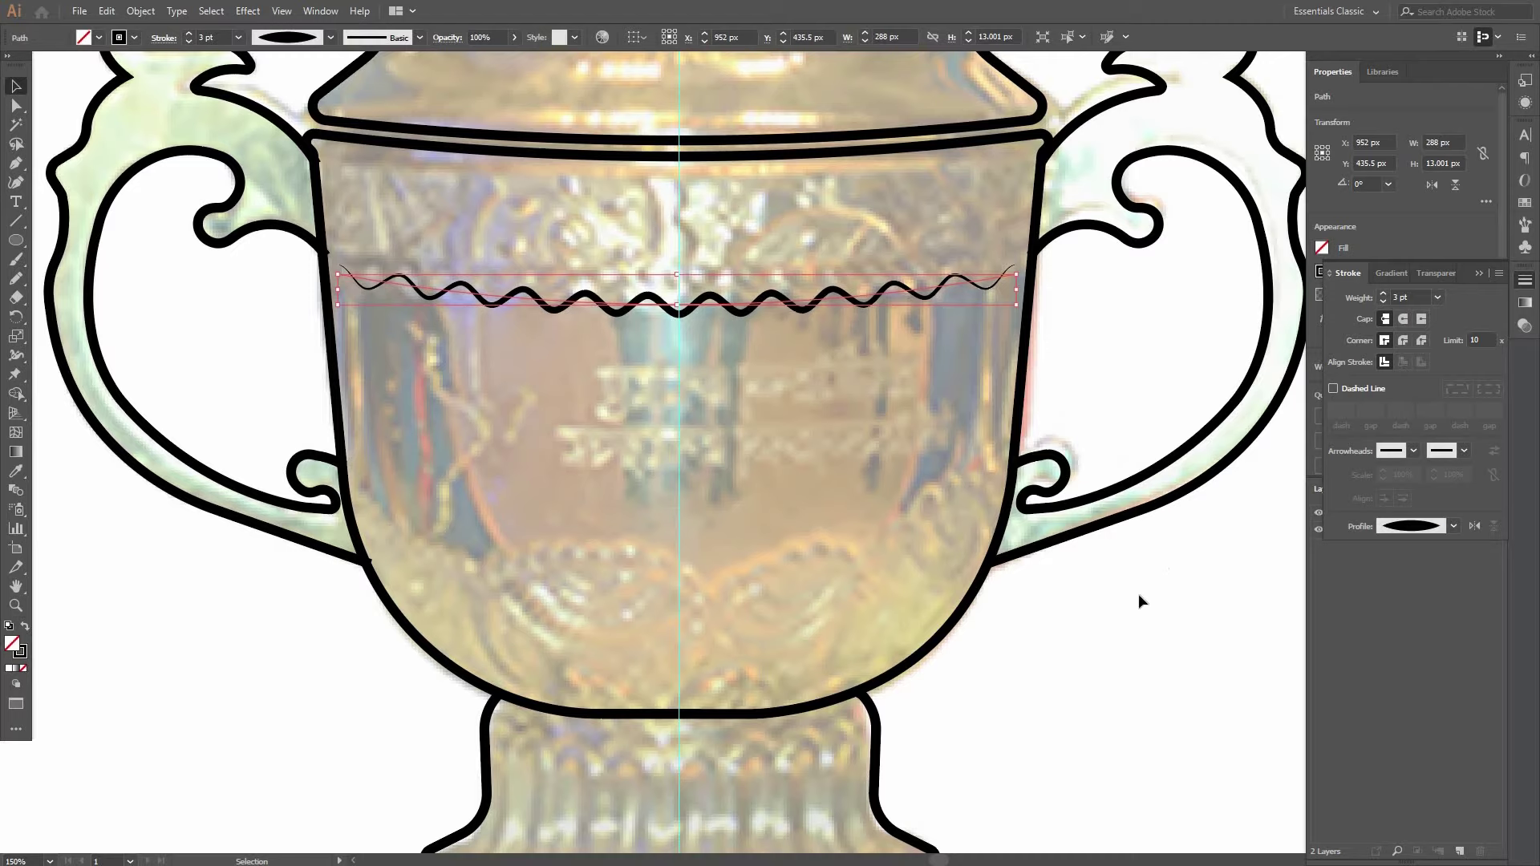
click(1140, 600)
Trace the ornament's upper edge across the lower bowl as a 1 pt path of four arcs, about 274 by 55 px.
scroll(708, 391, down, 5)
scroll(435, 395, up, 1)
scroll(435, 394, down, 1)
key(p)
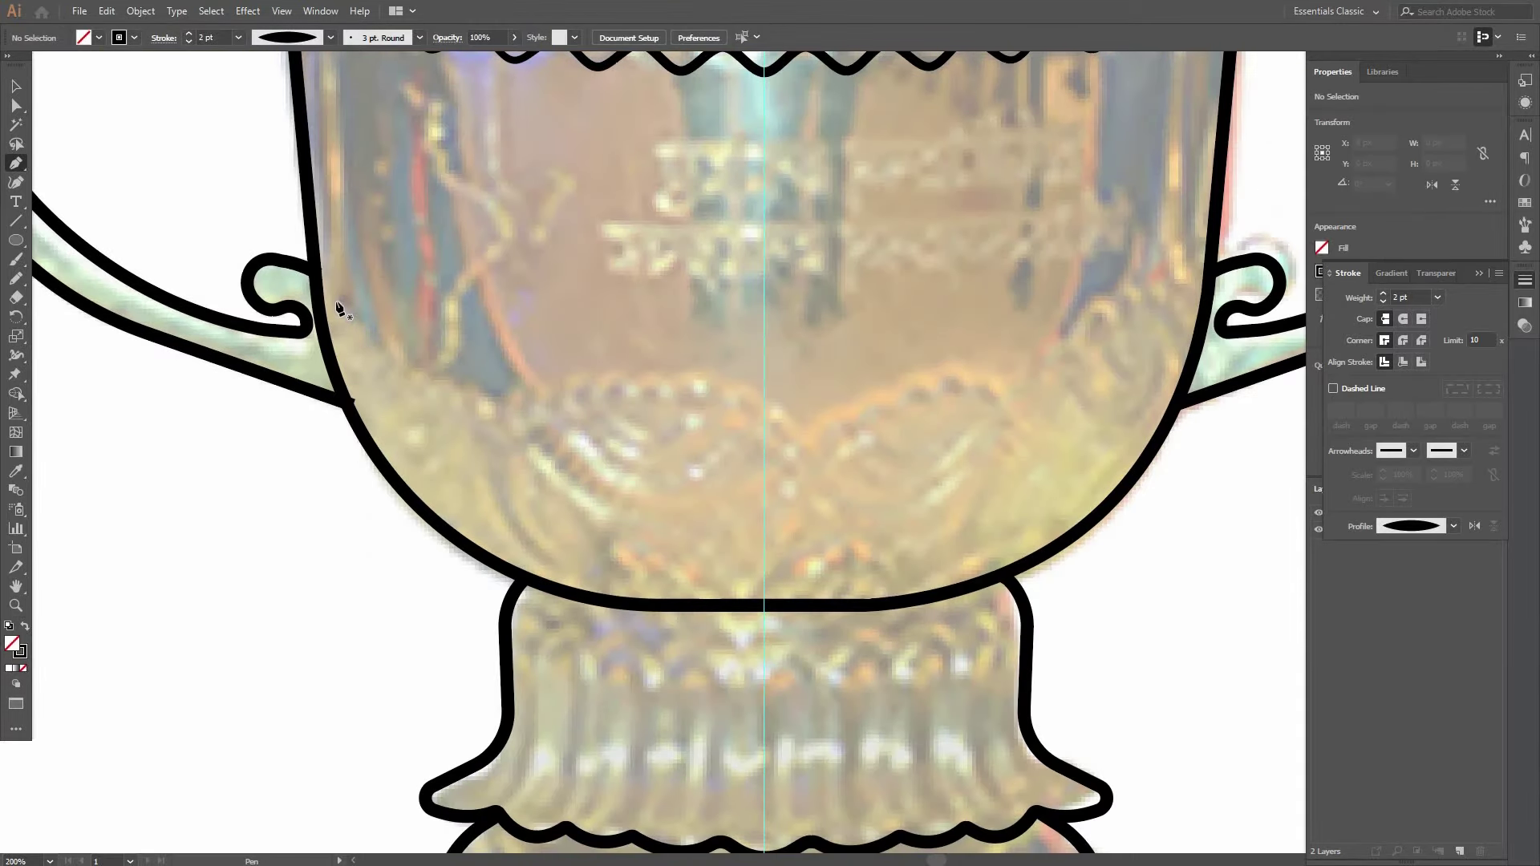
alt+click(495, 404)
drag(691, 403, 613, 420)
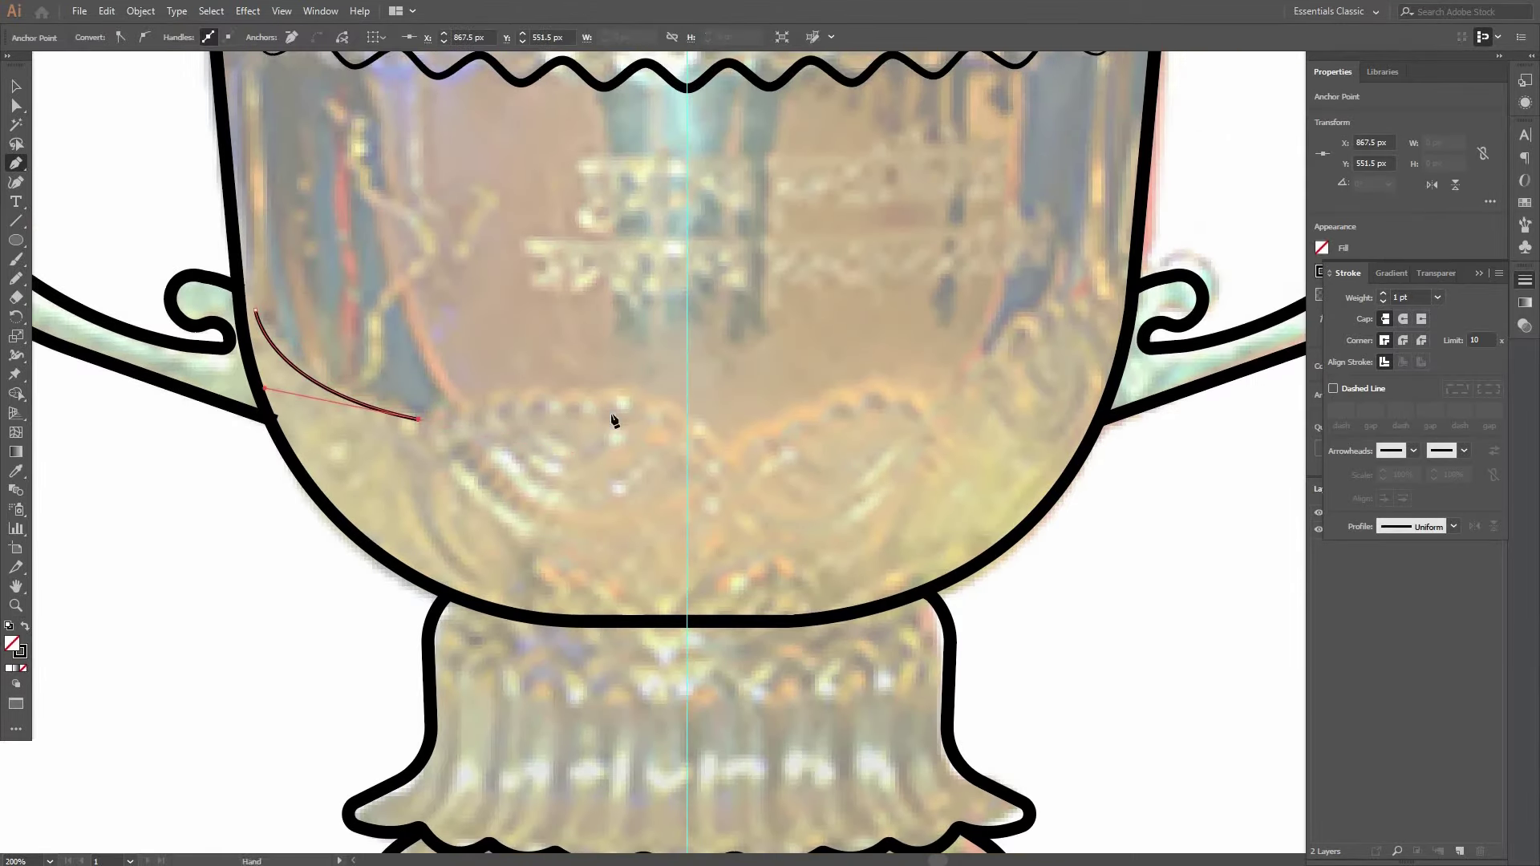
click(728, 458)
drag(923, 442, 852, 465)
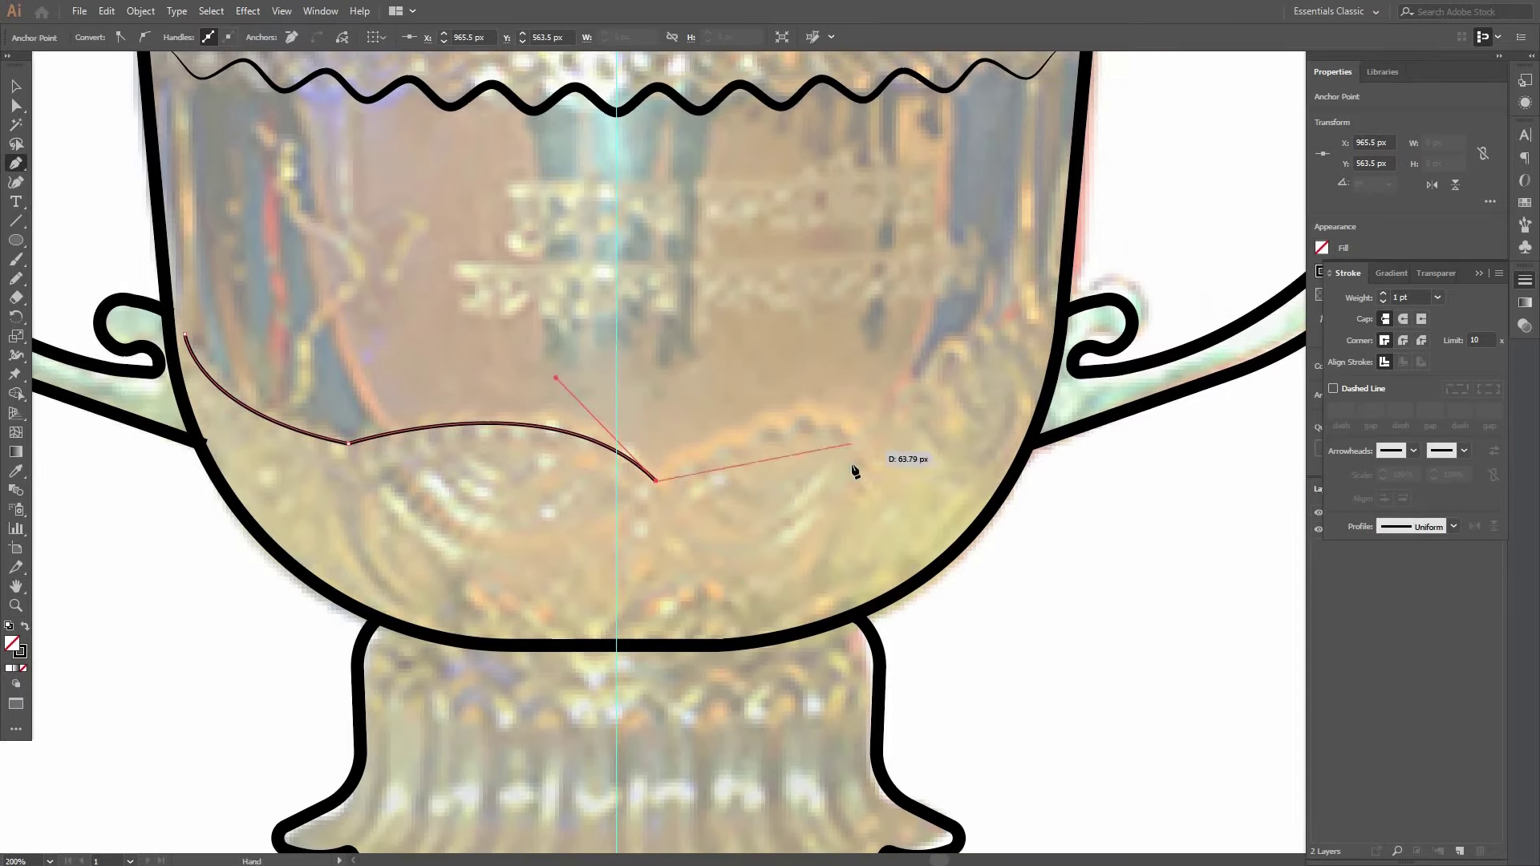
click(854, 452)
drag(1019, 346, 962, 419)
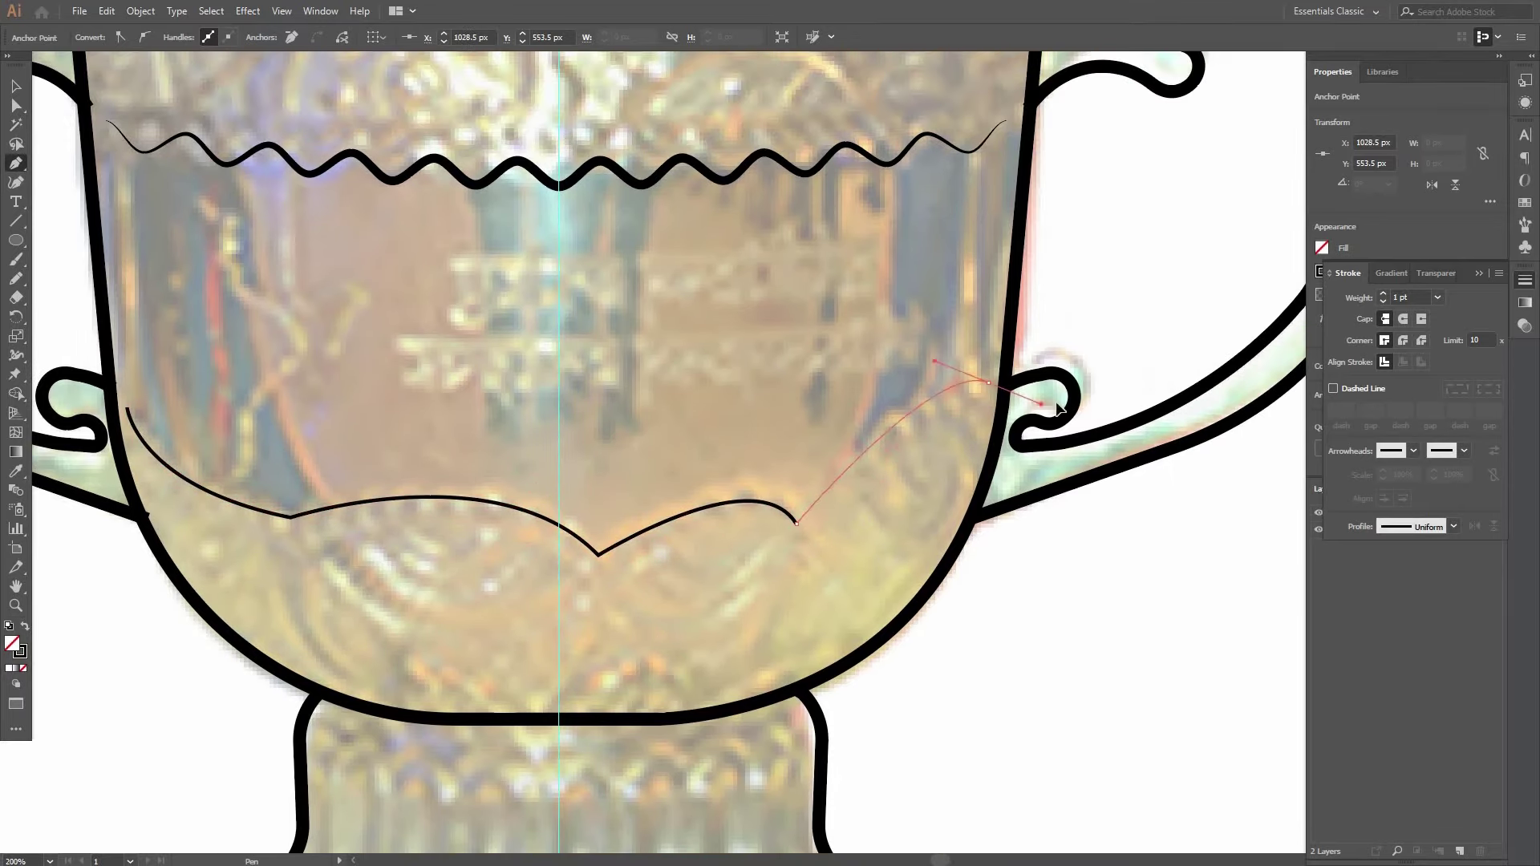
drag(1114, 354, 1113, 354)
key(v)
click(772, 422)
drag(646, 576, 752, 533)
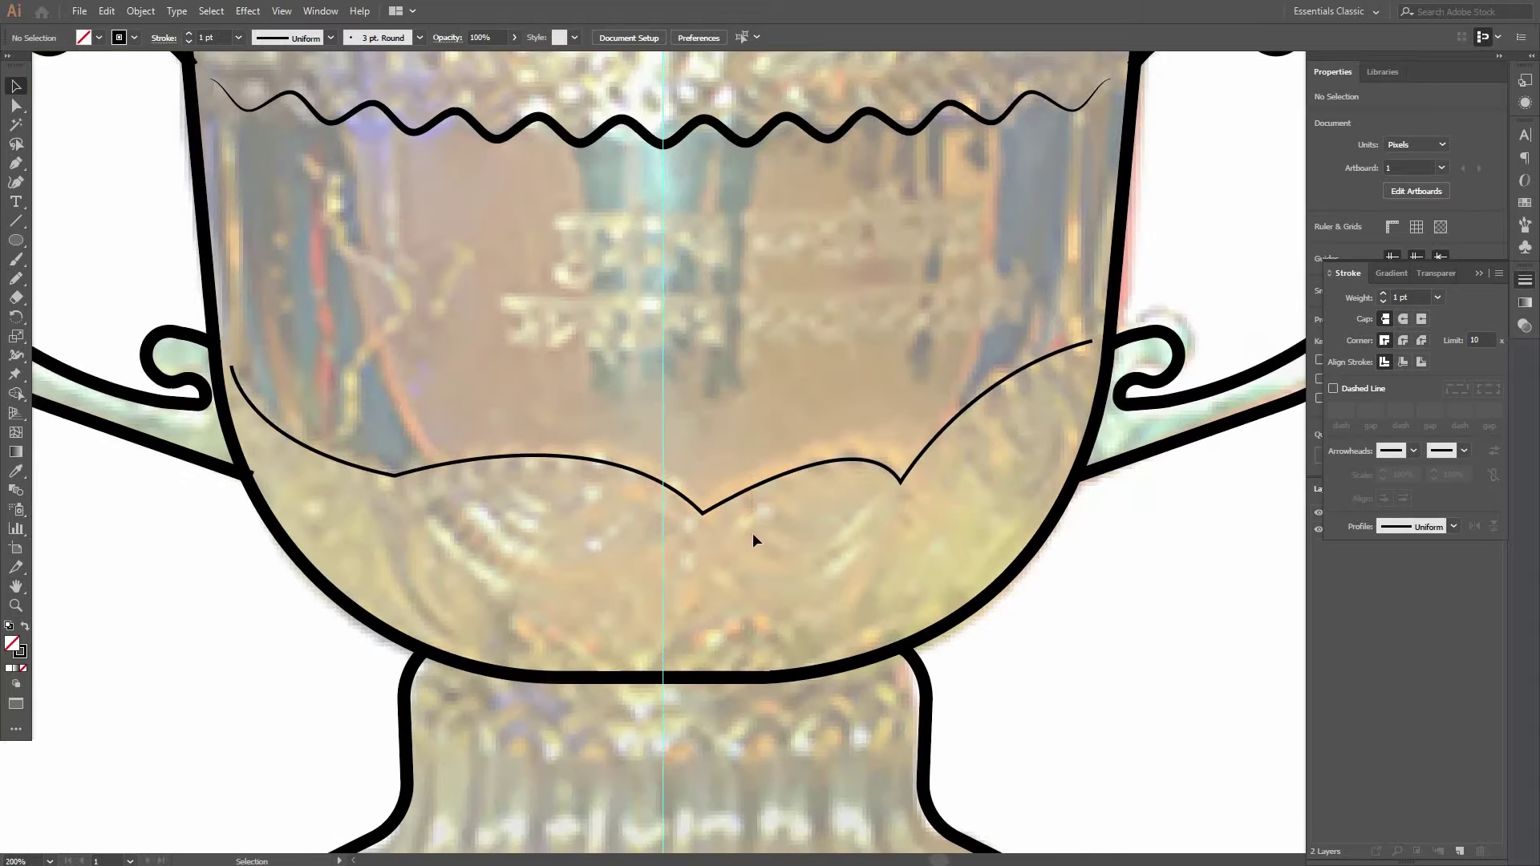
Apply a smooth Zig Zag effect to the ornament path with an absolute size of 1 px and 15 ridges per segment.
click(706, 510)
drag(661, 523, 659, 542)
key(ctrl+minus)
click(248, 10)
mouse_move(320, 137)
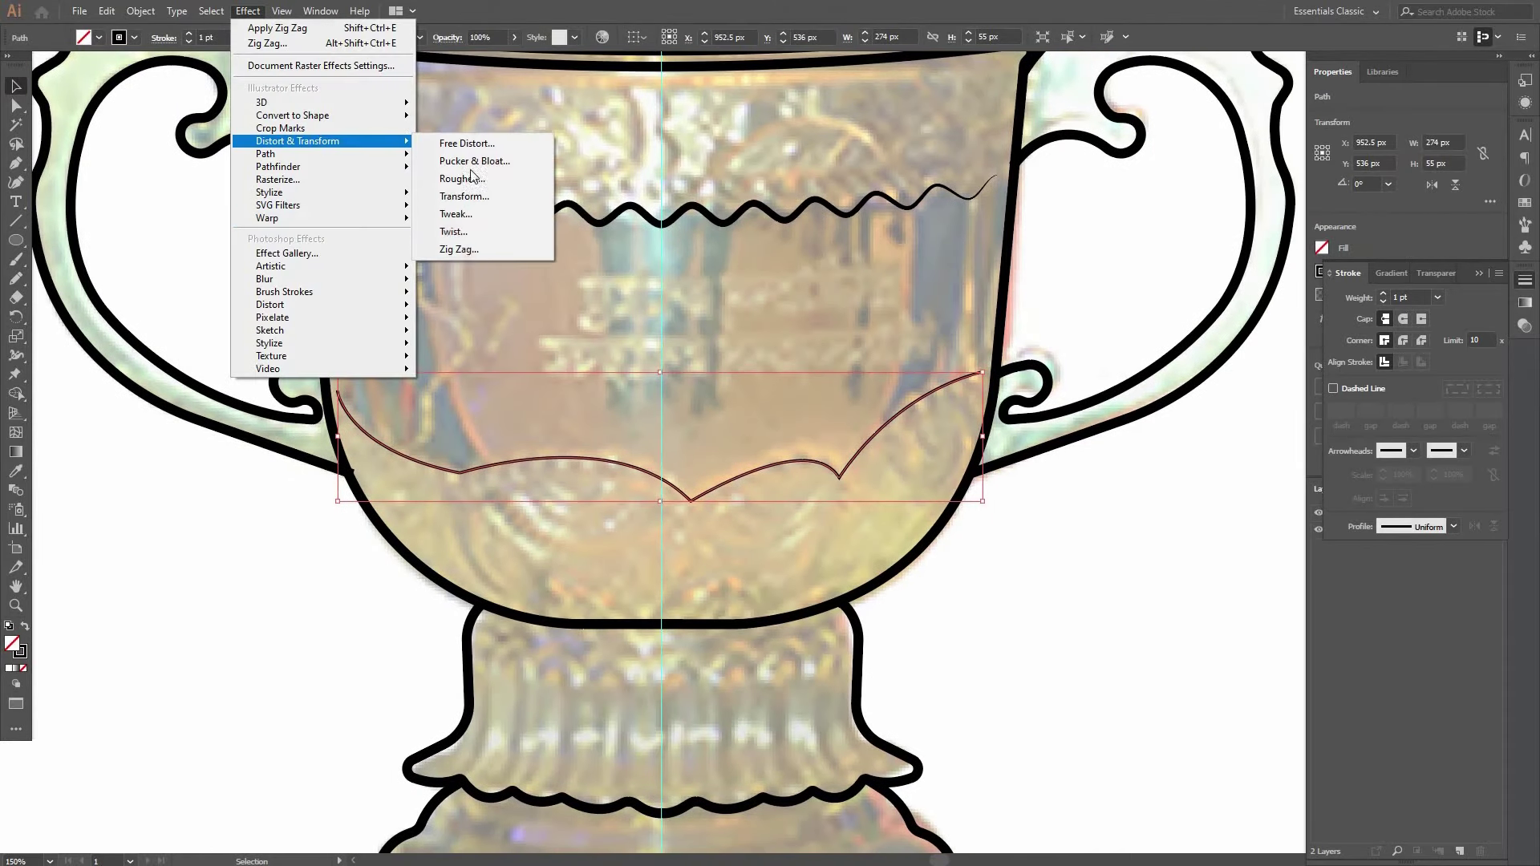
click(482, 254)
click(253, 699)
mouse_move(356, 594)
mouse_down()
mouse_move(355, 551)
mouse_move(368, 595)
mouse_up()
text(2)
key(Tab)
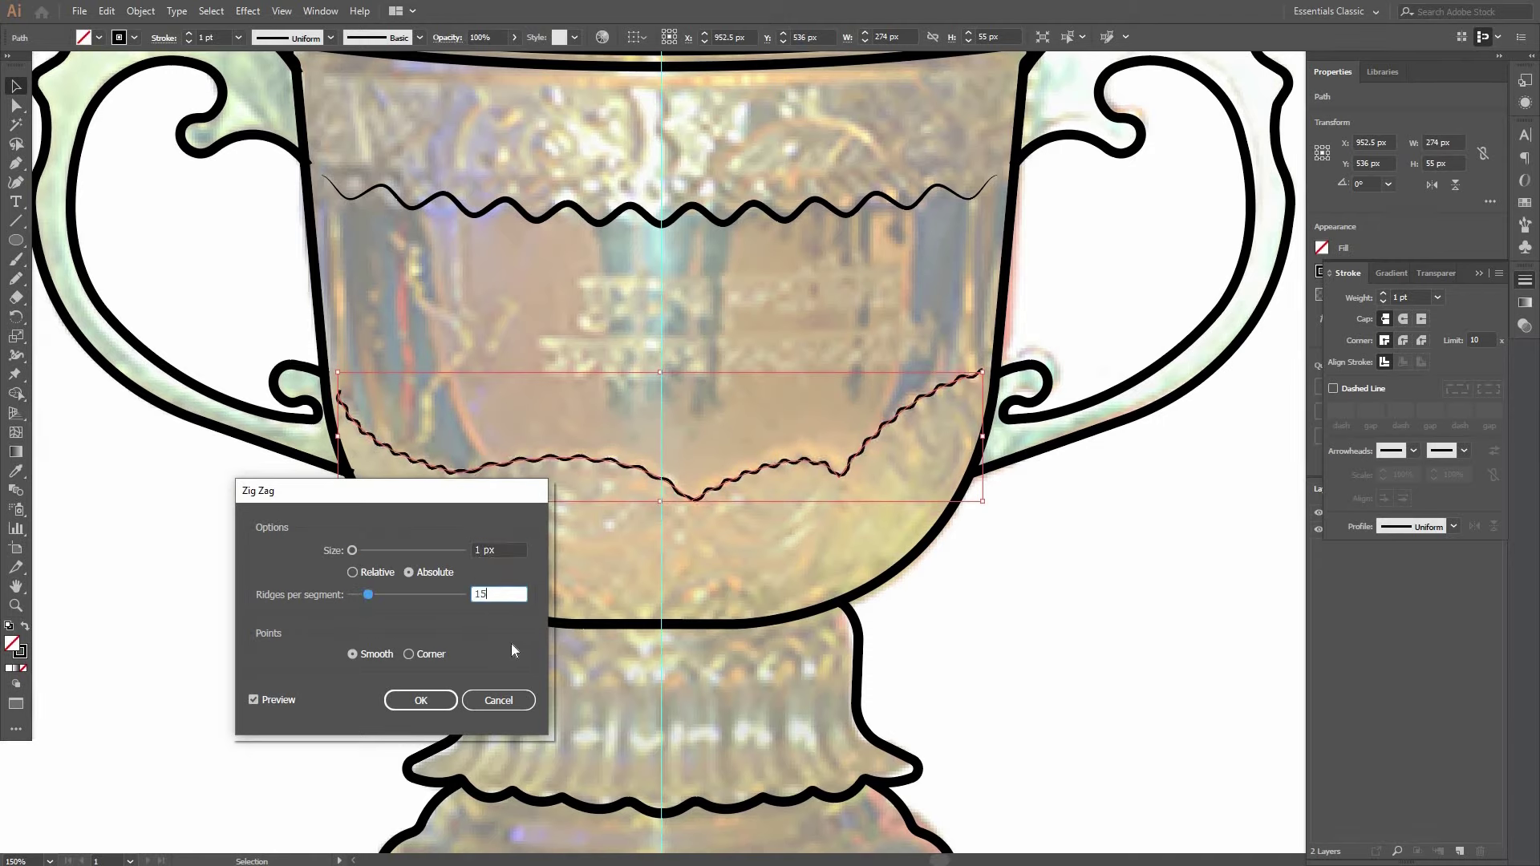
click(421, 700)
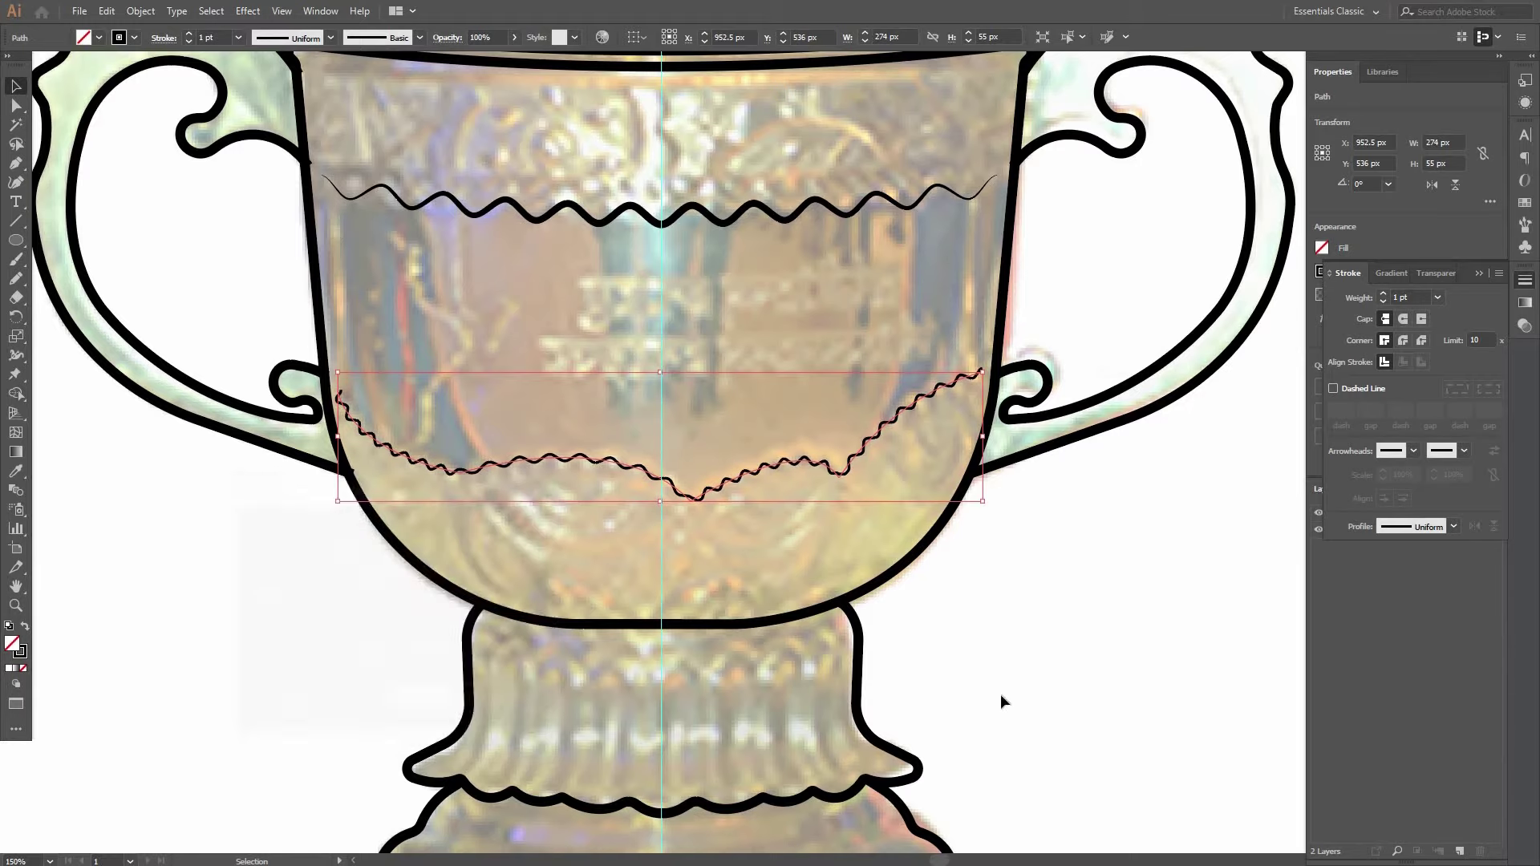
Set the wavy ornament line's stroke to 2 pt with a width profile tapered at both ends.
click(1385, 294)
click(1453, 526)
click(1405, 583)
click(883, 552)
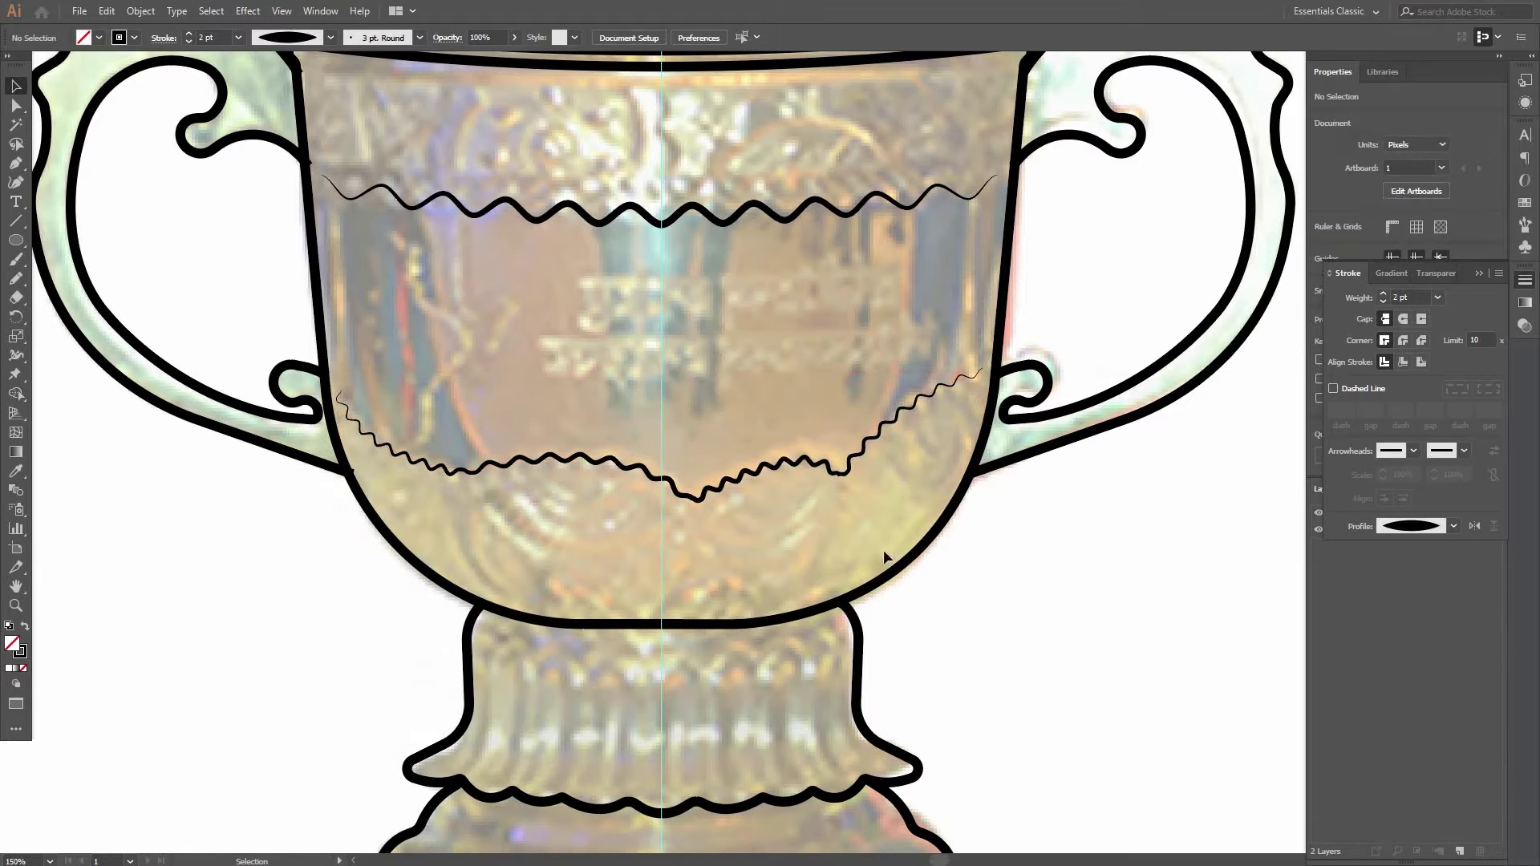
Draw a curved flute line about 16 by 51 px just inside the stem's left edge.
scroll(883, 557, down, 3)
scroll(747, 438, up, 2)
scroll(710, 433, down, 1)
key(p)
scroll(680, 395, up, 1)
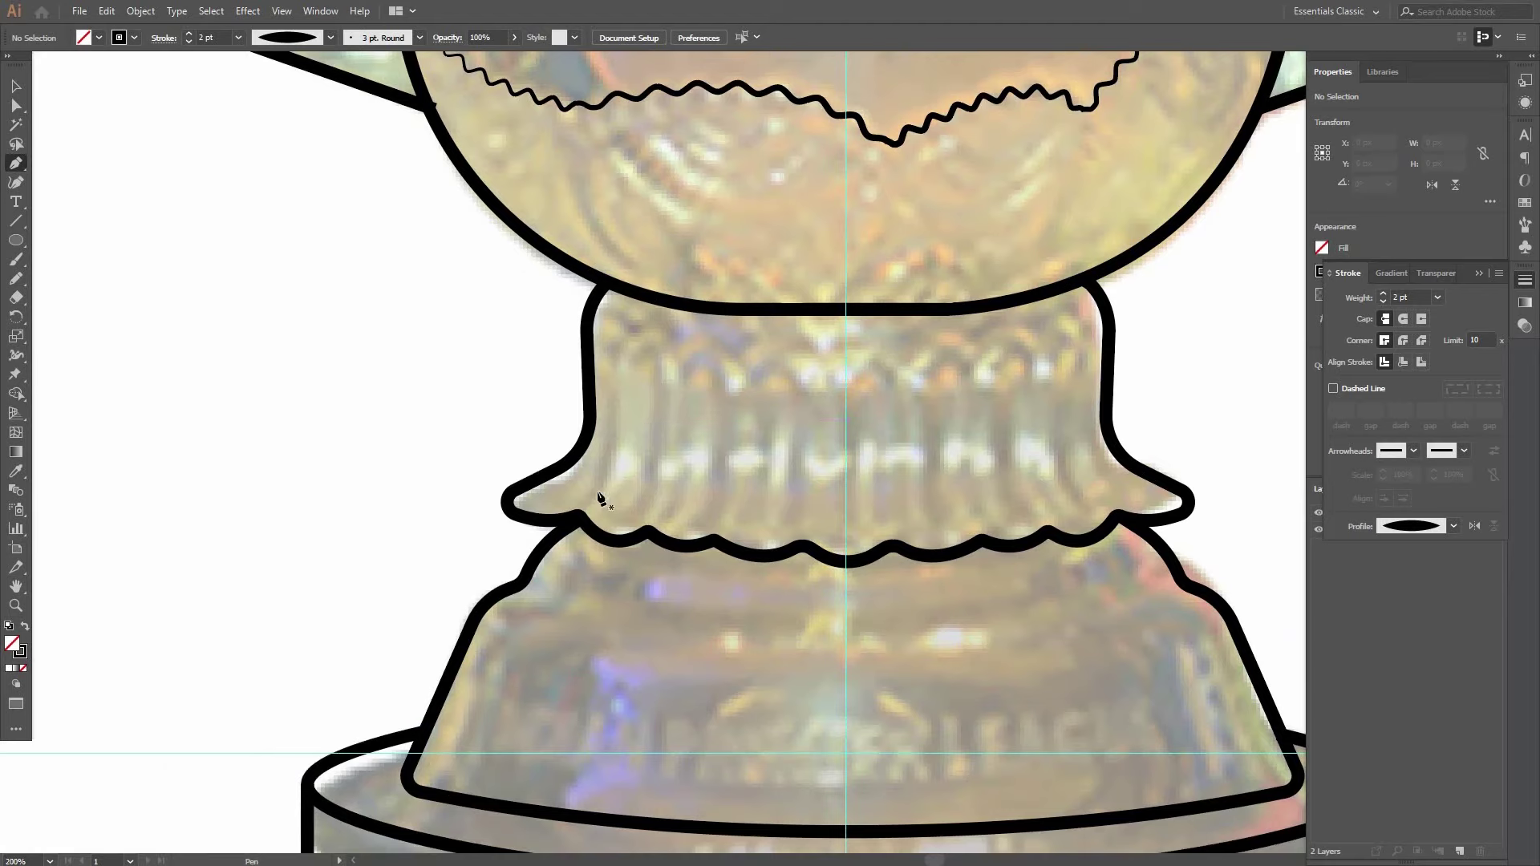
drag(616, 352, 614, 348)
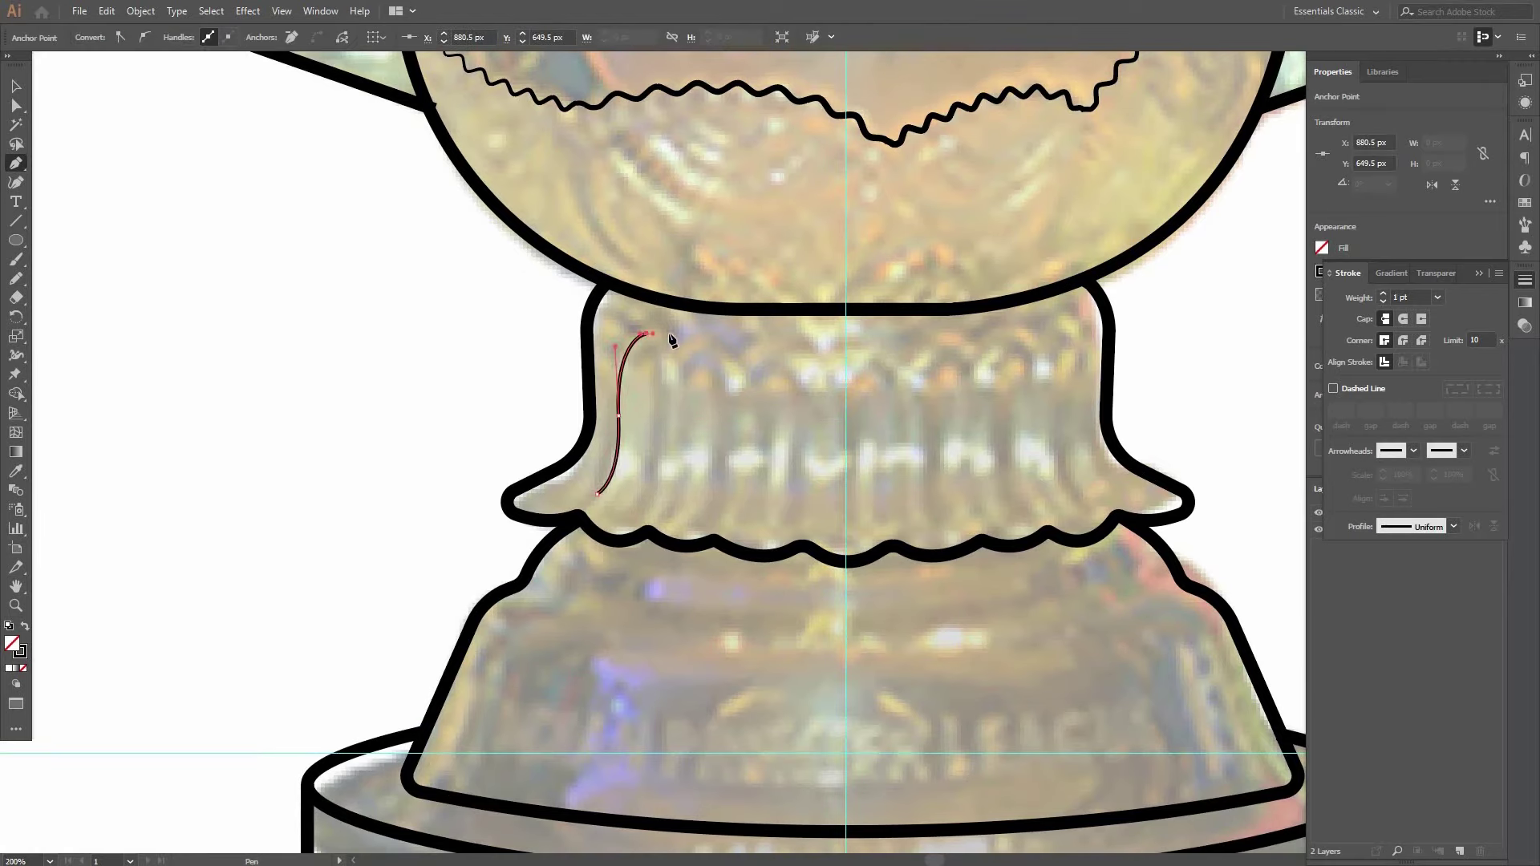
scroll(642, 401, right, 1)
click(603, 385)
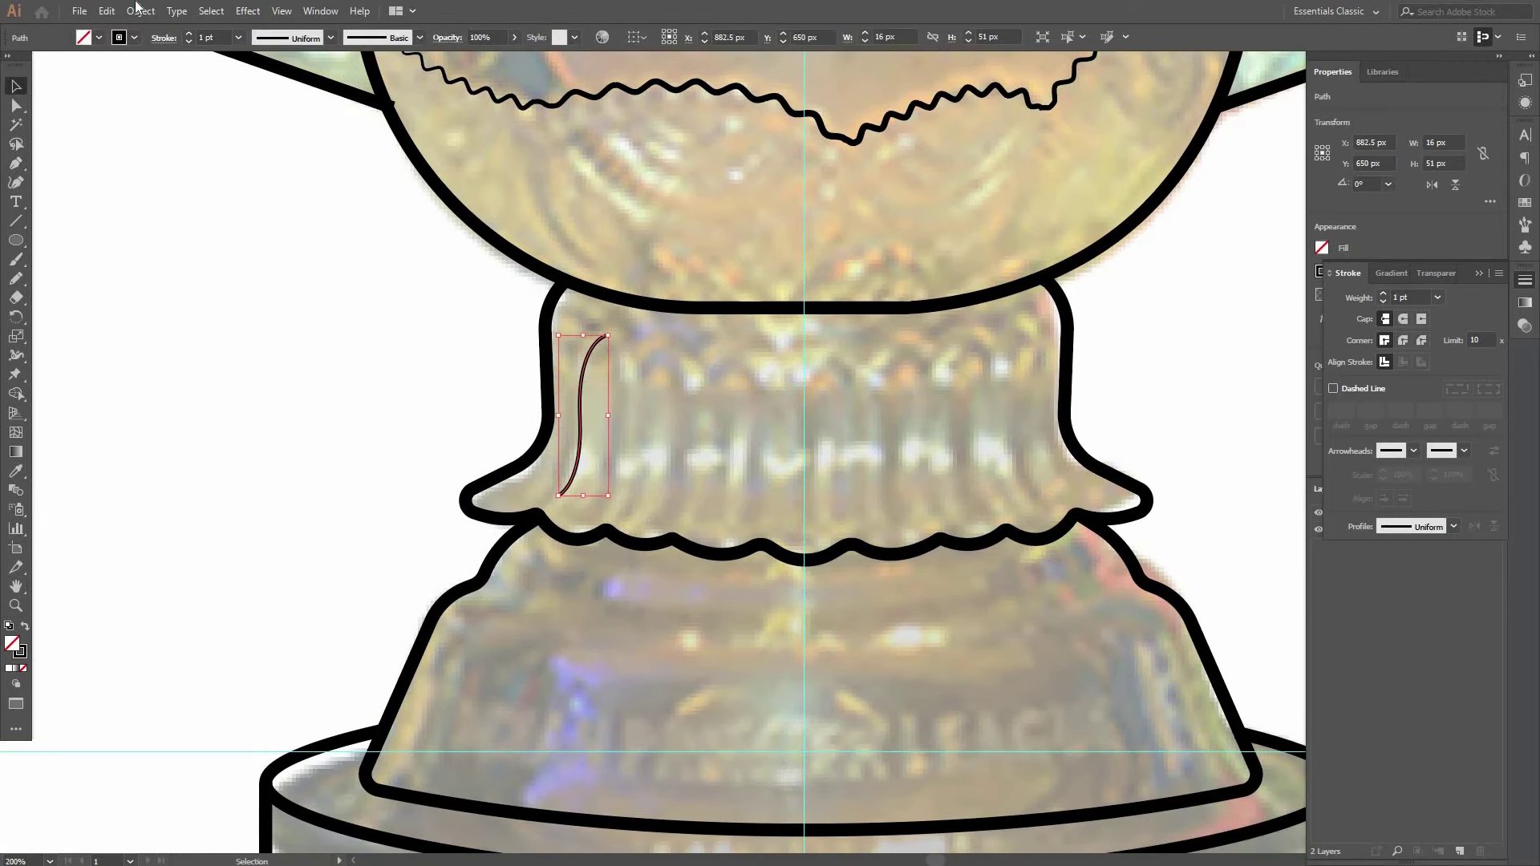
Set the stem flute line's stroke to 3 pt with a width profile tapered at both ends.
click(1384, 295)
click(1454, 526)
click(1415, 573)
click(526, 422)
Duplicate the flute line to the stem's right side at X 1019.5 px, level with the original.
mouse_move(625, 425)
mouse_down()
mouse_move(564, 417)
mouse_move(960, 410)
mouse_up()
key(Caps_Lock)
key(ctrl+z)
click(440, 339)
drag(522, 397, 558, 400)
drag(949, 428, 959, 428)
key(Caps_Lock)
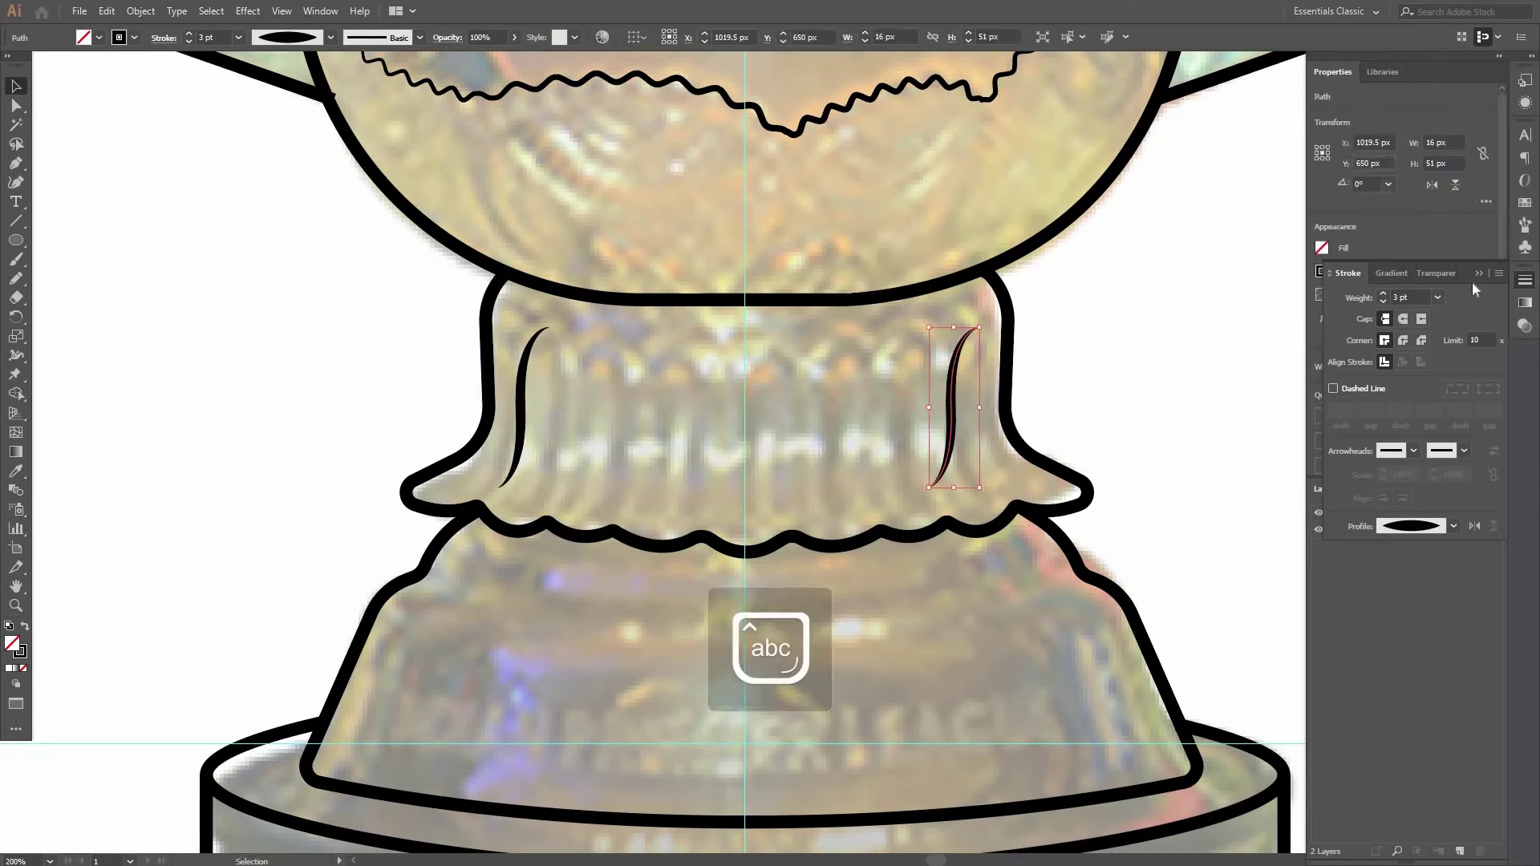
Flip the copied flute line horizontally and nudge it 5 px to the right.
click(1432, 185)
key(Right)
key(Right)
key(Right)
key(Right)
key(Right)
key(Left)
key(Right)
Blend the two tapered flute lines into an evenly spaced row of flutes across the stem.
click(1127, 365)
click(523, 409)
click(275, 389)
click(523, 405)
shift+click(962, 432)
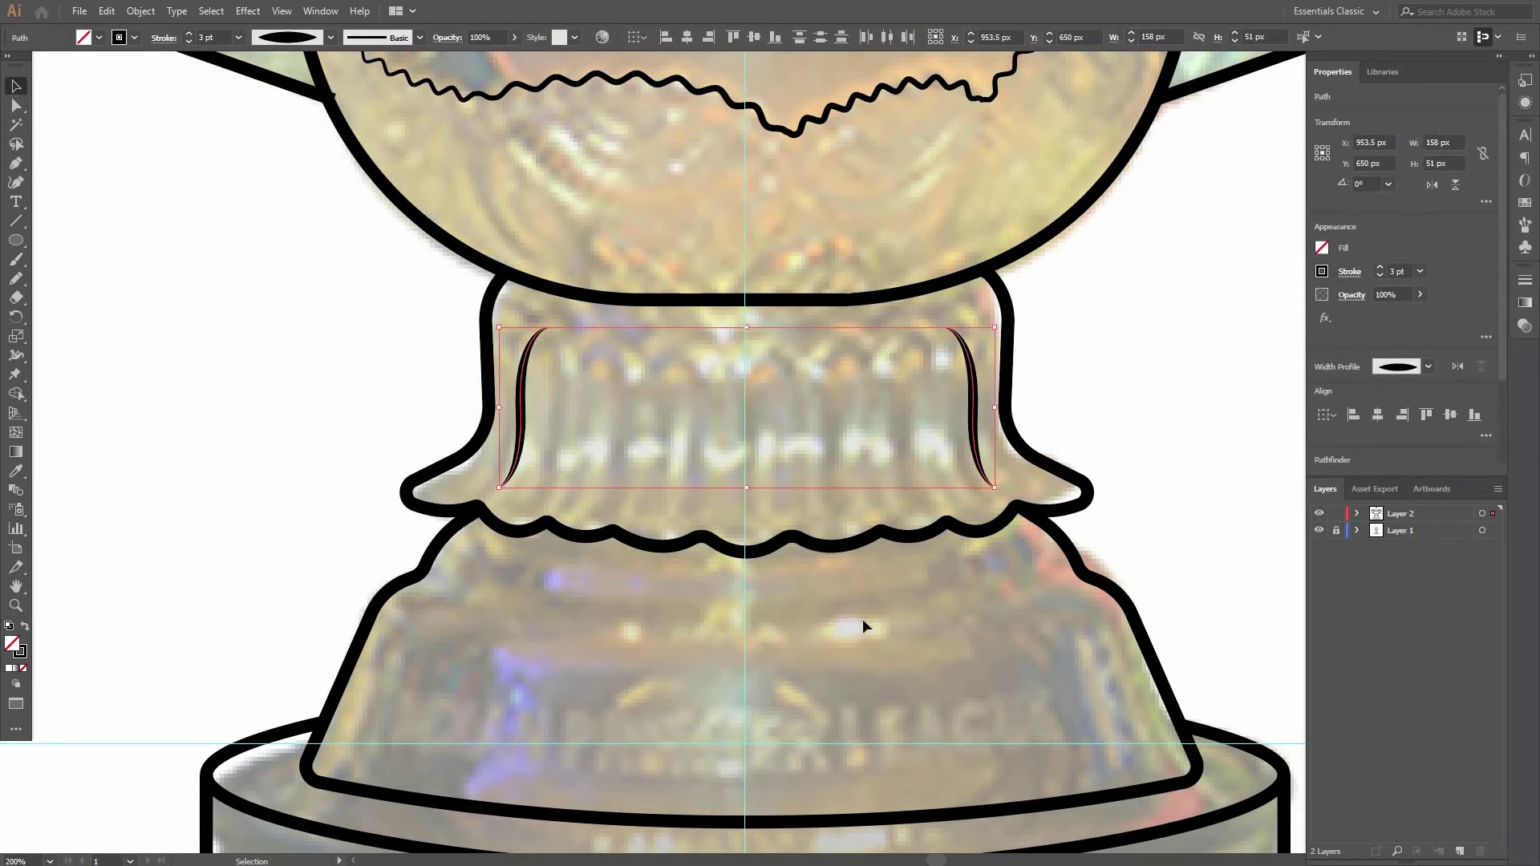
click(140, 11)
mouse_move(155, 423)
click(508, 423)
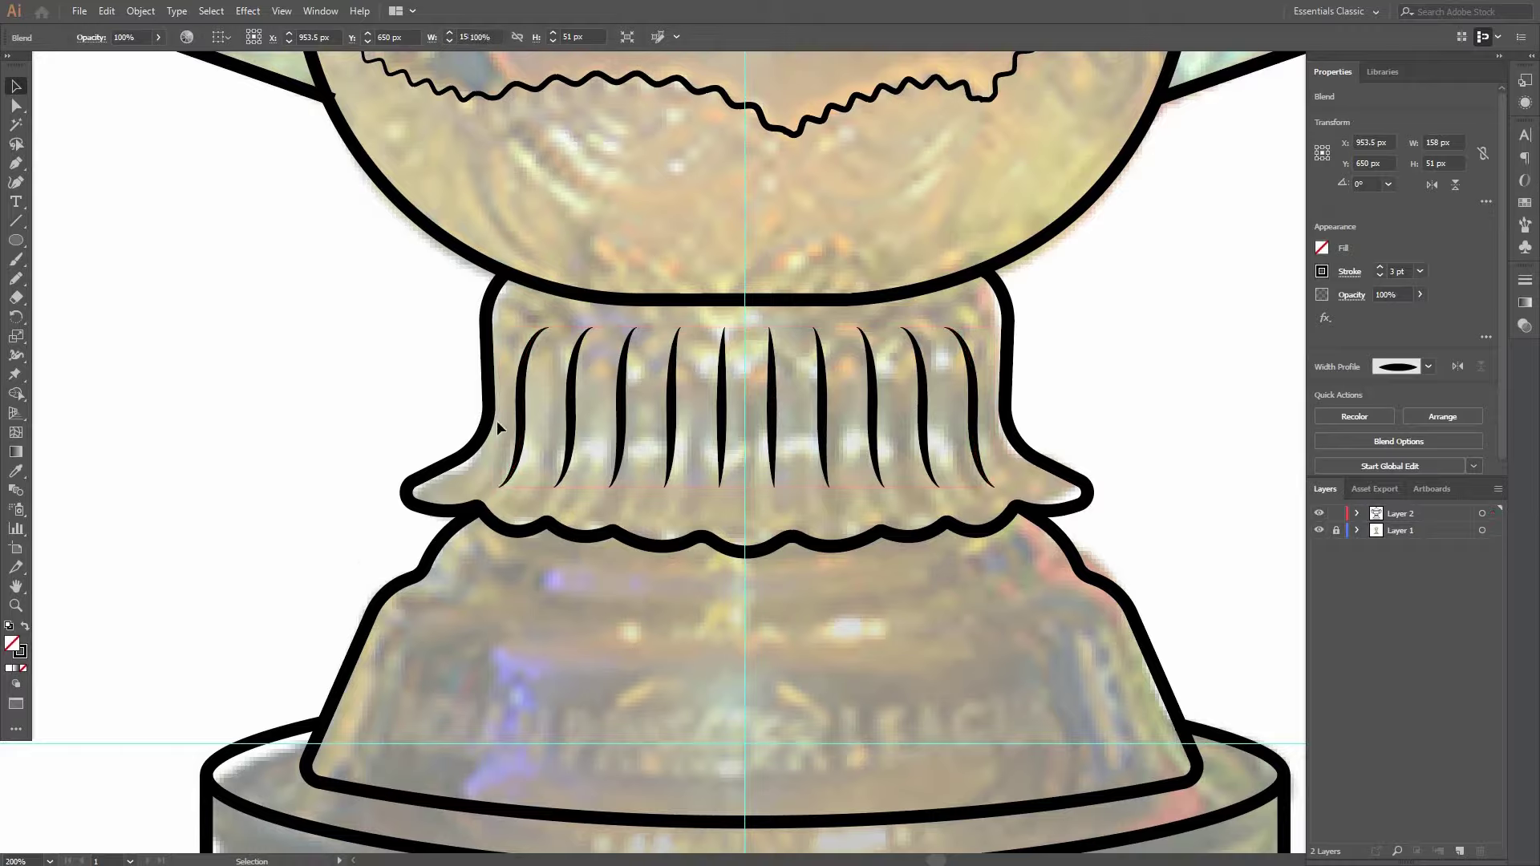
key(ctrl+shift+a)
key(ctrl+minus)
key(ctrl+minus)
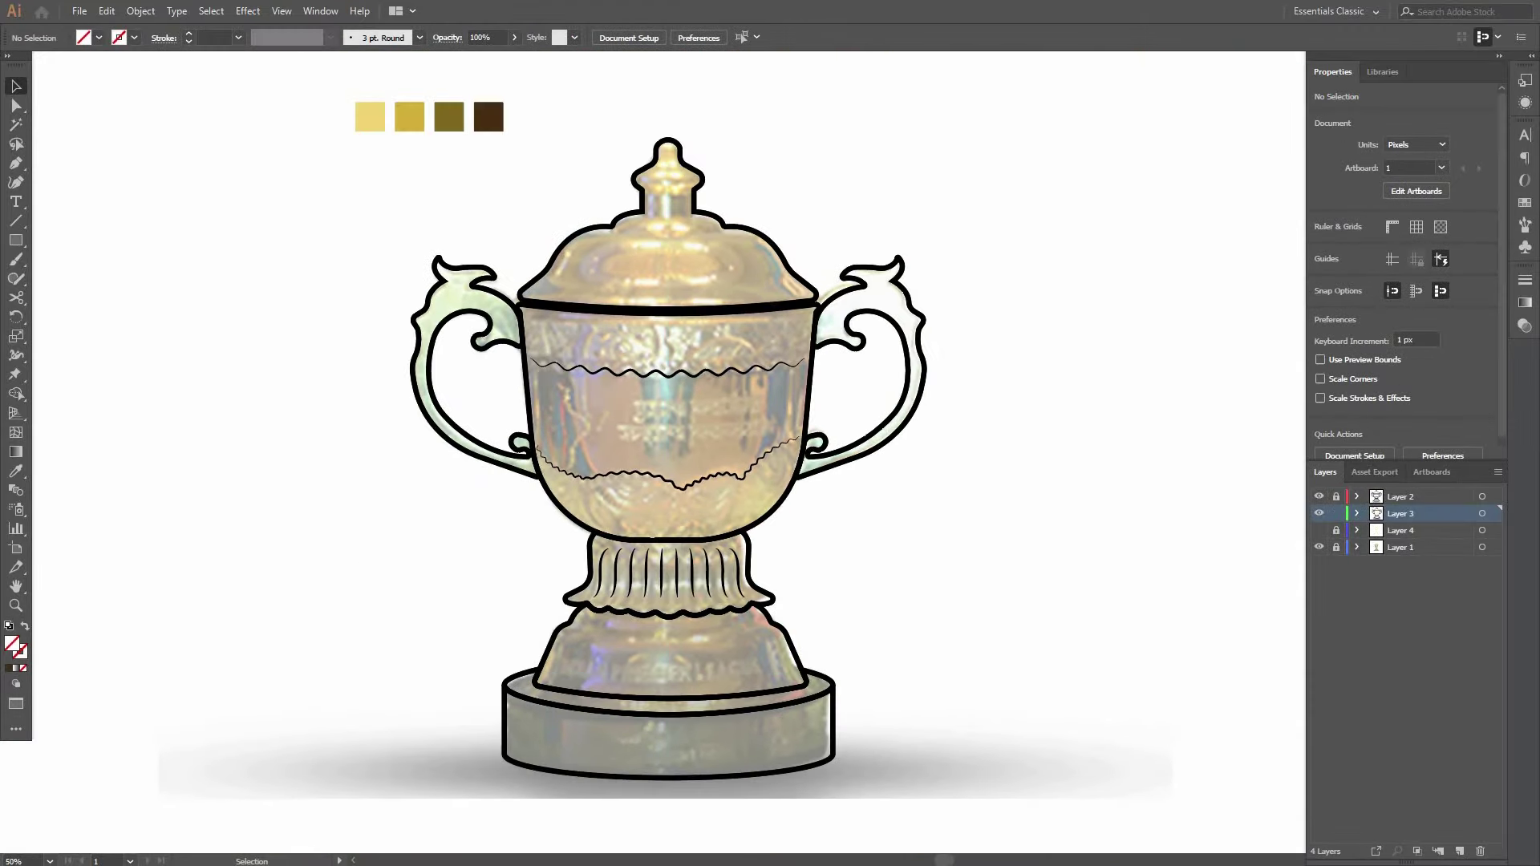
Hide the reference photo layer and fill the lid with the medium gold from the second colour swatch.
click(1318, 546)
click(642, 195)
key(i)
click(417, 111)
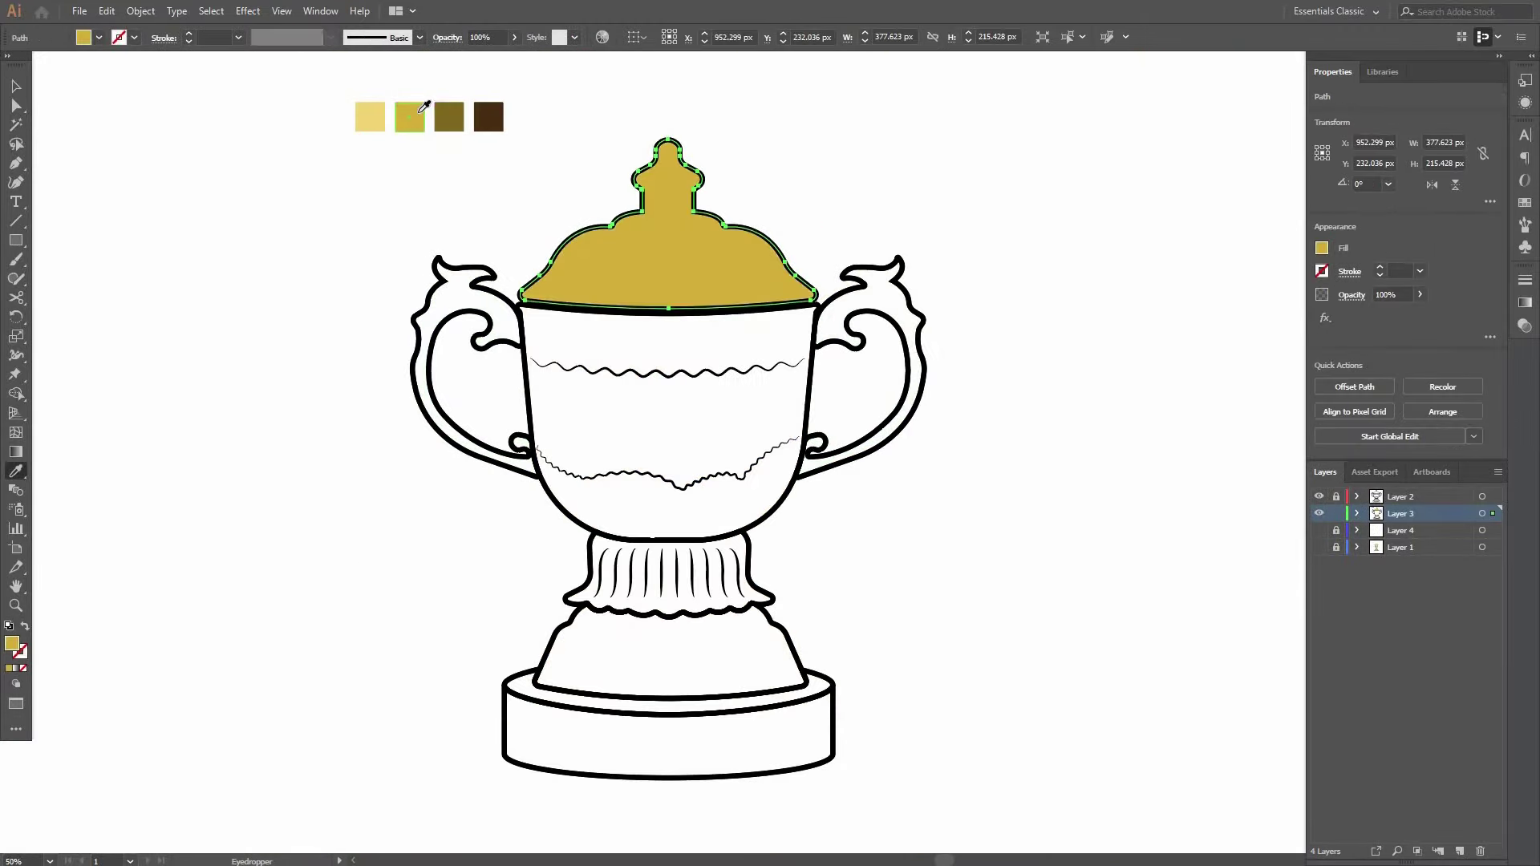
Fill the bowl, stem and foot shapes with the same medium gold as the lid.
key(v)
click(356, 375)
click(665, 409)
key(i)
click(409, 116)
key(v)
click(337, 423)
click(670, 636)
key(i)
click(636, 405)
key(v)
Fill the round plinth shapes with the dark brown swatch.
click(485, 712)
click(532, 723)
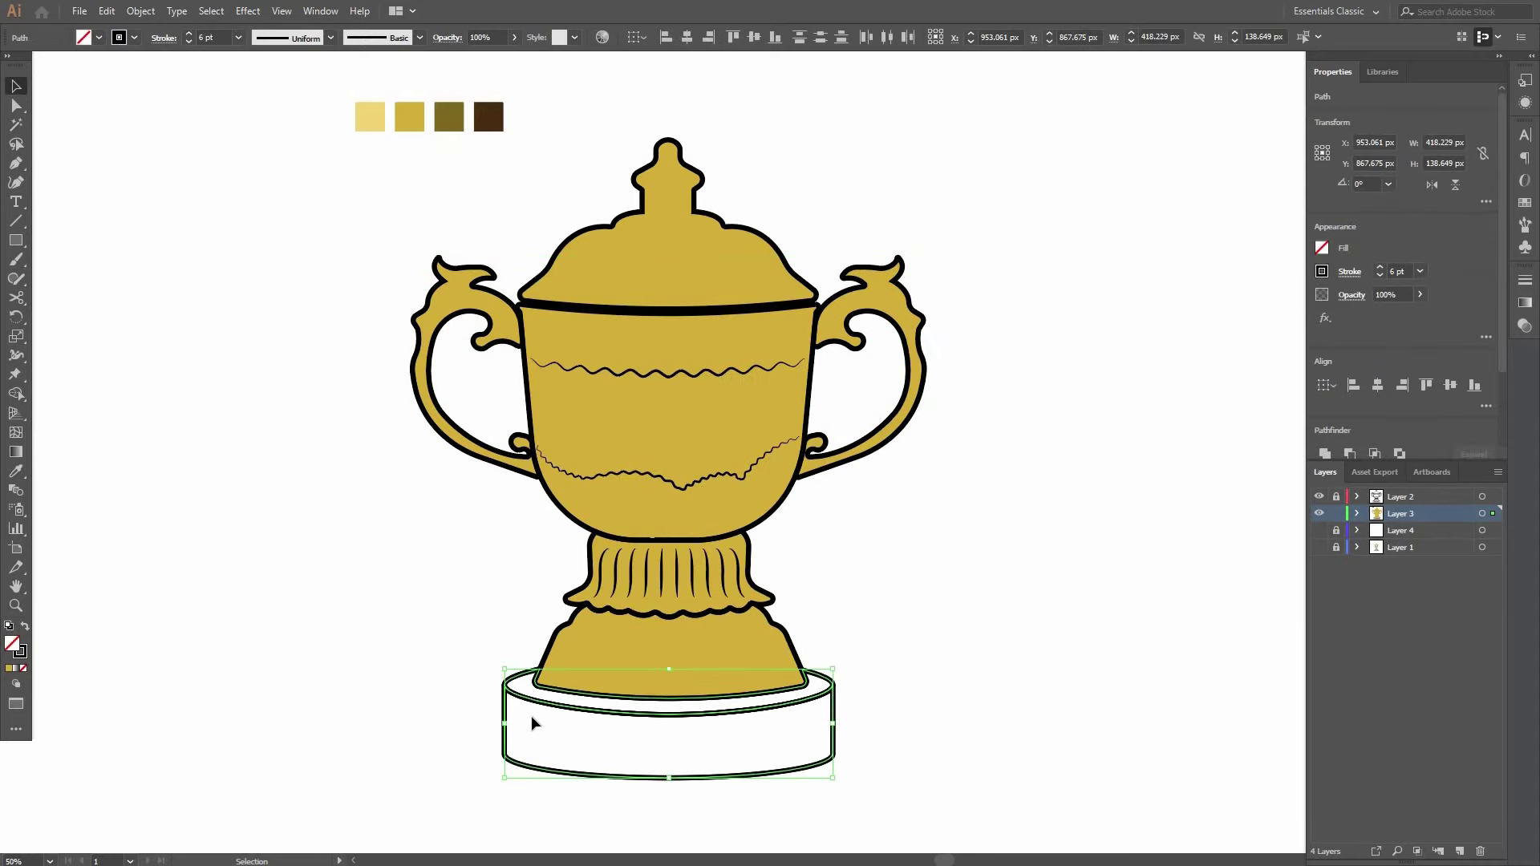
click(491, 111)
key(v)
click(541, 189)
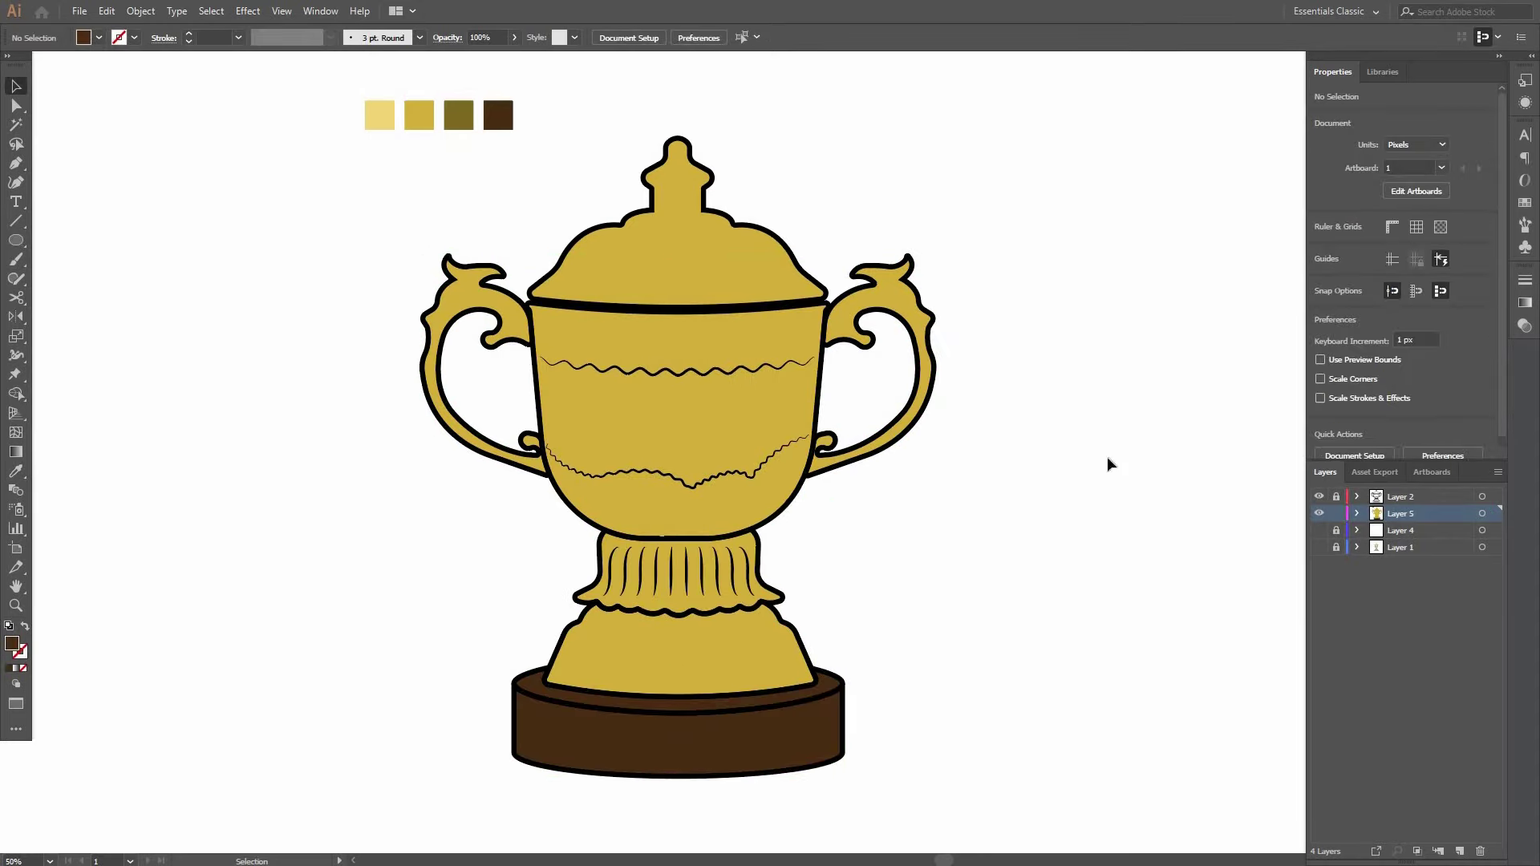
Duplicate the gold lid, bowl, stem and foot shapes slightly to the left, and select the originals with their copies.
click(706, 639)
drag(694, 439, 676, 430)
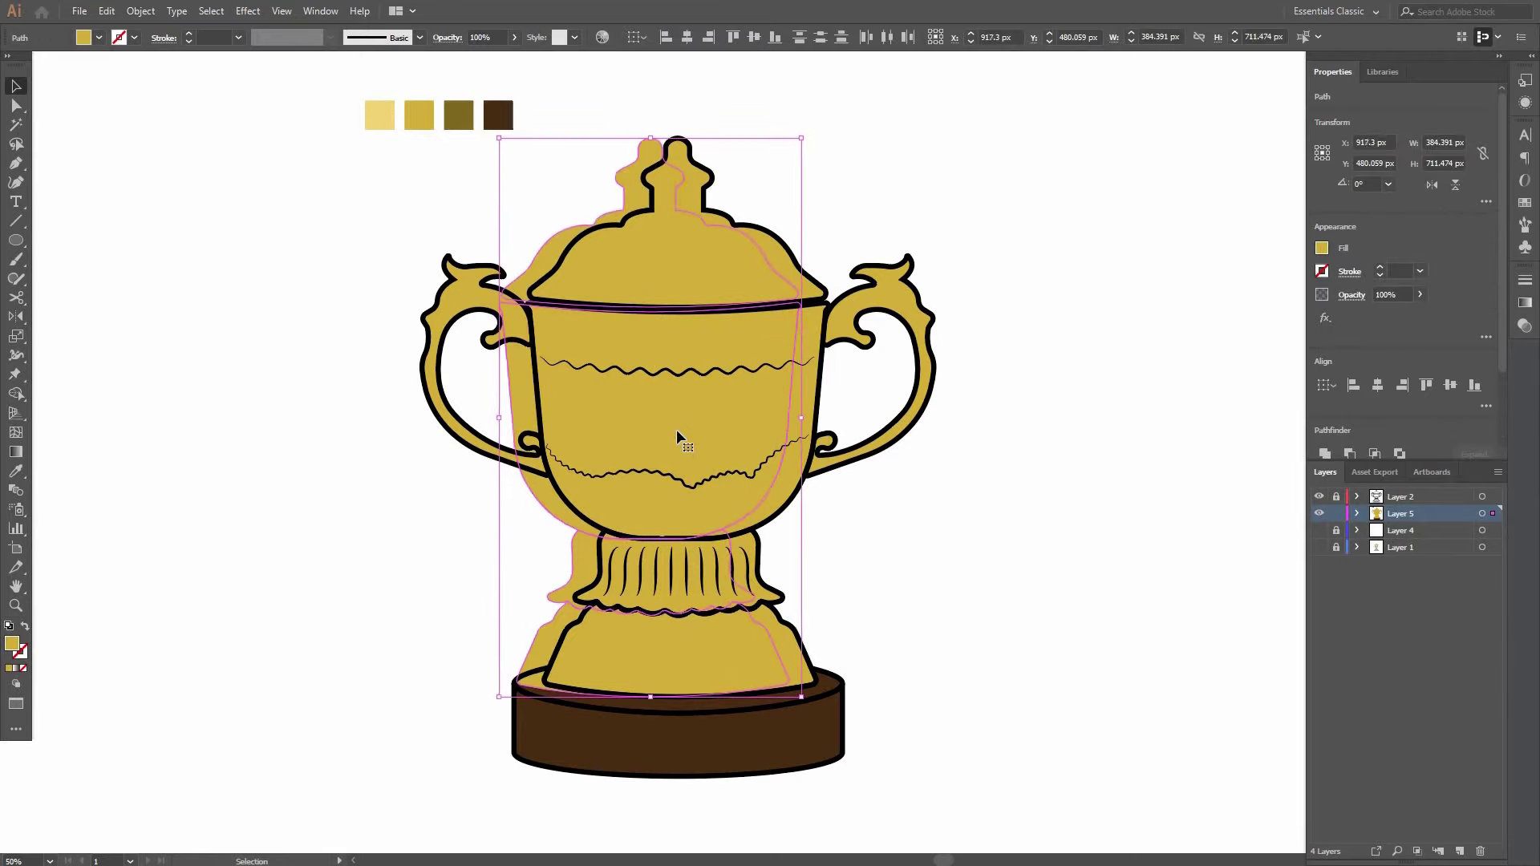
click(865, 552)
click(714, 639)
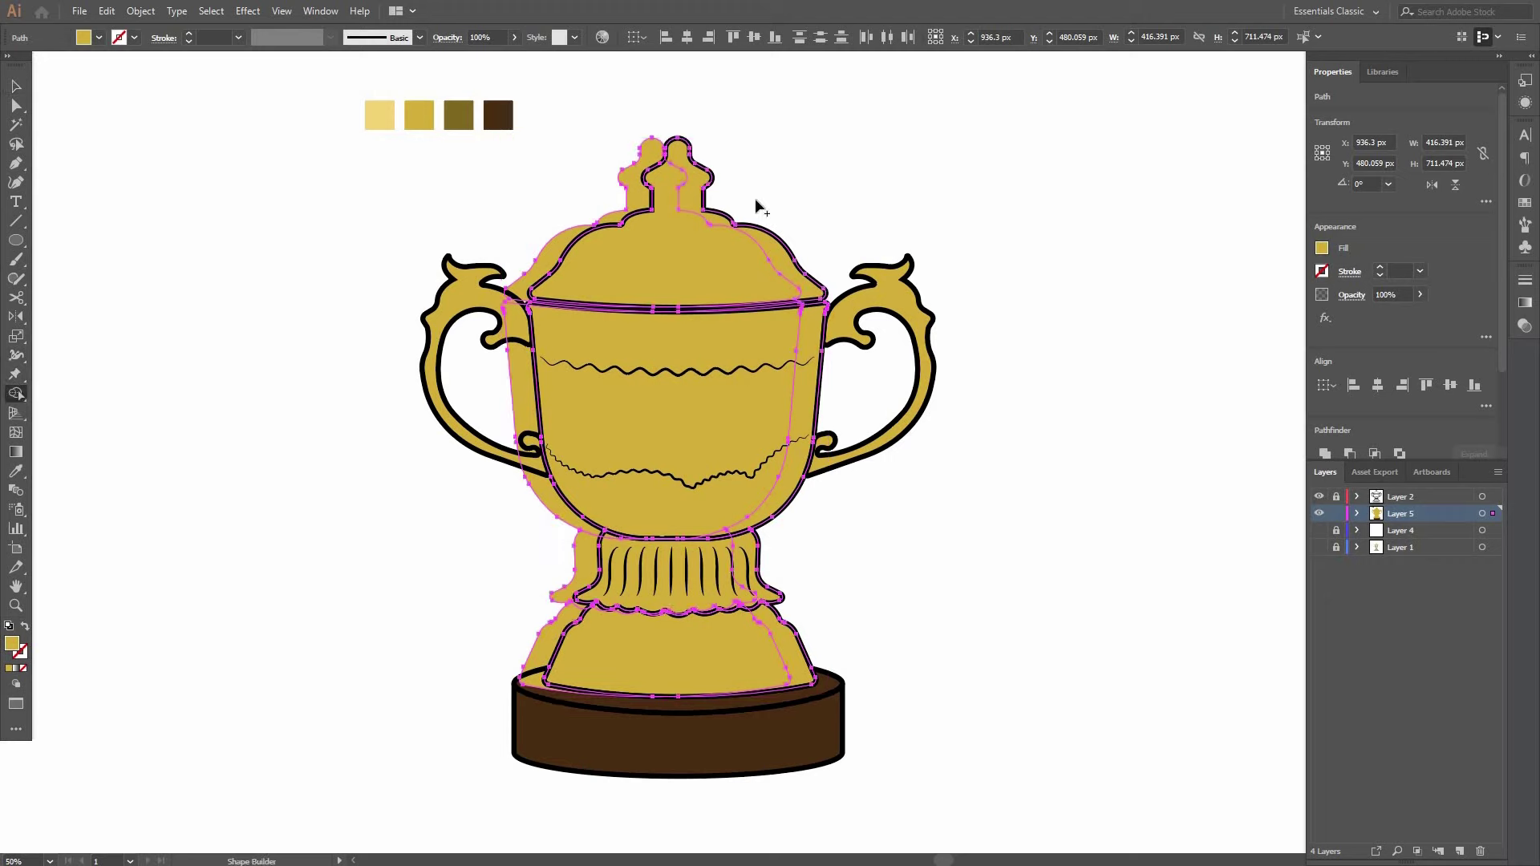
Split the overlapping lid, bowl, stem and foot shapes with the Shape Builder into separate slices along their right edges.
scroll(775, 234, up, 1)
click(771, 248)
scroll(778, 320, down, 3)
click(829, 364)
scroll(818, 385, down, 5)
click(740, 518)
click(792, 627)
scroll(587, 418, down, 1)
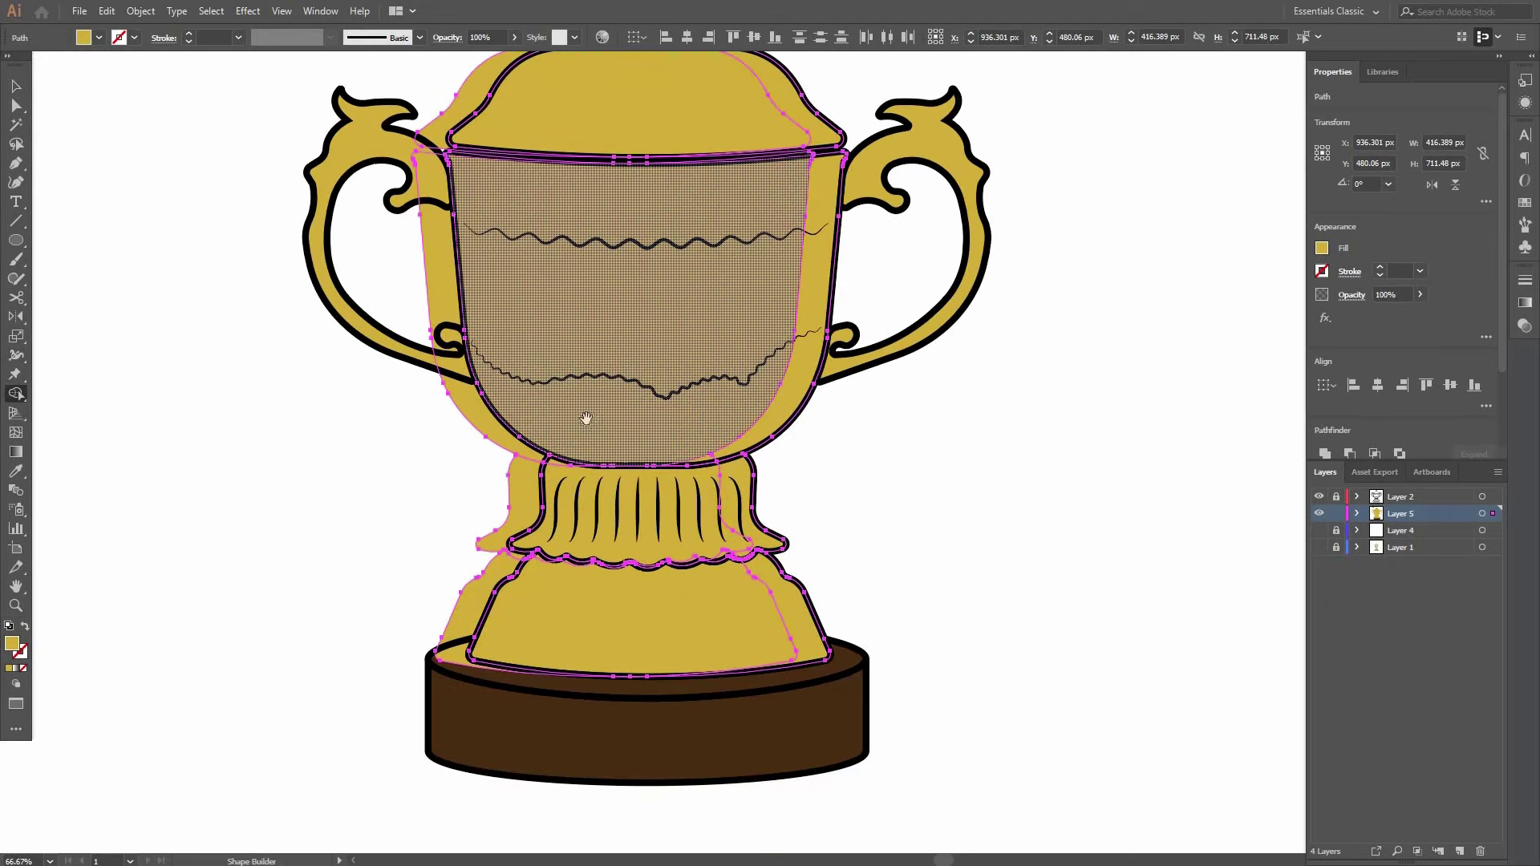
Delete the leftover offset pieces of the lid, bowl, stem and foot copies outside the outlines.
drag(586, 418, 650, 439)
key(v)
click(966, 474)
scroll(965, 474, down, 1)
click(672, 558)
shift+click(677, 504)
shift+click(630, 409)
shift+click(641, 218)
key(Delete)
Fill the right-edge slices of the lid, bowl, stem and foot with the dark olive swatch as shadows.
scroll(866, 211, up, 1)
click(866, 233)
shift+click(889, 471)
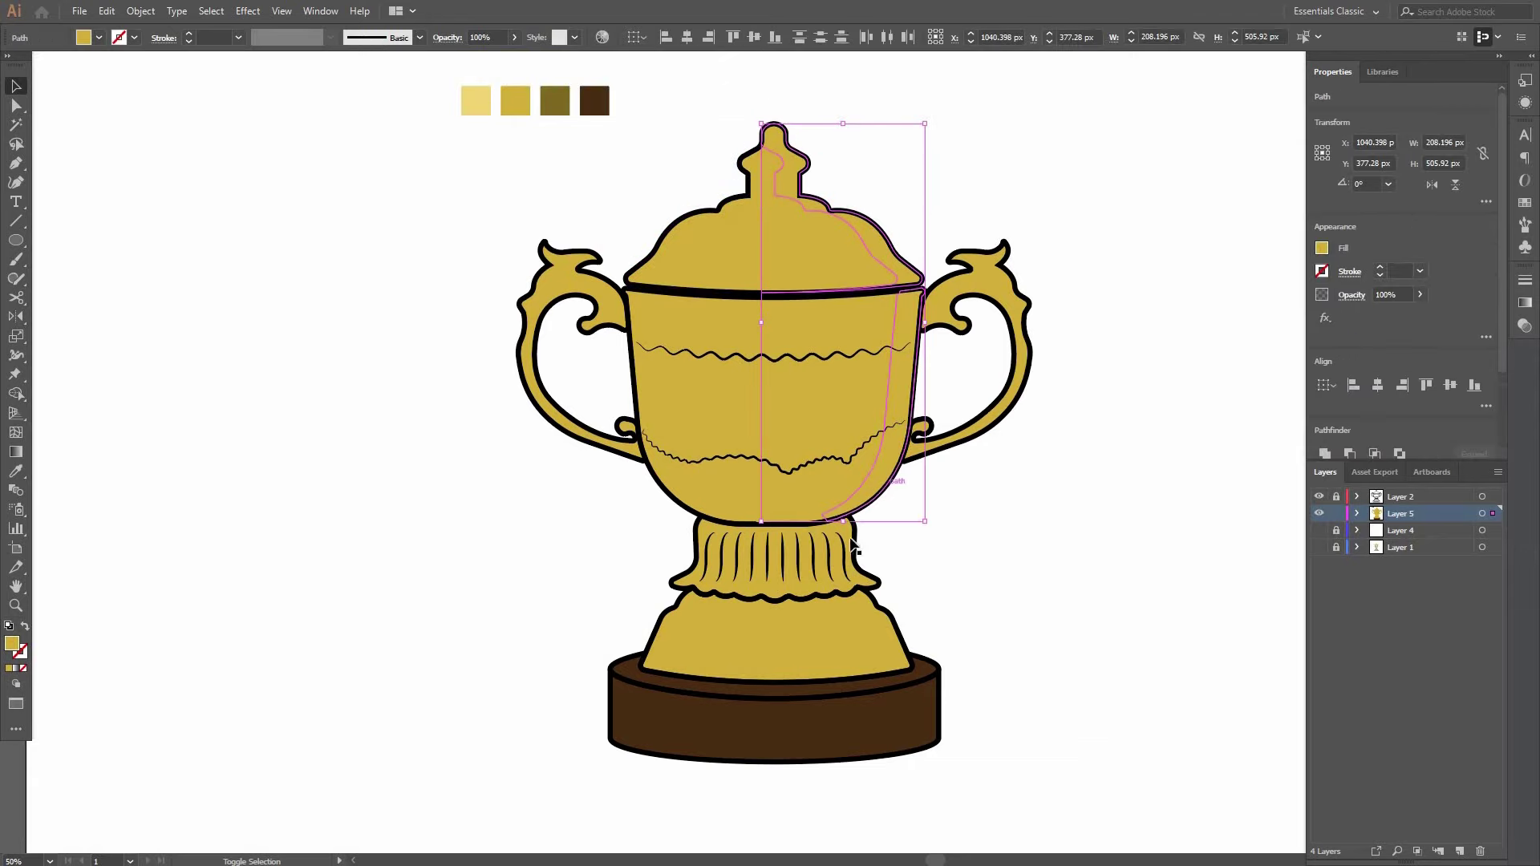
click(566, 107)
key(v)
key(ctrl+shift+a)
scroll(828, 443, right, 2)
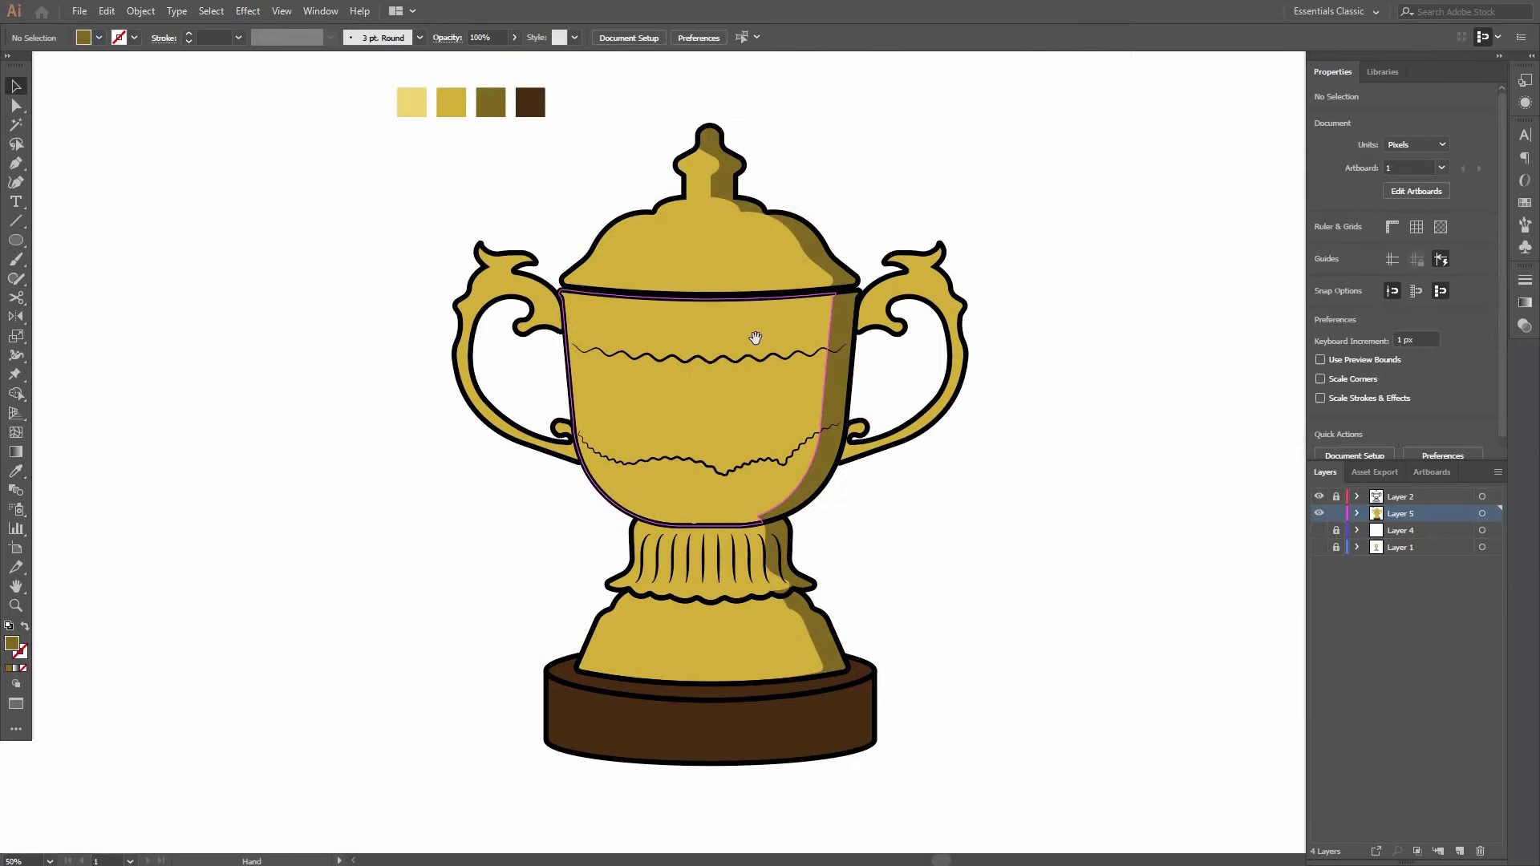
Make a copy of the bowl's shadow slice and flip it horizontally.
key(a)
click(843, 432)
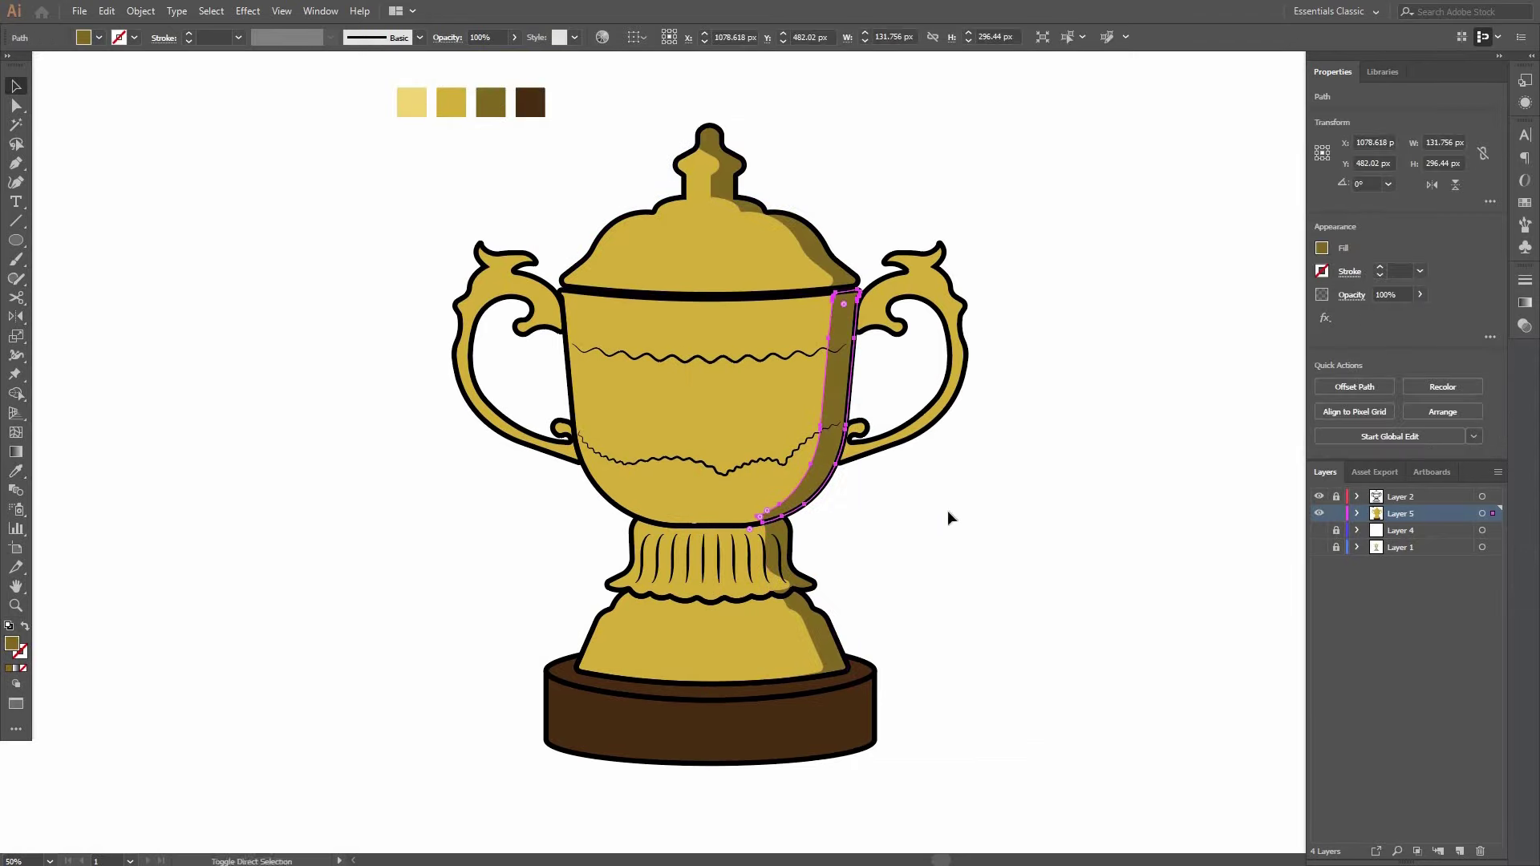
click(1431, 185)
key(ctrl+shift+a)
scroll(712, 441, up, 1)
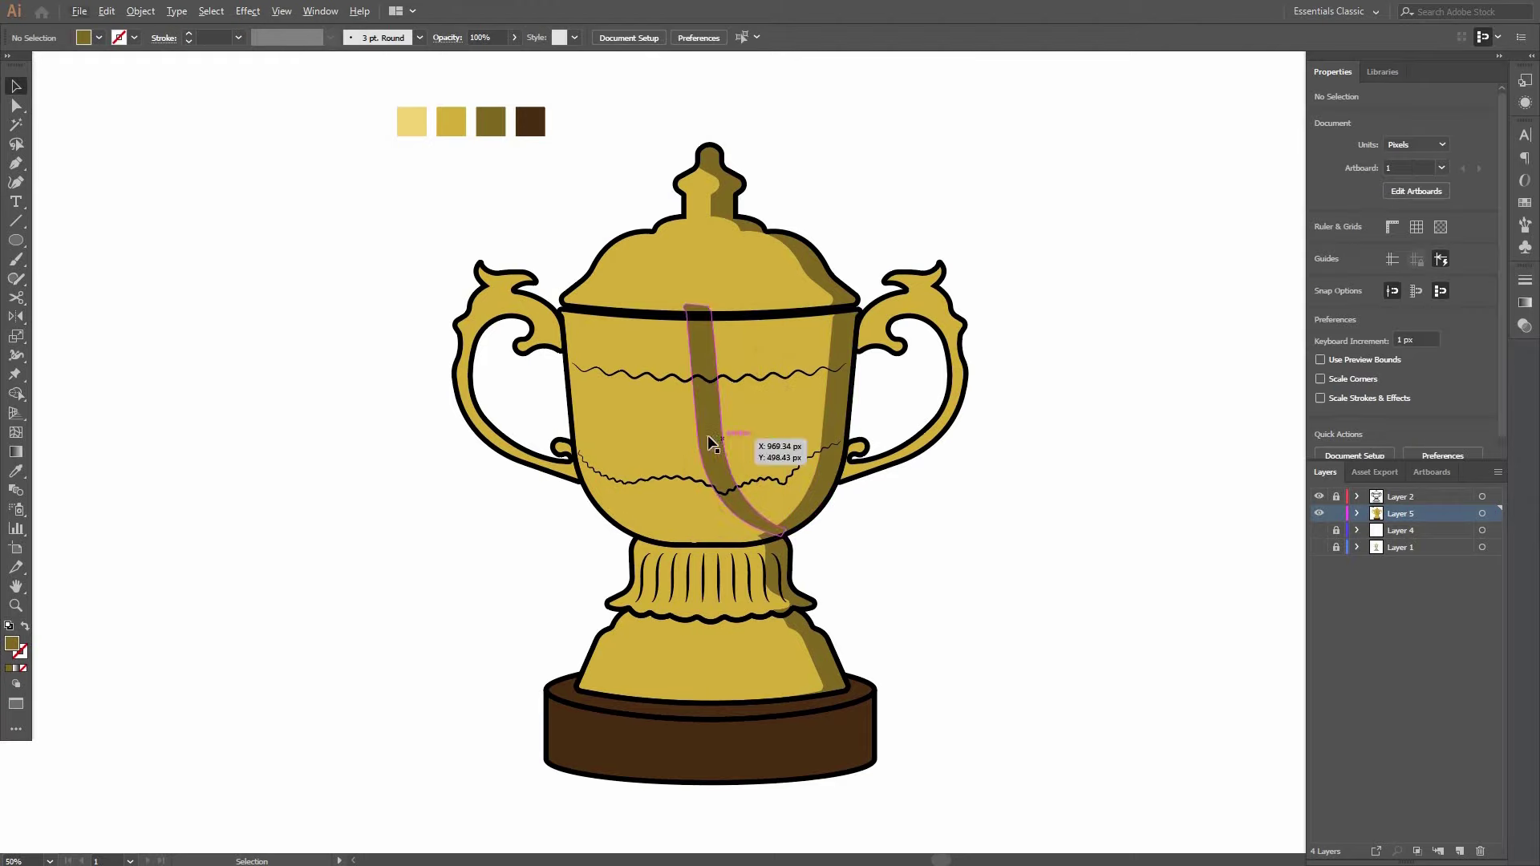
Place the flipped slice near the bowl's left edge and stretch it to about 303 px tall.
drag(605, 438, 604, 438)
scroll(634, 520, up, 4)
scroll(642, 535, down, 2)
drag(652, 575, 658, 592)
scroll(657, 592, up, 1)
scroll(466, 546, down, 4)
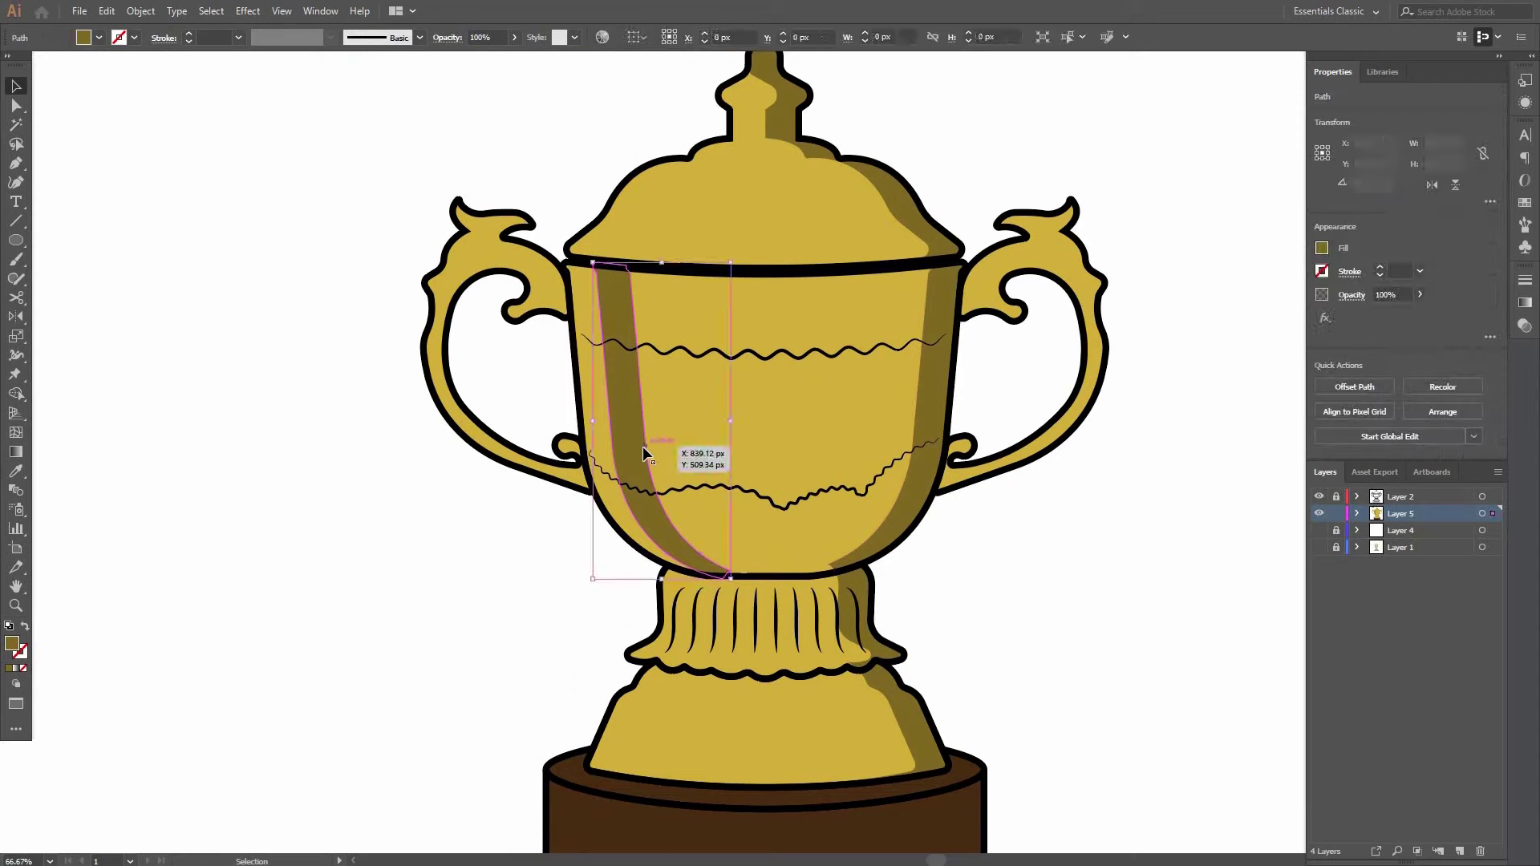
Fill the slice at the bowl's left side with the light yellow swatch as a highlight.
key(i)
click(378, 142)
key(v)
key(ctrl+shift+a)
scroll(567, 385, down, 3)
scroll(911, 440, up, 1)
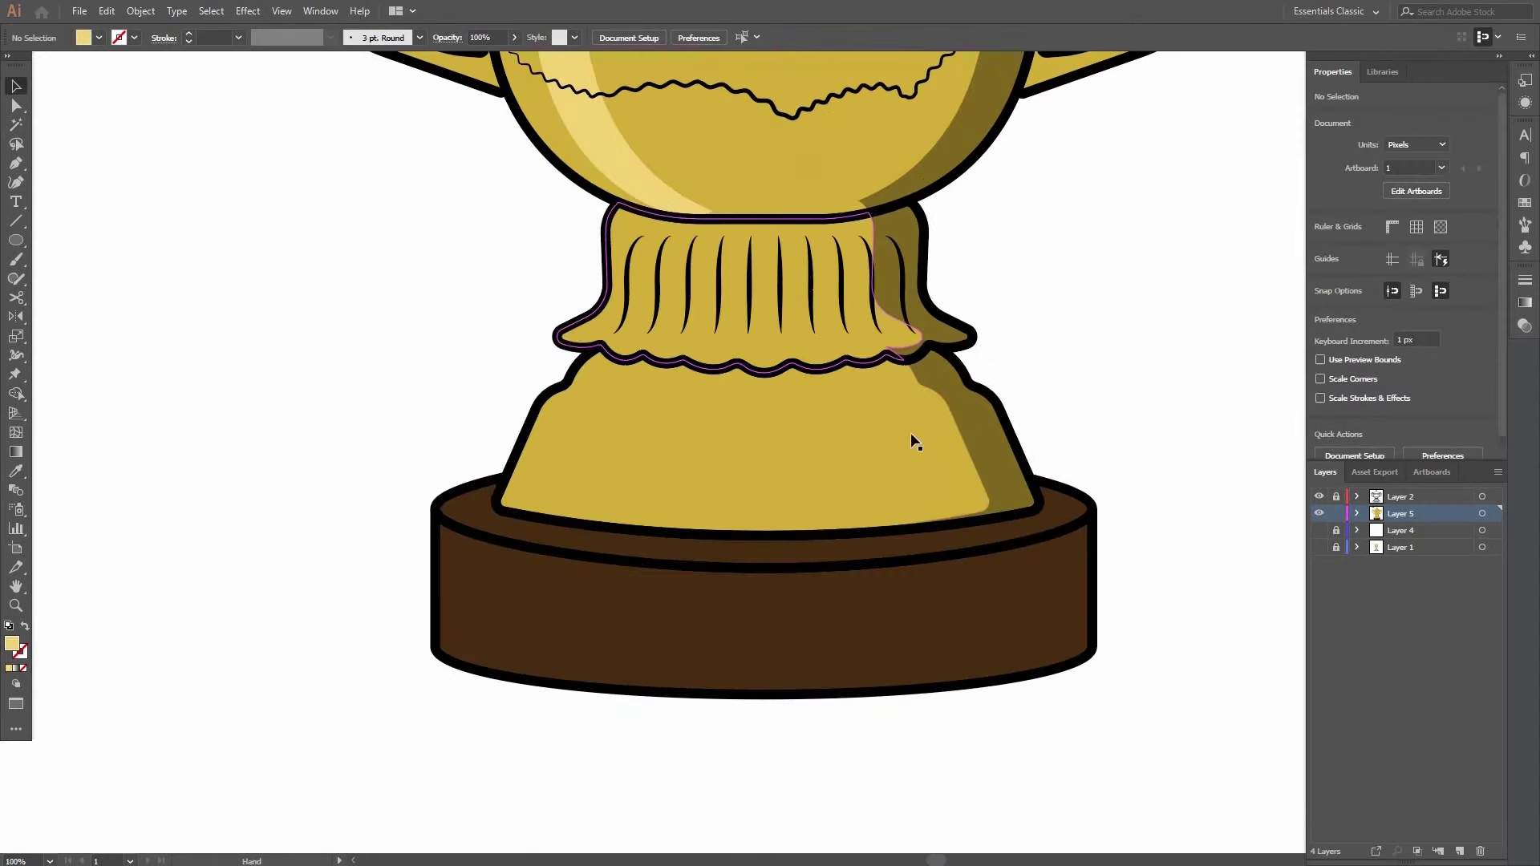
Make a horizontally flipped copy of the foot's shadow slice and move it towards the foot's left edge.
click(980, 439)
drag(984, 439, 691, 451)
key(ctrl+shift+a)
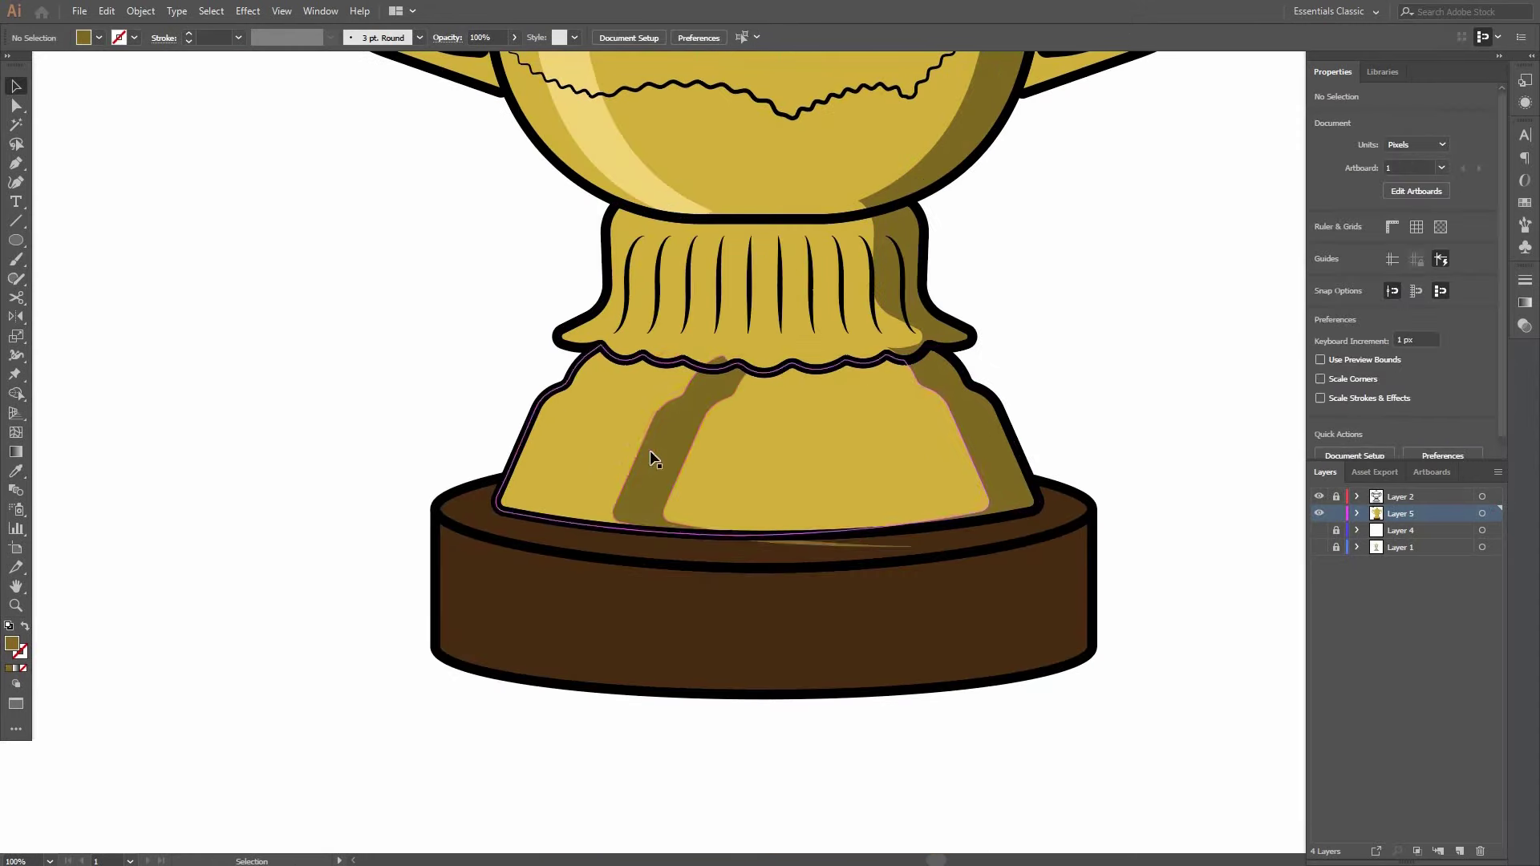
mouse_move(560, 449)
mouse_down()
mouse_move(543, 447)
mouse_move(570, 455)
mouse_up()
Scale the flipped foot slice to about 158 by 100 px and fit it inside the foot's left edge.
key(ctrl+plus)
key(ctrl+shift+a)
drag(689, 316, 678, 336)
drag(621, 378, 639, 423)
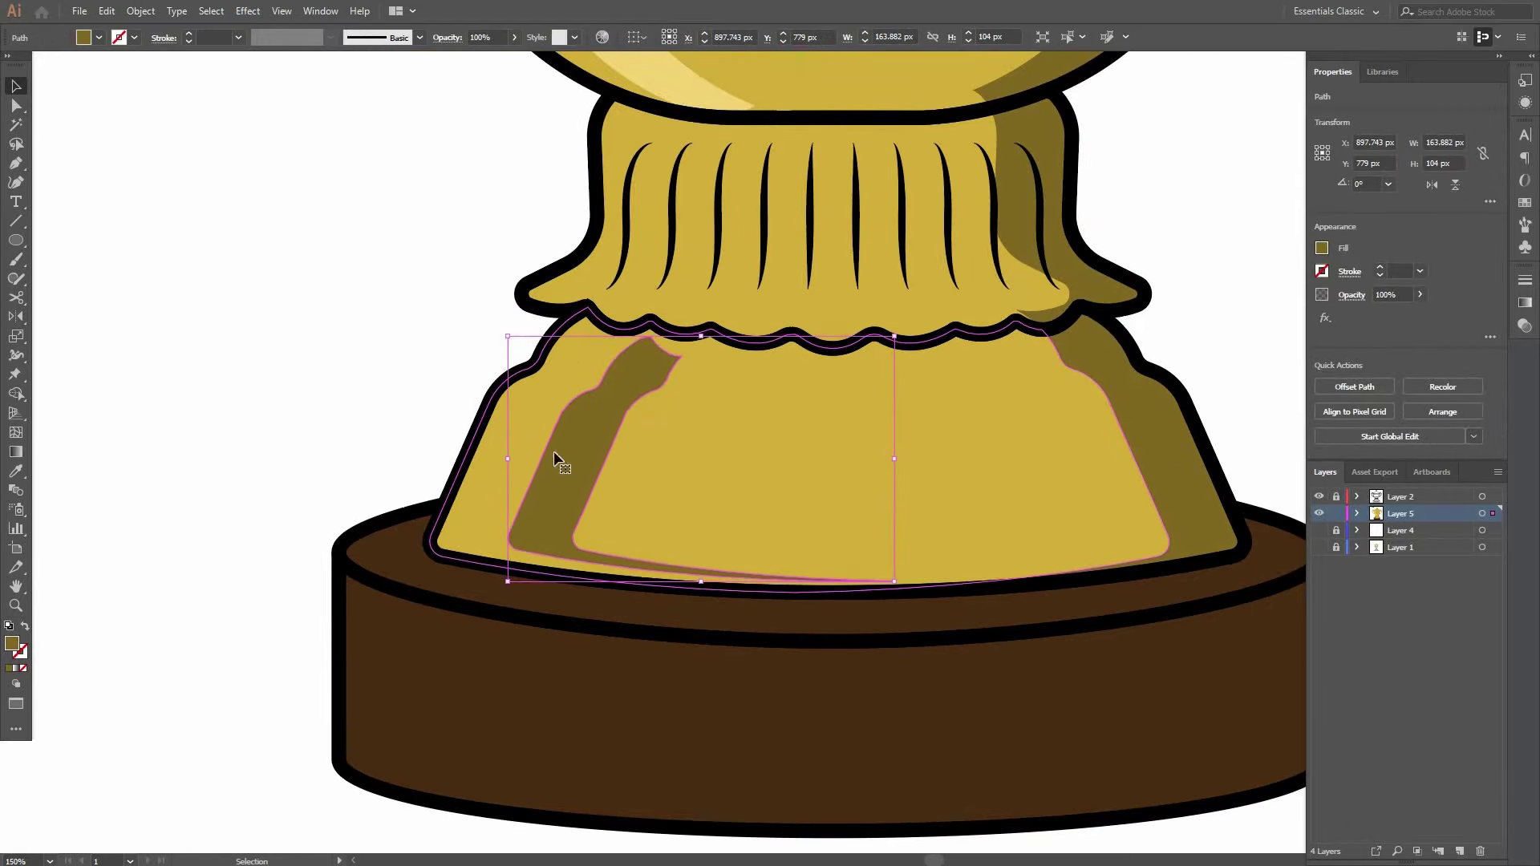
key(ctrl+shift+a)
key(ctrl+minus)
click(575, 438)
drag(768, 440, 760, 440)
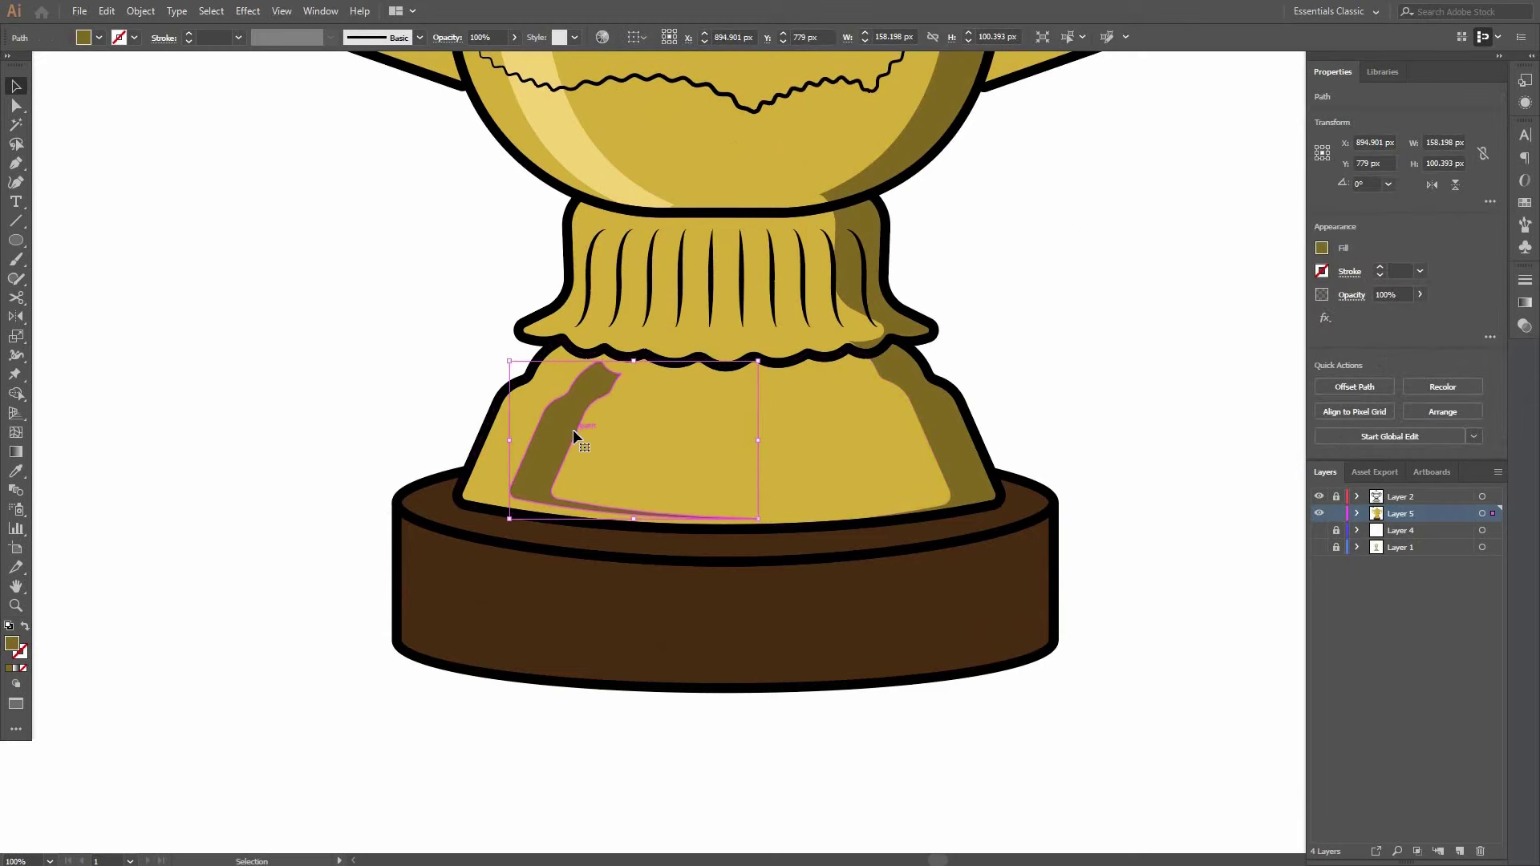
Fill the flipped foot slice with the light yellow swatch as a highlight.
key(i)
scroll(609, 393, up, 1)
click(539, 119)
key(ctrl+shift+a)
Copy and paste the stem's shadow slice, and flip the copy horizontally.
key(ctrl+plus)
key(v)
click(967, 354)
key(ctrl+c)
key(ctrl+v)
click(1432, 184)
Place the flipped stem slice inside the stem's left edge and scale it to about 50 by 77 px.
drag(777, 505, 598, 415)
drag(598, 414, 627, 480)
drag(693, 547, 654, 508)
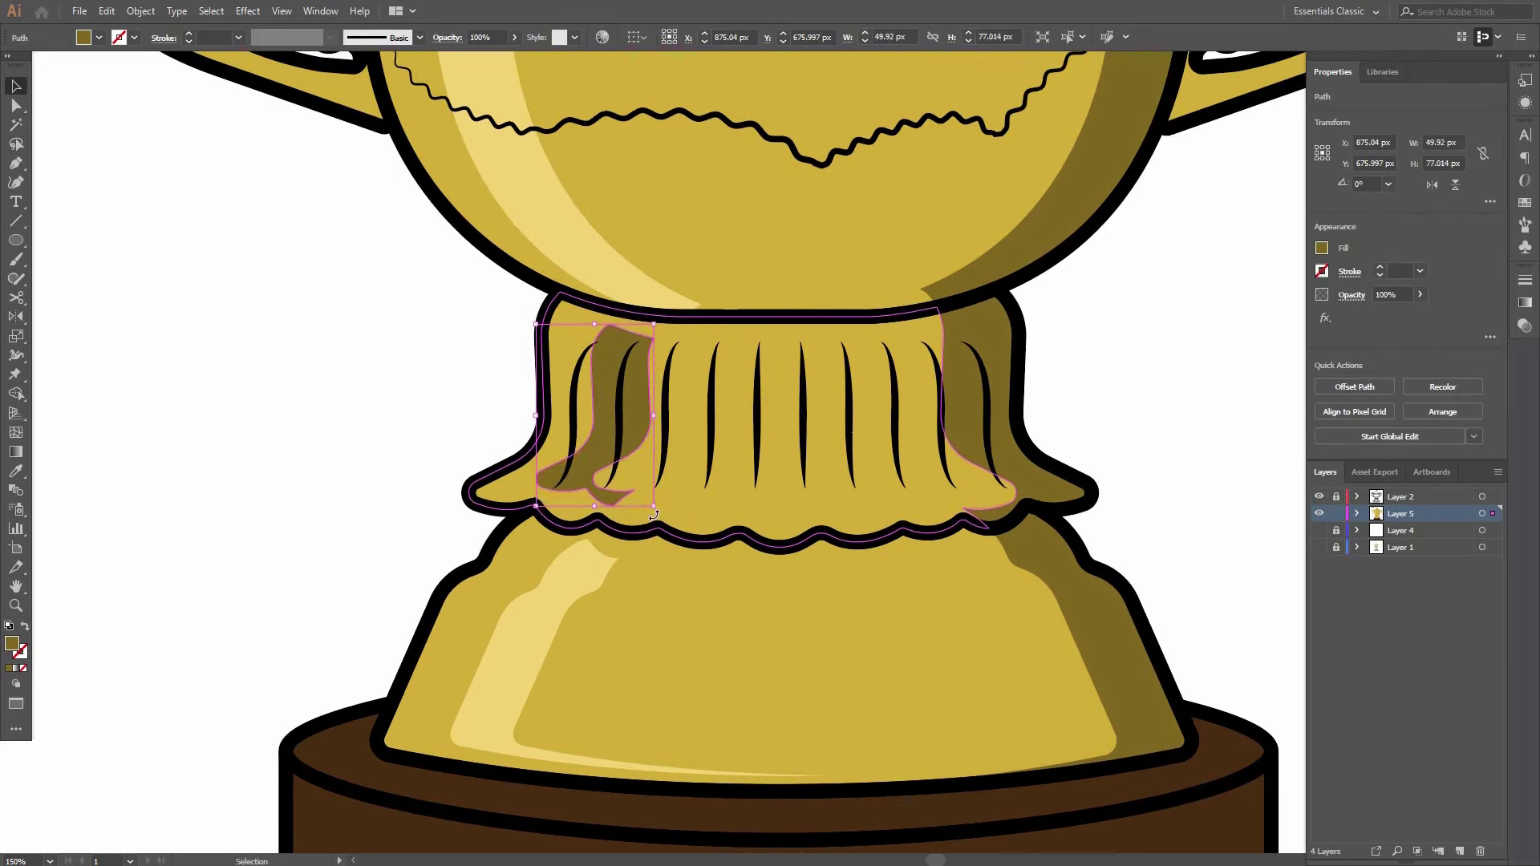
Fill the flipped stem slice with the light yellow highlight colour.
click(607, 251)
key(v)
click(454, 348)
key(ctrl+minus)
Round the corners at the lower tip of the bowl's highlight.
drag(601, 526, 581, 632)
key(ctrl+plus)
key(ctrl+plus)
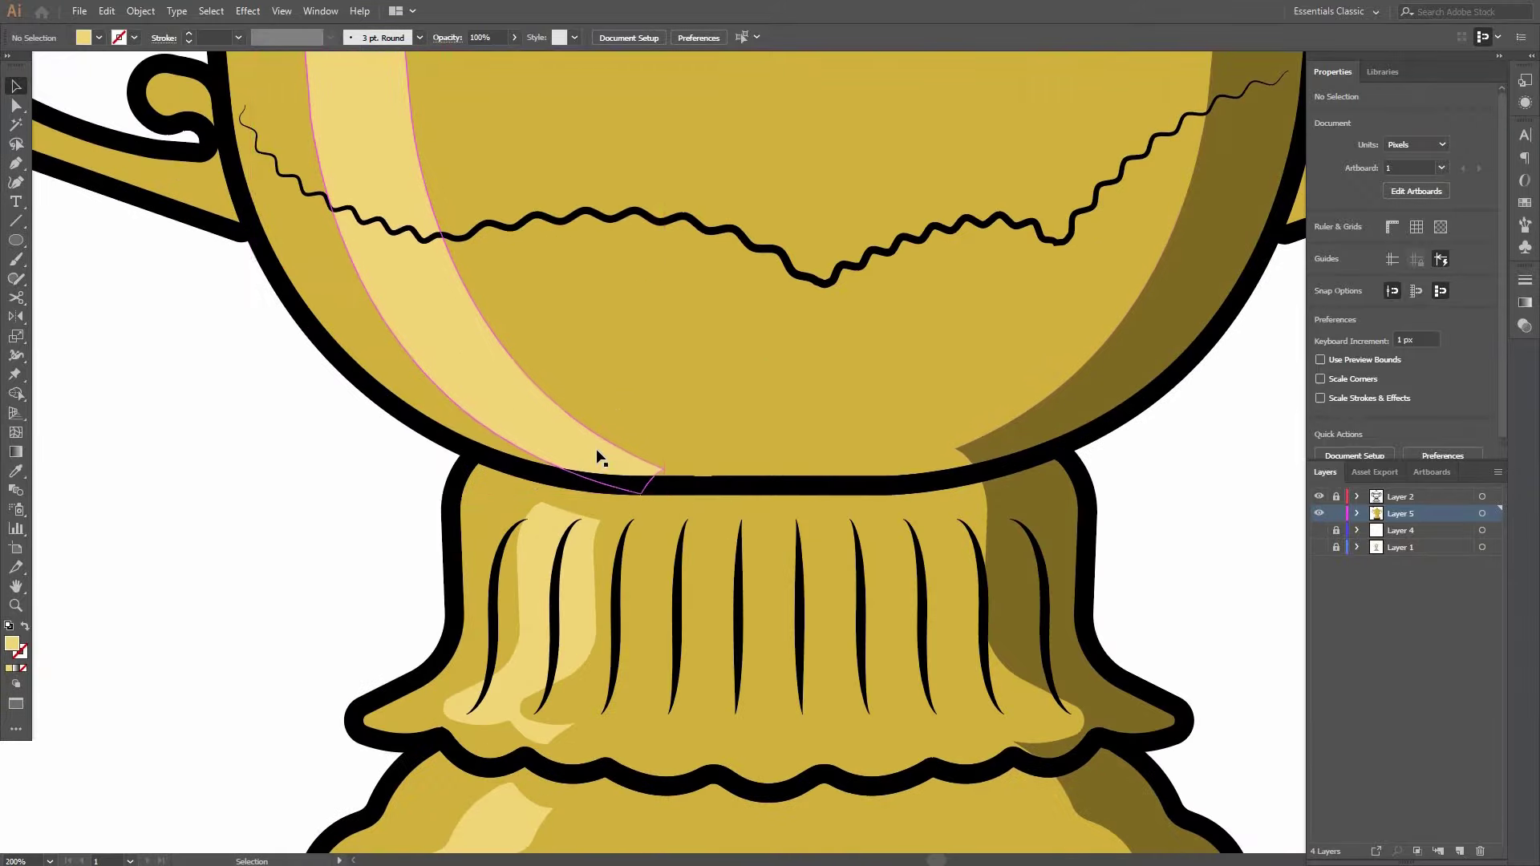
click(599, 455)
scroll(608, 438, down, 1)
key(a)
key(ctrl+plus)
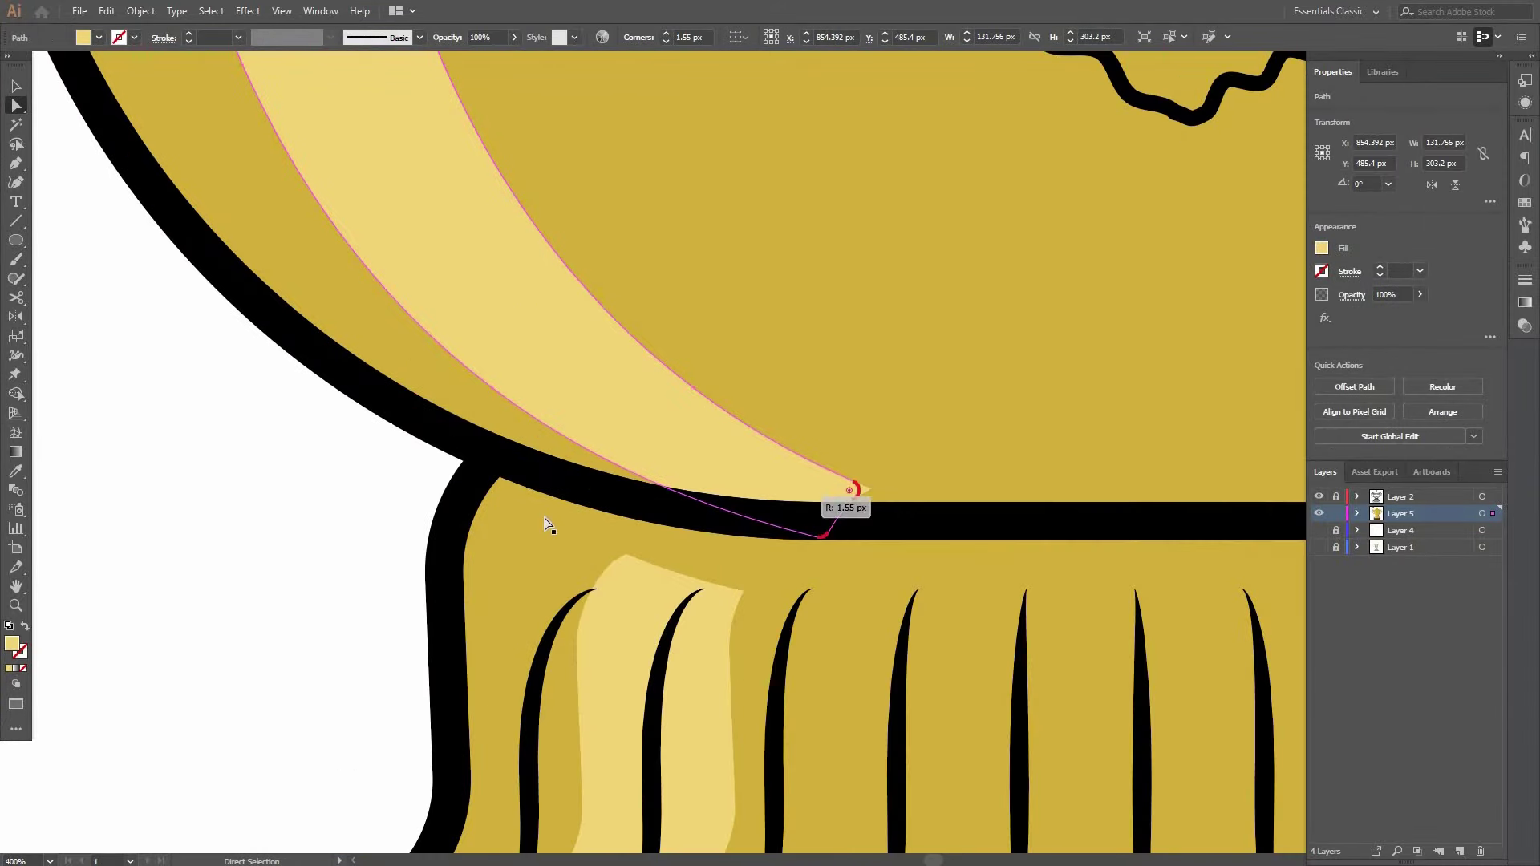
click(385, 525)
Round the sharp corners of the stem and foot highlights.
scroll(481, 522, down, 3)
scroll(468, 522, up, 2)
click(642, 402)
drag(638, 299, 642, 329)
click(291, 358)
key(ctrl+minus)
drag(539, 653, 576, 377)
key(ctrl+plus)
click(626, 337)
click(360, 314)
Copy and paste the lid's shadow slice, and flip the copy horizontally.
scroll(526, 321, down, 1)
drag(526, 321, 642, 706)
scroll(633, 689, down, 3)
scroll(615, 289, up, 1)
key(v)
drag(711, 243, 546, 318)
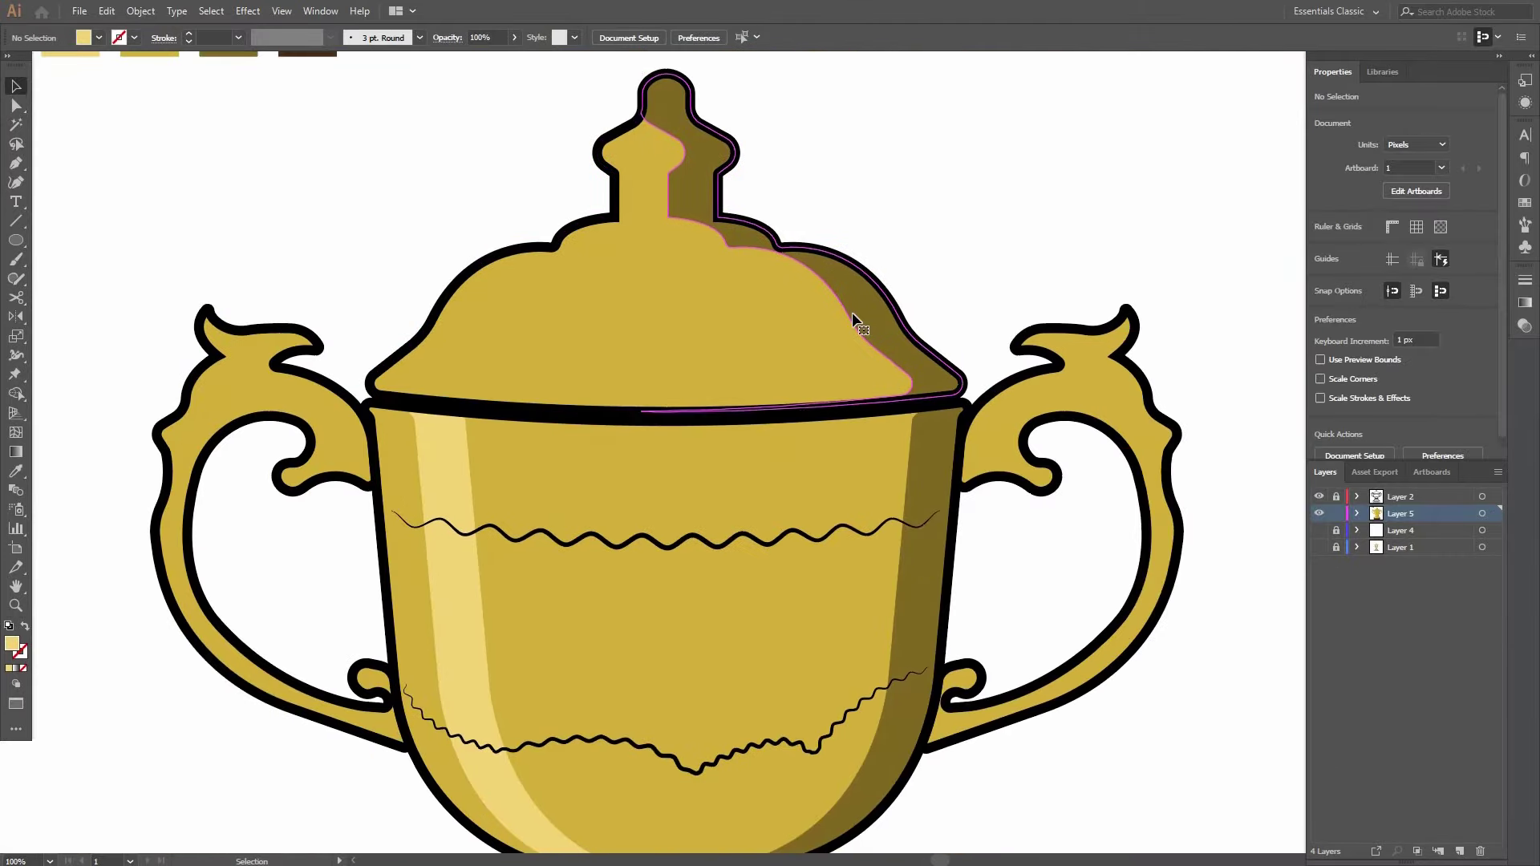
click(852, 312)
key(ctrl+c)
key(ctrl+v)
click(1432, 184)
drag(831, 377, 946, 539)
drag(942, 267, 653, 189)
Delete the knob portion of the flipped lid slice, keeping only the dome part.
key(a)
scroll(490, 212, up, 1)
drag(771, 328, 770, 330)
key(Delete)
Move the flipped dome slice onto the lid's left side and fill it with the light gold highlight colour.
drag(697, 377, 607, 225)
key(v)
click(682, 277)
drag(367, 352, 643, 369)
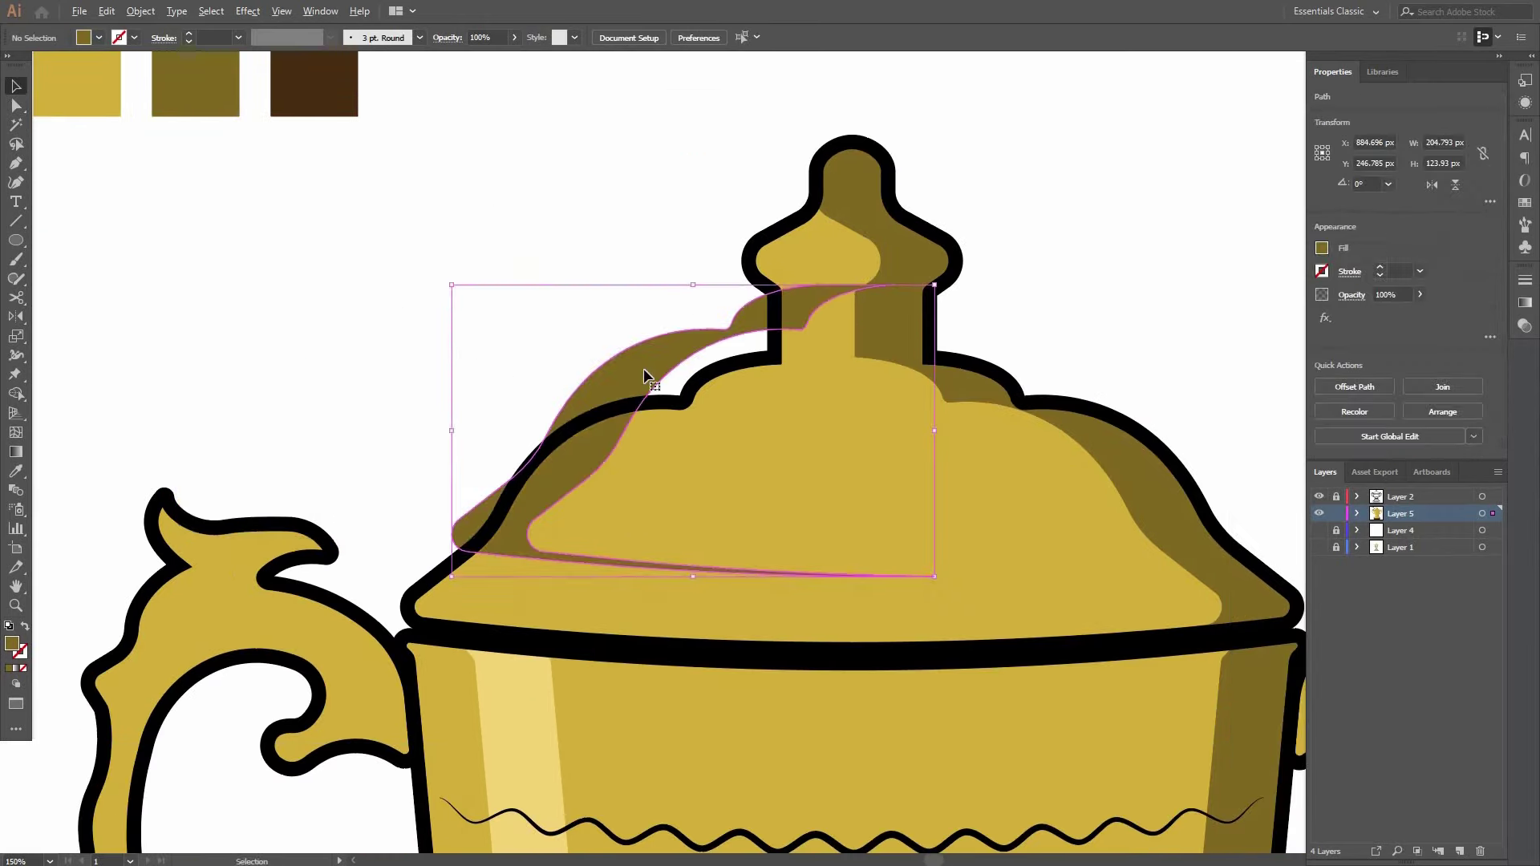
scroll(643, 368, down, 1)
key(i)
click(605, 545)
drag(646, 492, 592, 401)
Scale the lid highlight to about 159 × 96 px and nudge it into place inside the dome's left edge.
key(v)
drag(594, 308, 609, 356)
drag(632, 394, 624, 427)
drag(805, 506, 734, 463)
click(935, 290)
drag(582, 369, 607, 395)
key(Left)
key(Left)
key(Left)
key(Left)
key(Left)
key(Left)
key(Left)
key(Left)
key(Left)
key(Left)
key(Left)
key(Left)
key(Left)
key(Left)
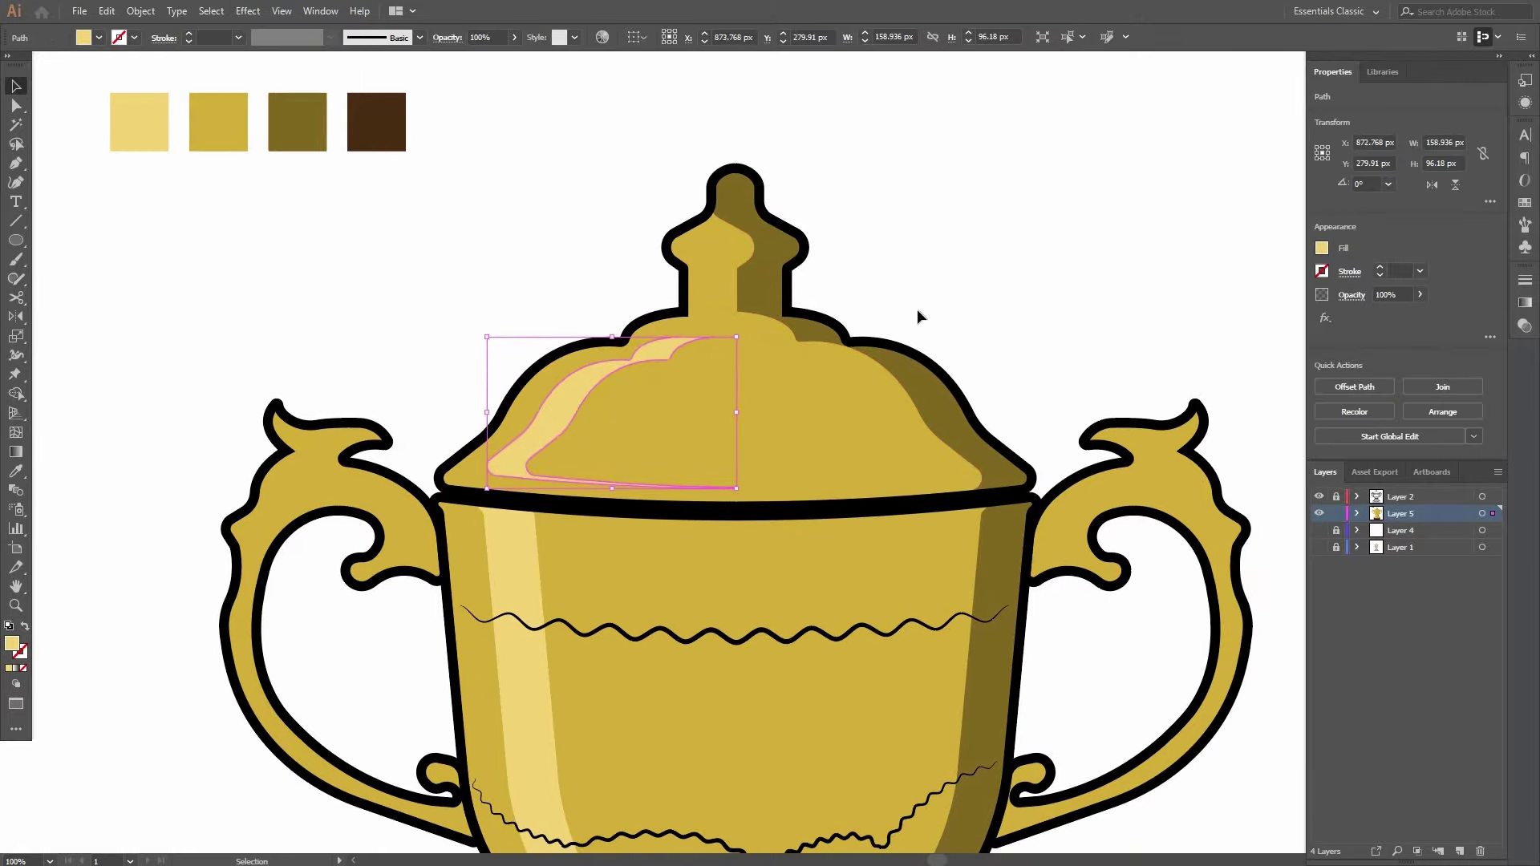
click(917, 310)
Fill the narrow strip along the left handle's outer edge with the light gold highlight colour.
scroll(917, 311, down, 1)
scroll(910, 320, down, 3)
scroll(446, 430, up, 1)
drag(489, 394, 416, 295)
scroll(403, 291, up, 2)
scroll(333, 337, down, 1)
scroll(335, 375, down, 1)
click(489, 369)
click(437, 353)
click(412, 402)
double_click(398, 385)
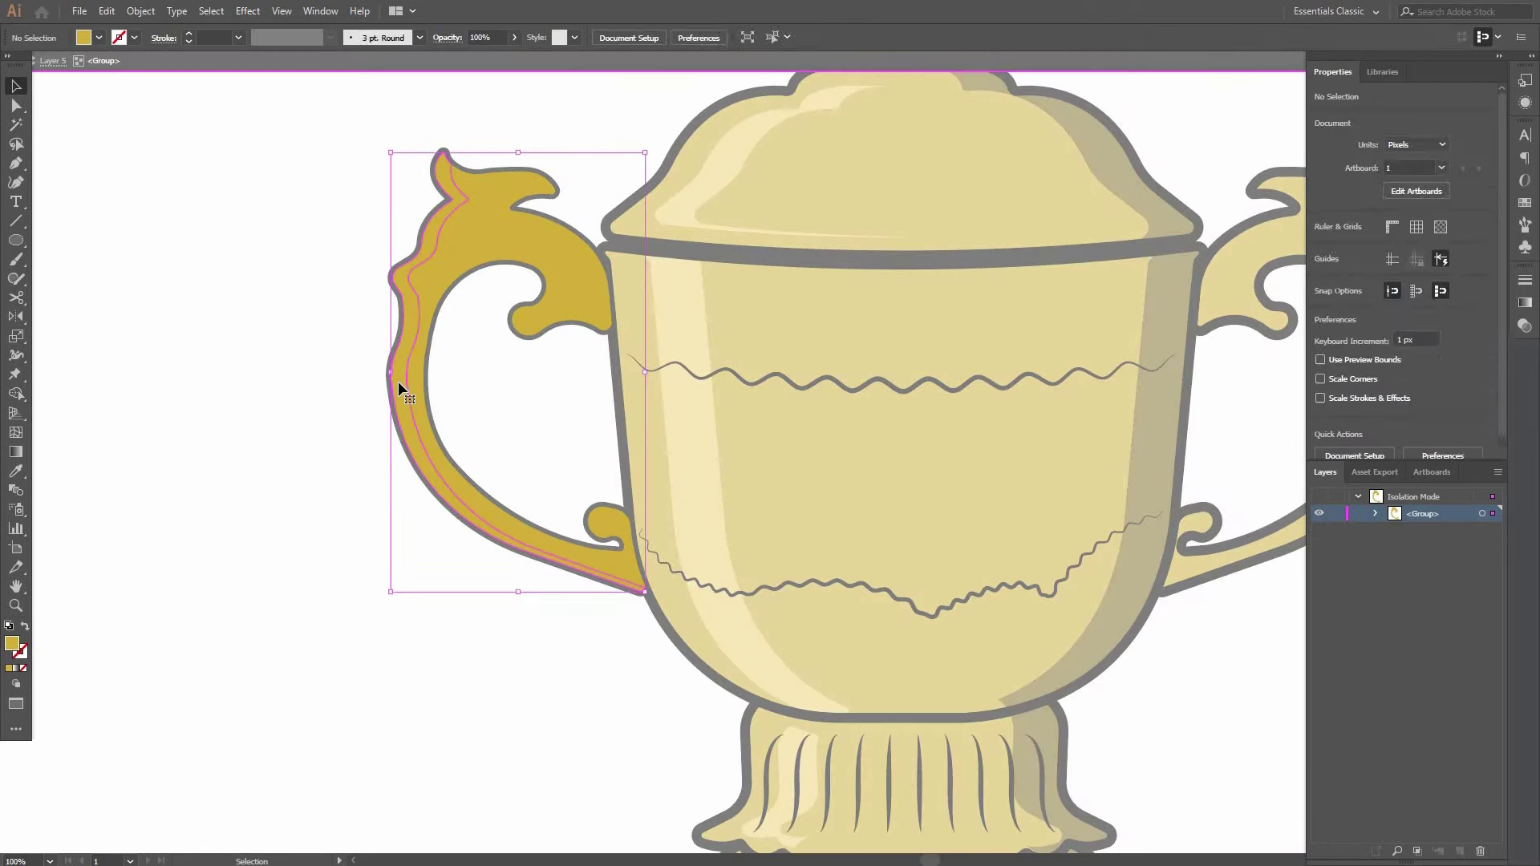
double_click(372, 359)
scroll(329, 479, down, 1)
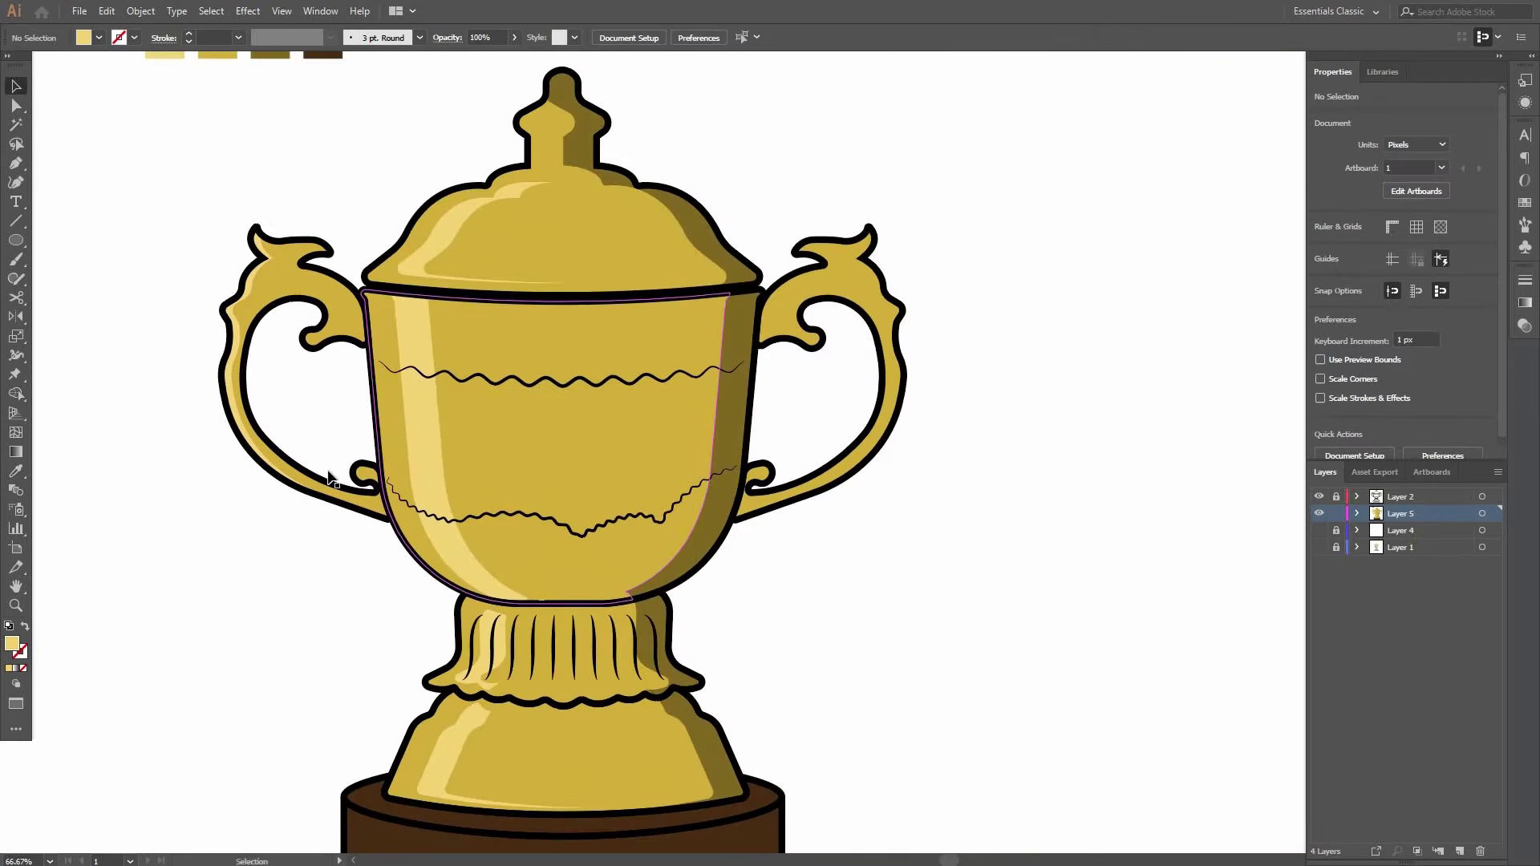
Overlap the right handle with a copy offset slightly to the right, and trim the copy's outer and upper scroll overhang with Shape Builder.
scroll(680, 433, up, 2)
click(796, 363)
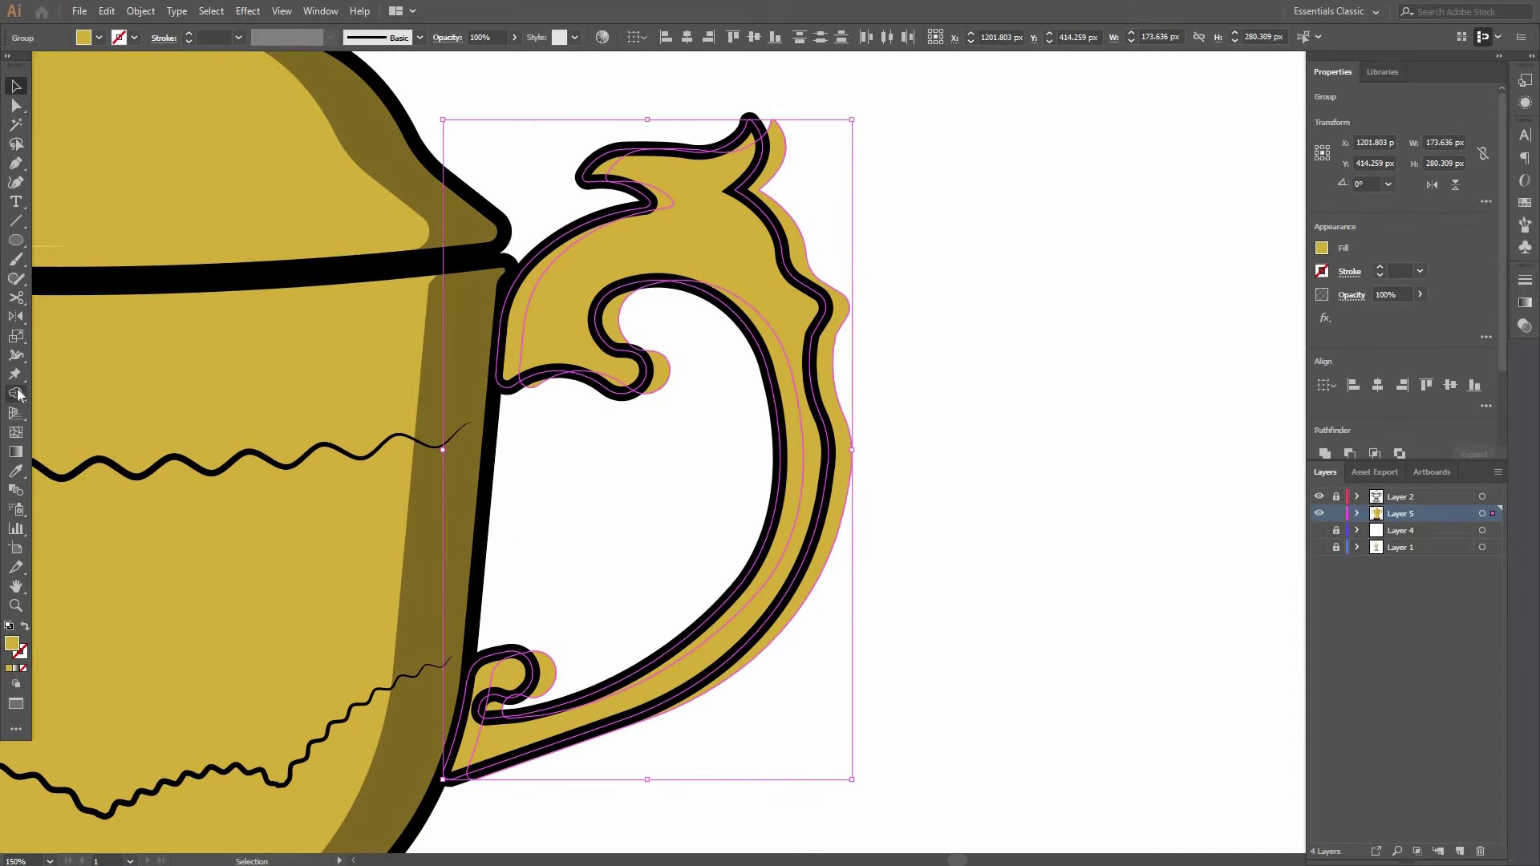
click(16, 393)
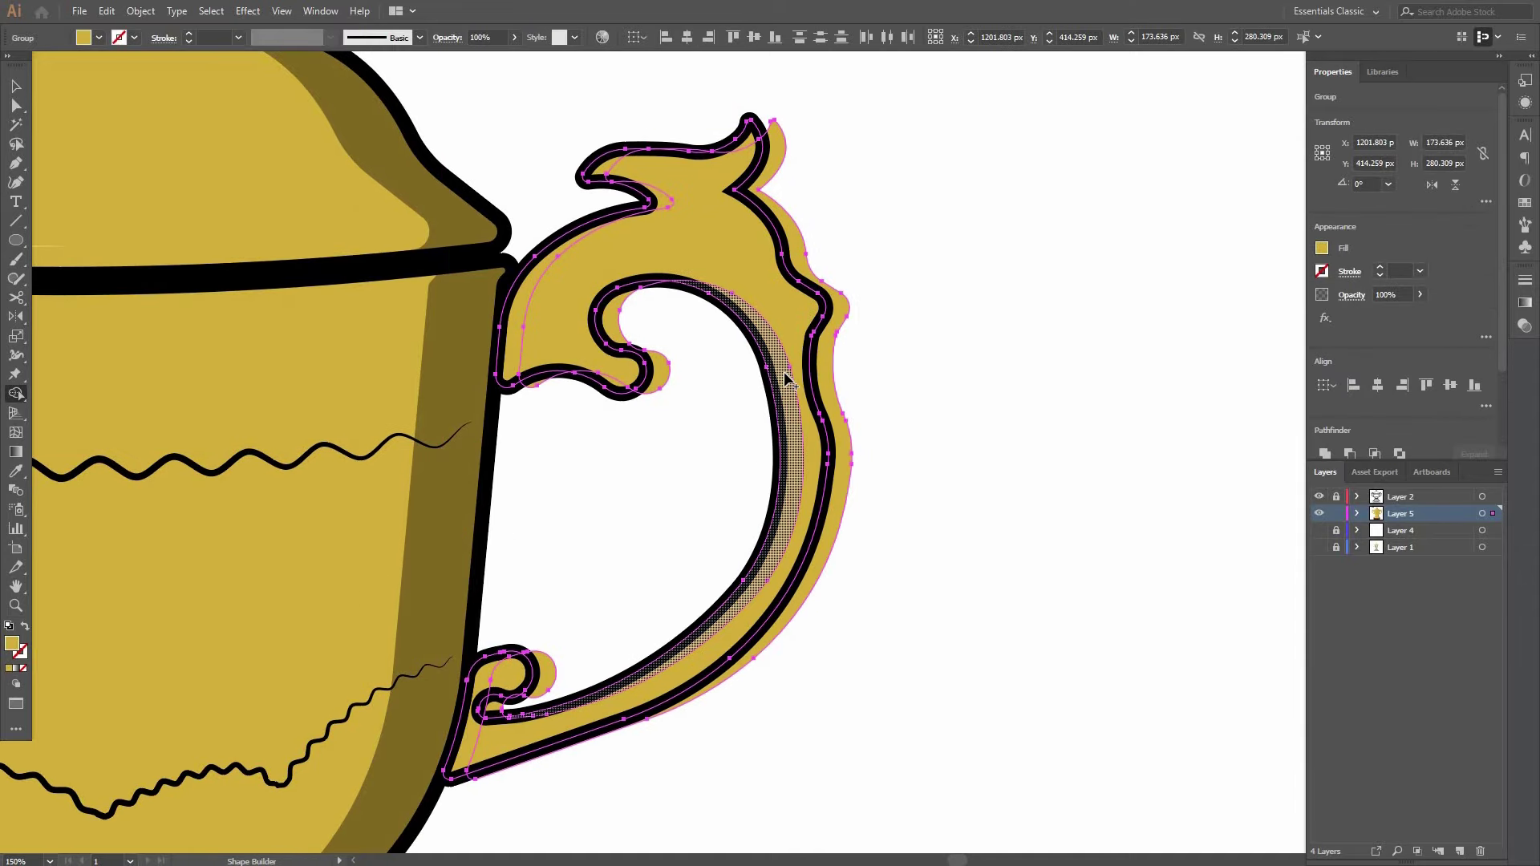
scroll(641, 197, up, 1)
scroll(583, 168, down, 3)
scroll(763, 550, left, 2)
scroll(721, 412, down, 2)
scroll(866, 255, up, 2)
alt+click(858, 260)
alt+click(682, 345)
Remove the copy's leftover overhang around the right handle's lower scroll with Shape Builder.
scroll(741, 604, down, 1)
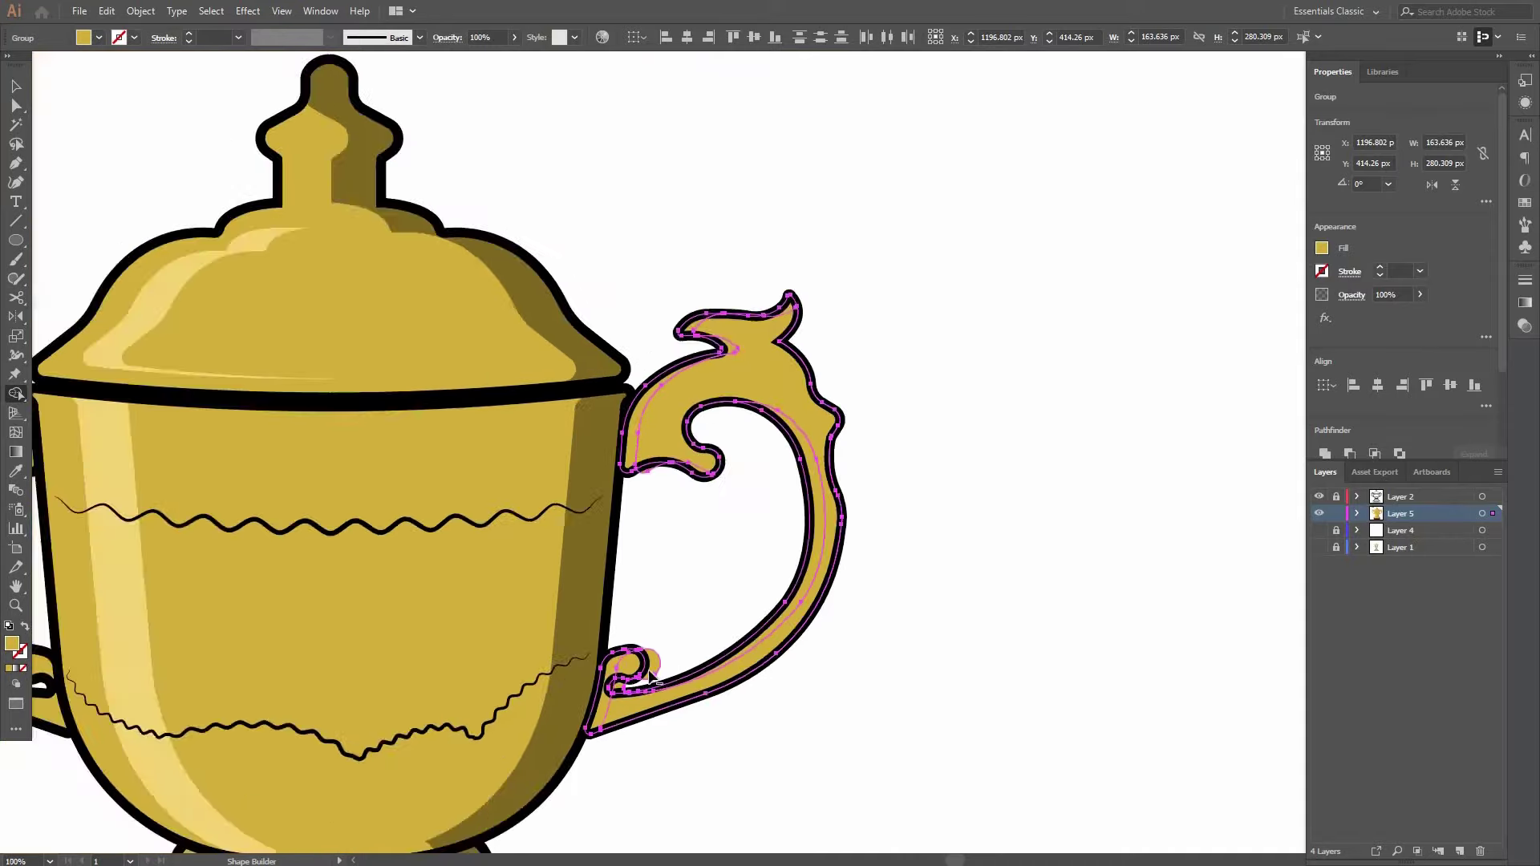
scroll(656, 677, up, 3)
alt+click(657, 659)
alt+click(560, 721)
scroll(652, 635, down, 3)
scroll(777, 273, up, 1)
drag(702, 447, 819, 338)
key(v)
click(744, 450)
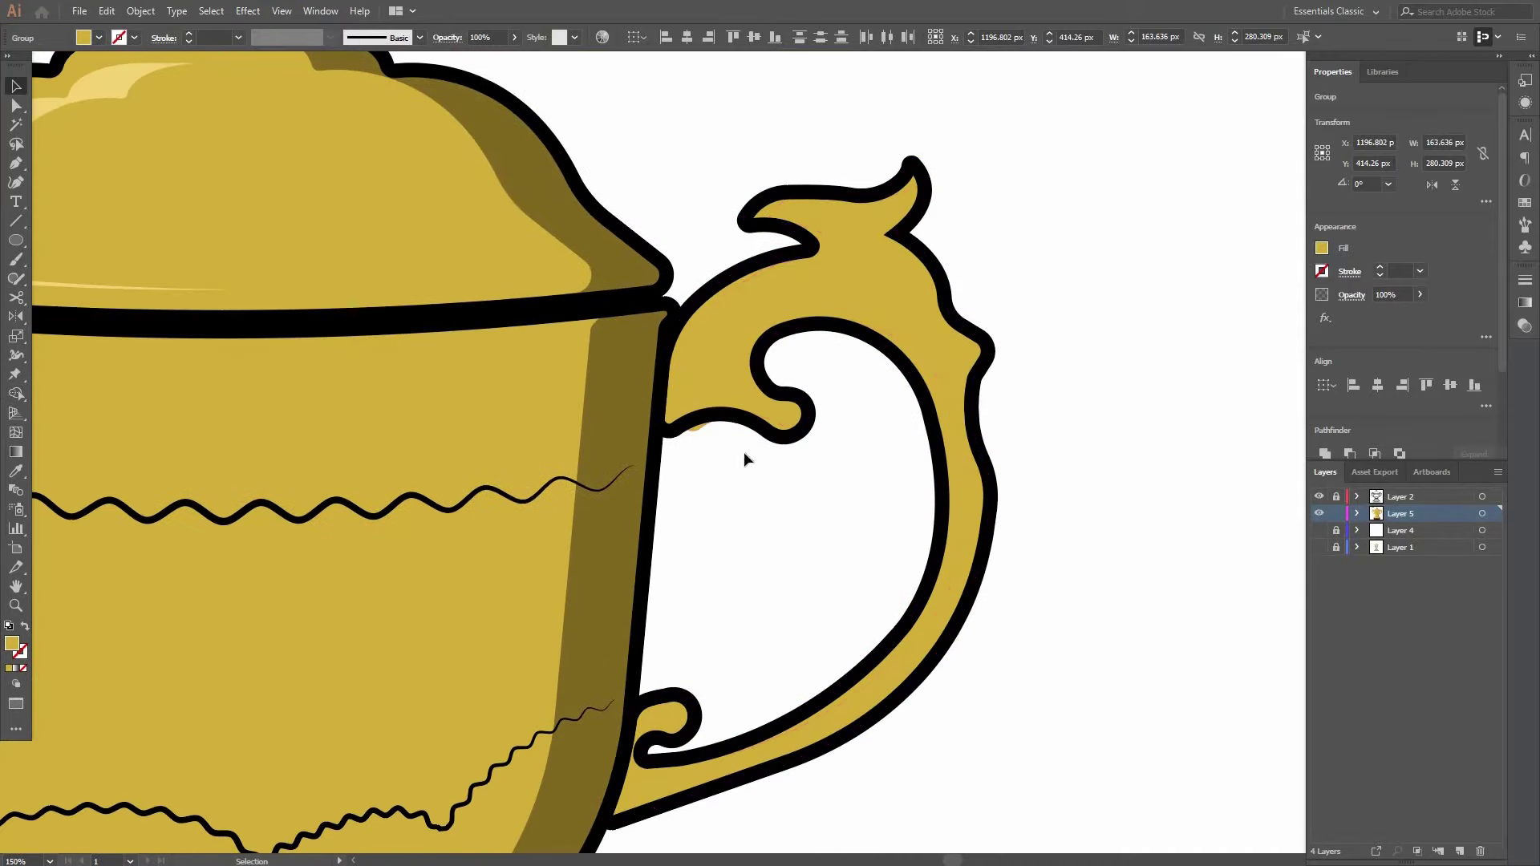
Fill the strip along the right handle's inner edge with the light gold sampled from the bowl's highlight.
double_click(928, 381)
scroll(928, 378, down, 1)
key(i)
click(256, 347)
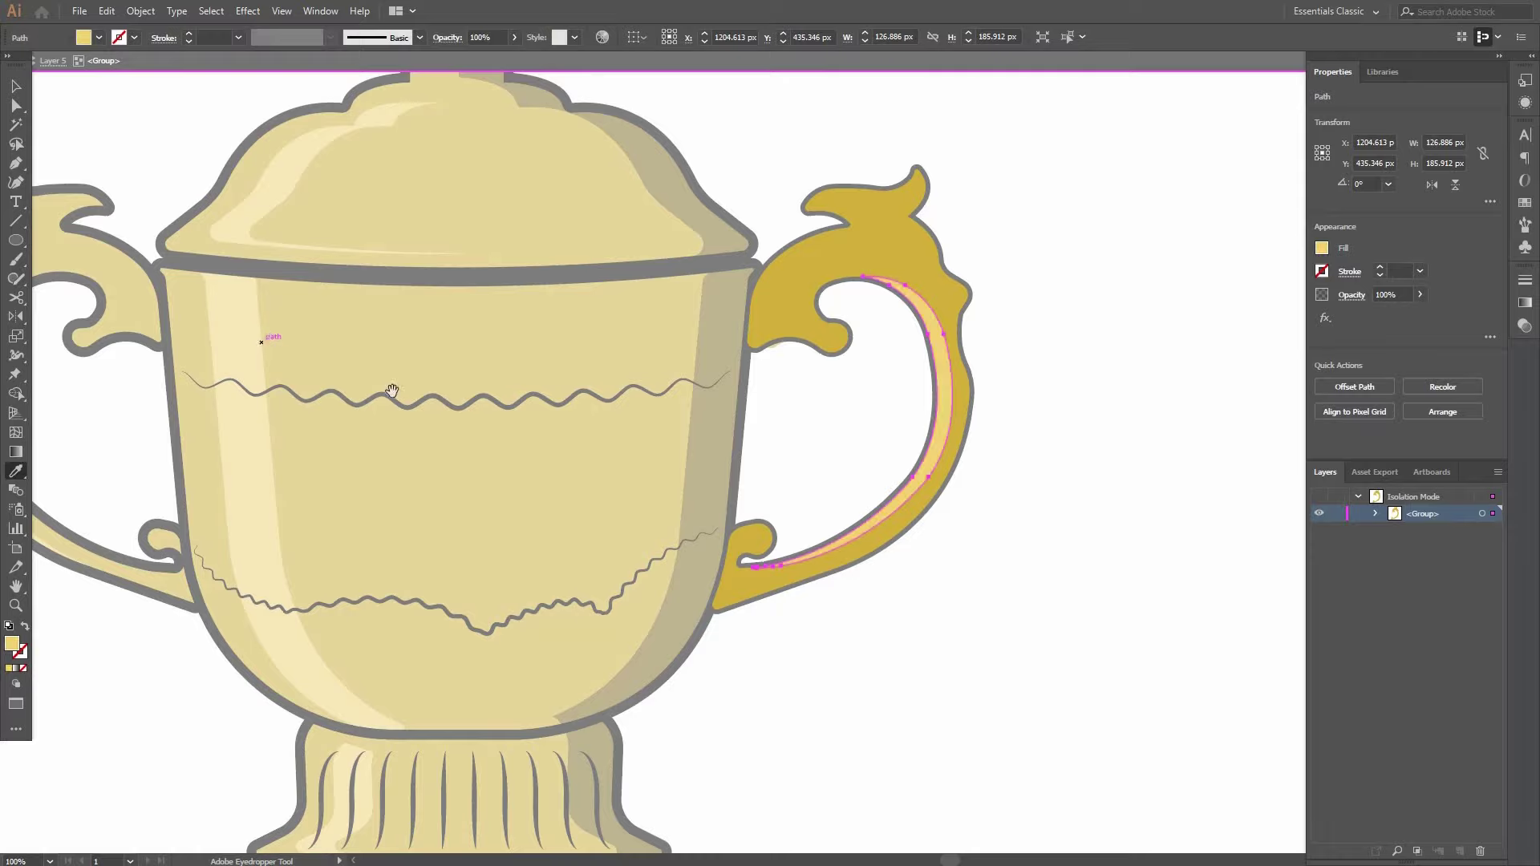
drag(394, 395, 641, 388)
key(v)
double_click(995, 176)
Recolour a remaining slice inside the right handle's group by sampling the base gold.
drag(995, 175, 880, 263)
click(976, 285)
scroll(976, 286, up, 1)
double_click(908, 281)
key(i)
click(1092, 454)
click(1090, 223)
scroll(1087, 228, down, 1)
double_click(1049, 195)
scroll(1043, 208, down, 2)
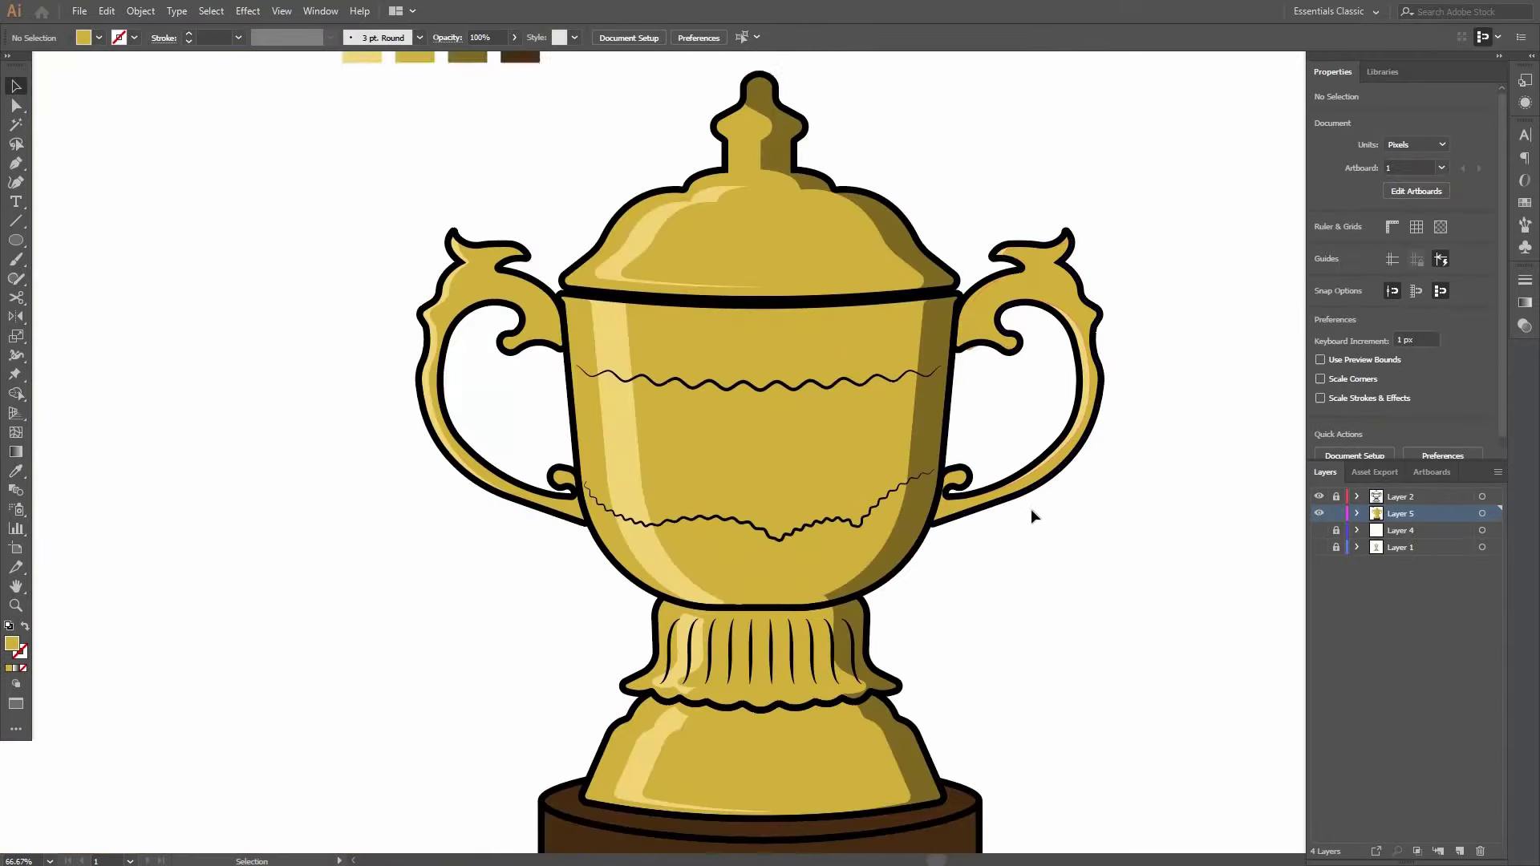
scroll(1032, 508, up, 2)
click(842, 487)
scroll(842, 482, down, 1)
click(927, 512)
scroll(811, 457, down, 2)
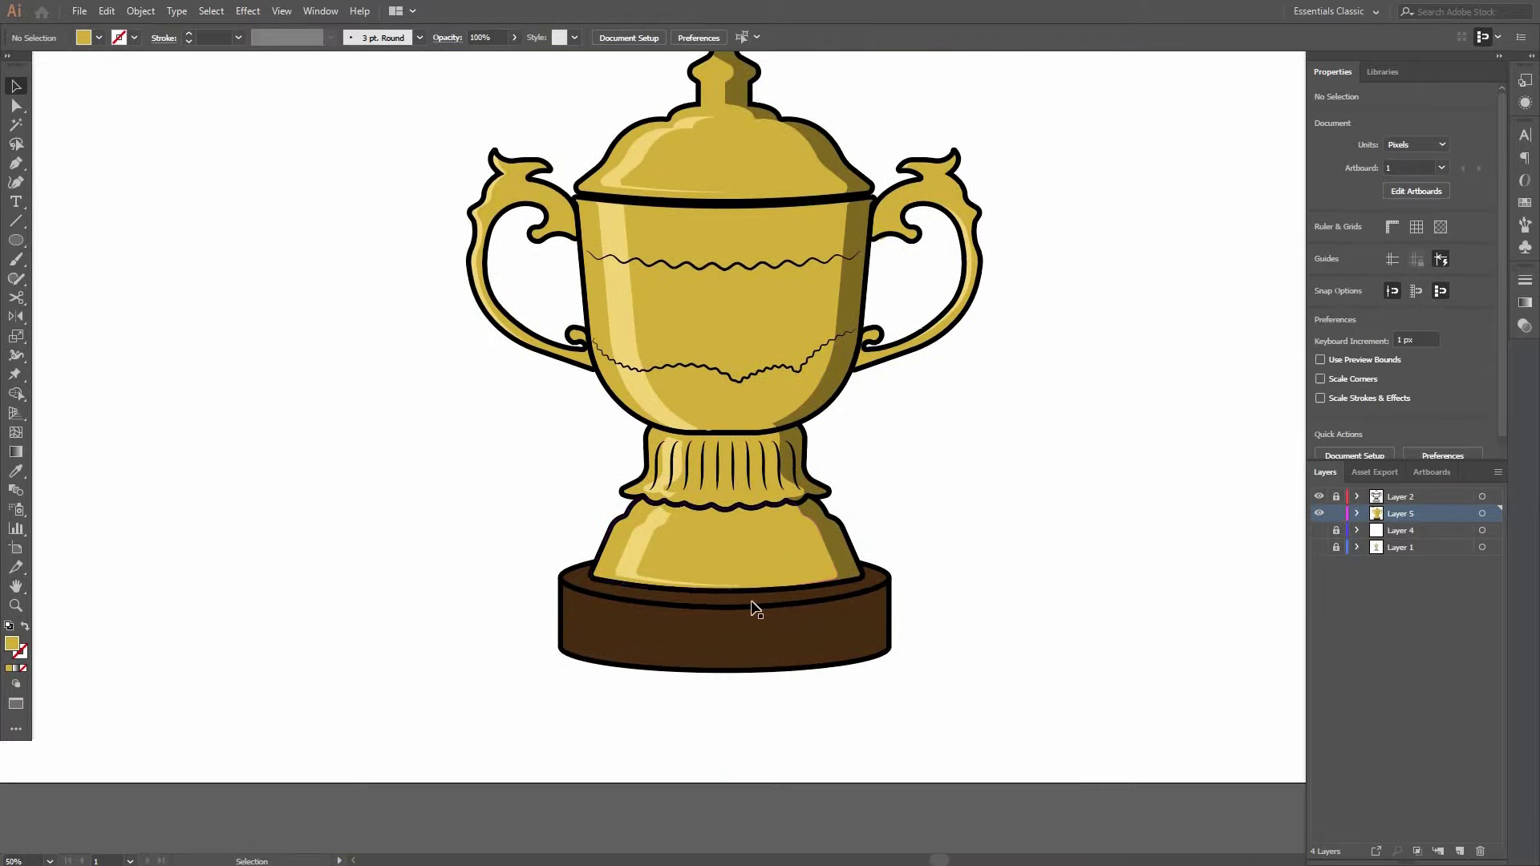
Duplicate the brown base slightly to the right and use Shape Builder to separate the strip at the original's left edge.
scroll(646, 618, up, 3)
scroll(604, 578, down, 1)
drag(661, 526, 689, 534)
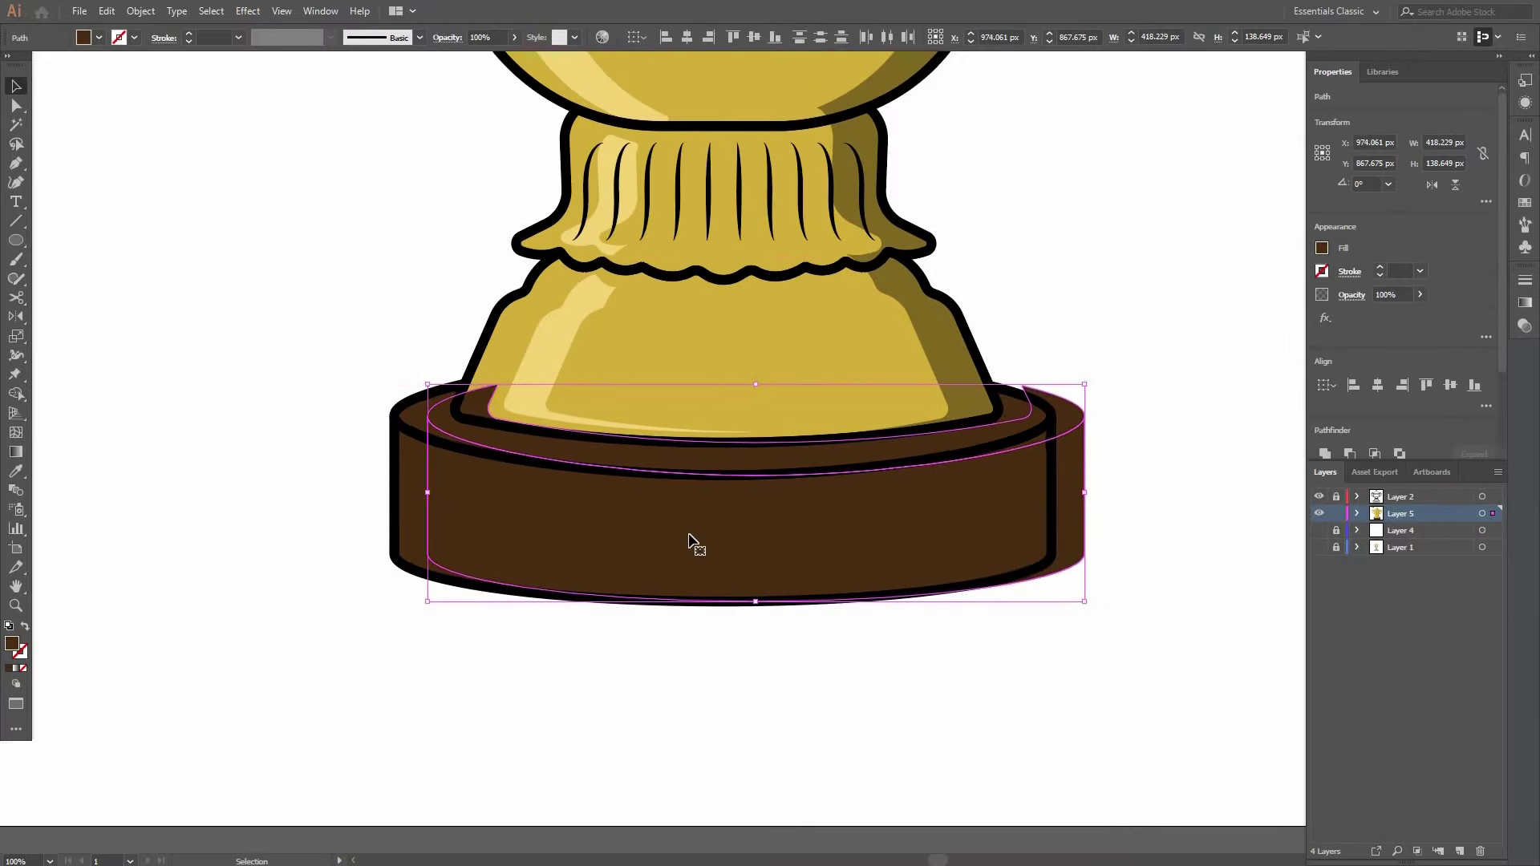
scroll(714, 659, up, 1)
drag(222, 690, 619, 330)
drag(584, 579, 585, 600)
click(275, 303)
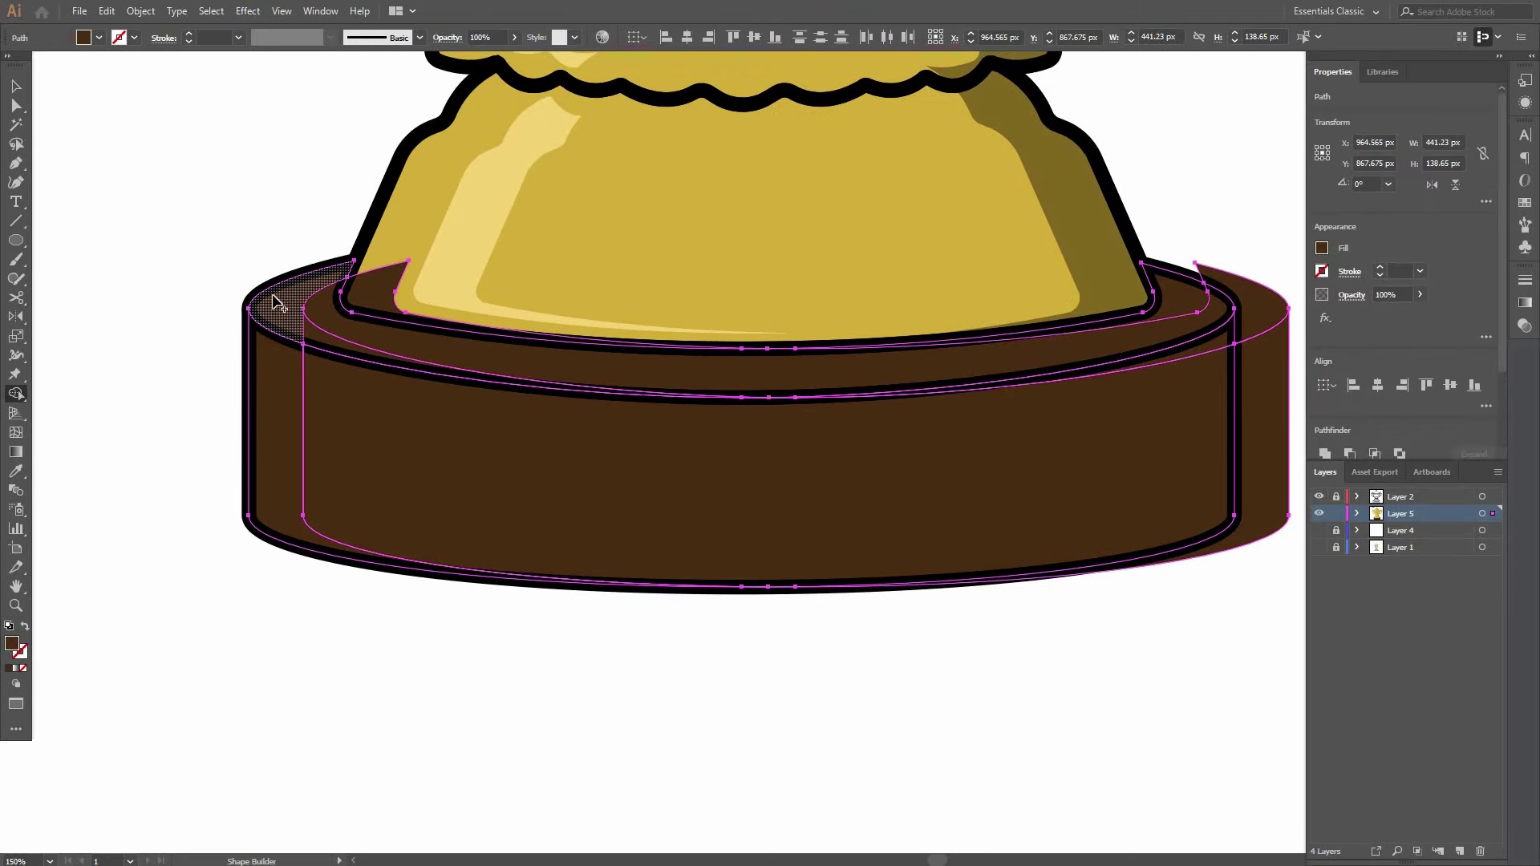
Delete the parts of the copy that stick out past the base's right edge.
scroll(276, 308, down, 2)
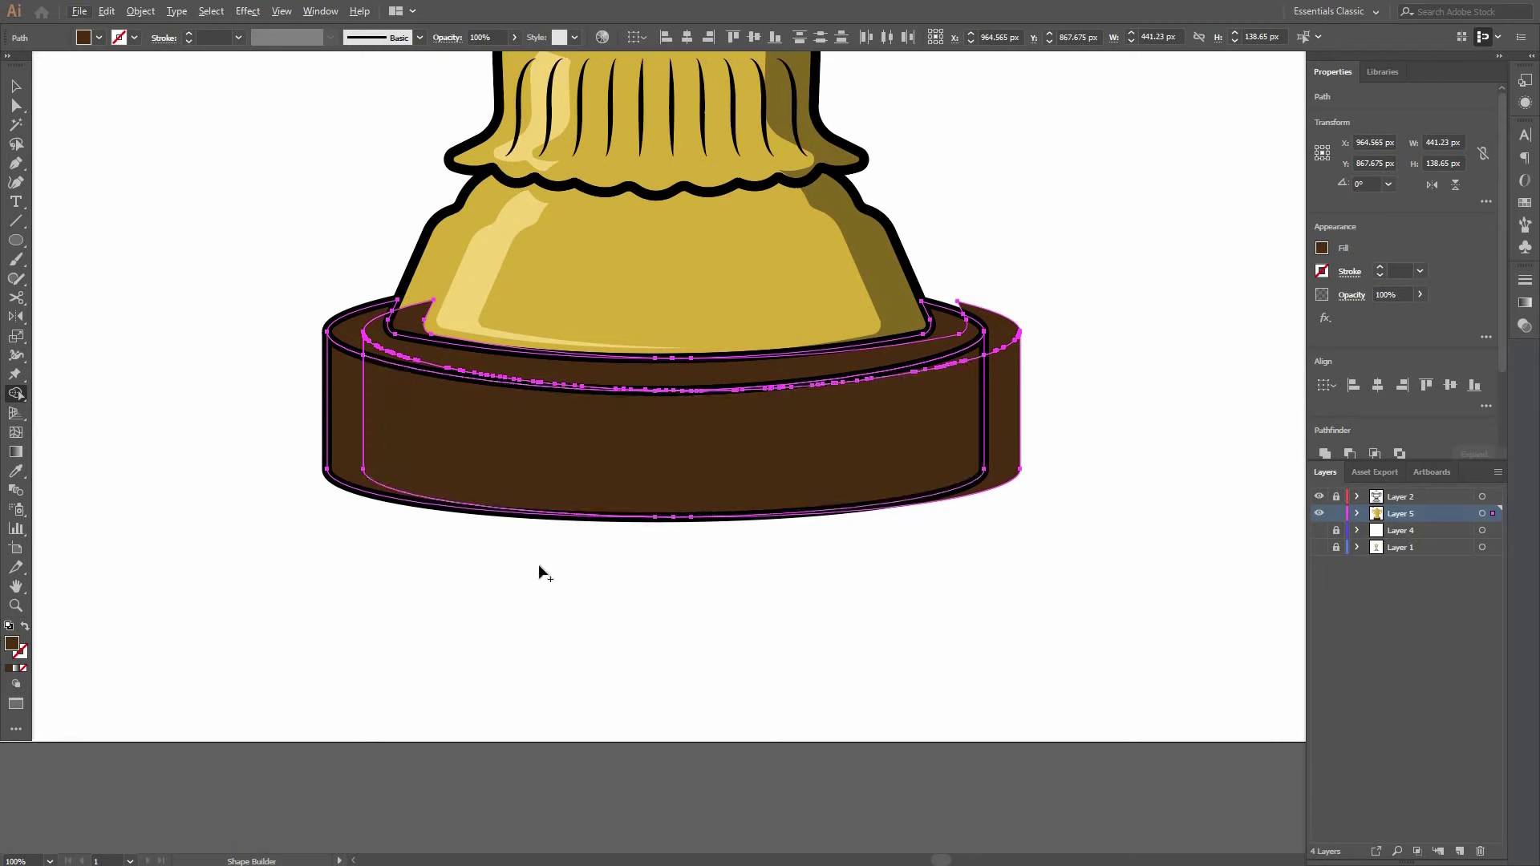
alt+click(1020, 363)
alt+click(1033, 437)
scroll(1099, 562, down, 1)
key(v)
click(576, 521)
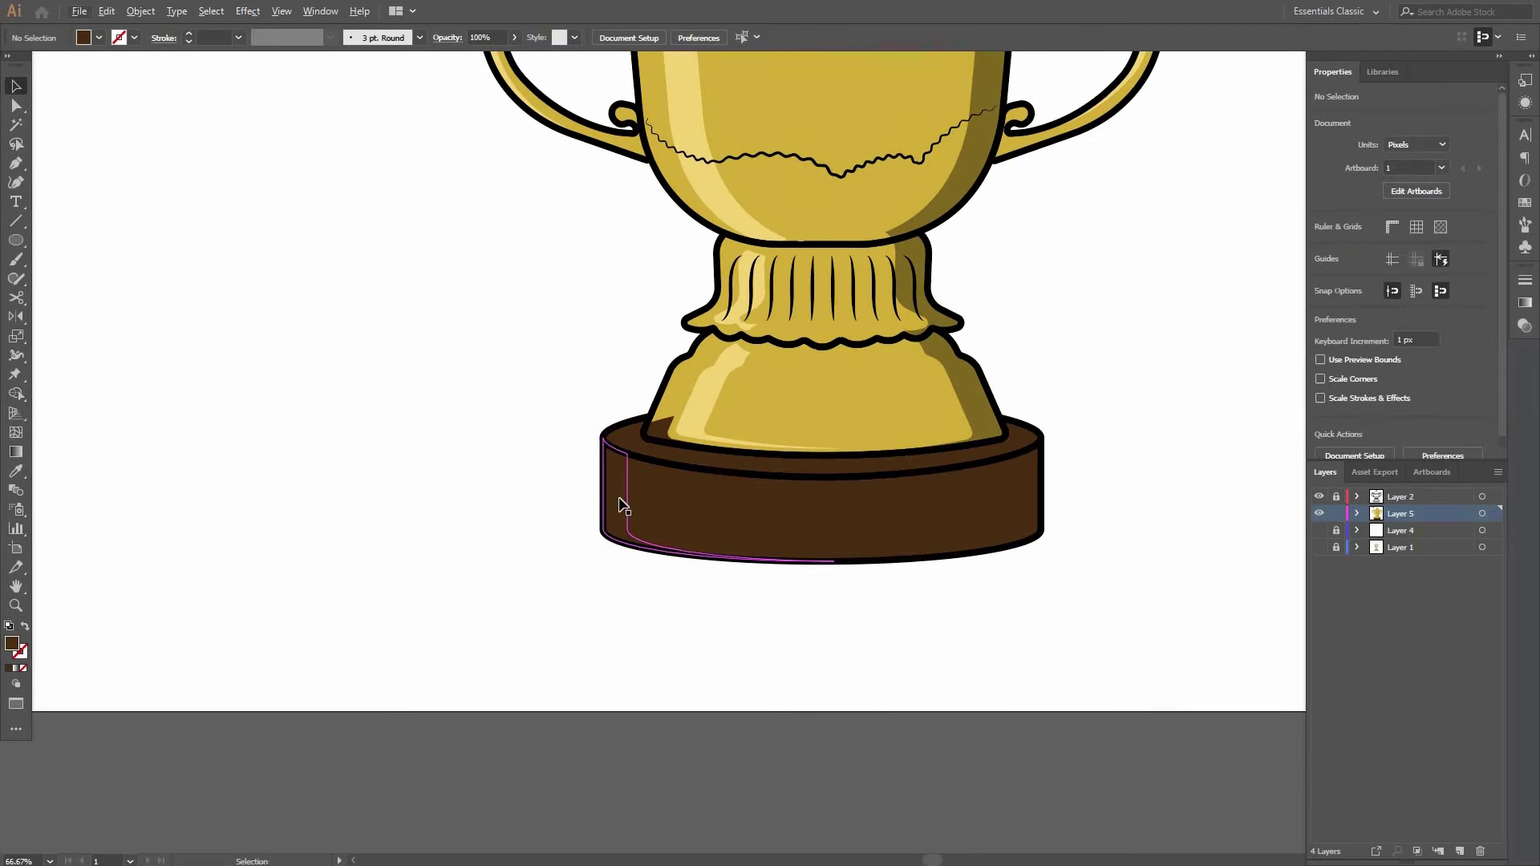
Fill the rim and front strips at the base's left edge with a lighter brown.
click(619, 504)
scroll(621, 483, up, 1)
shift+click(619, 407)
scroll(624, 425, down, 1)
double_click(13, 644)
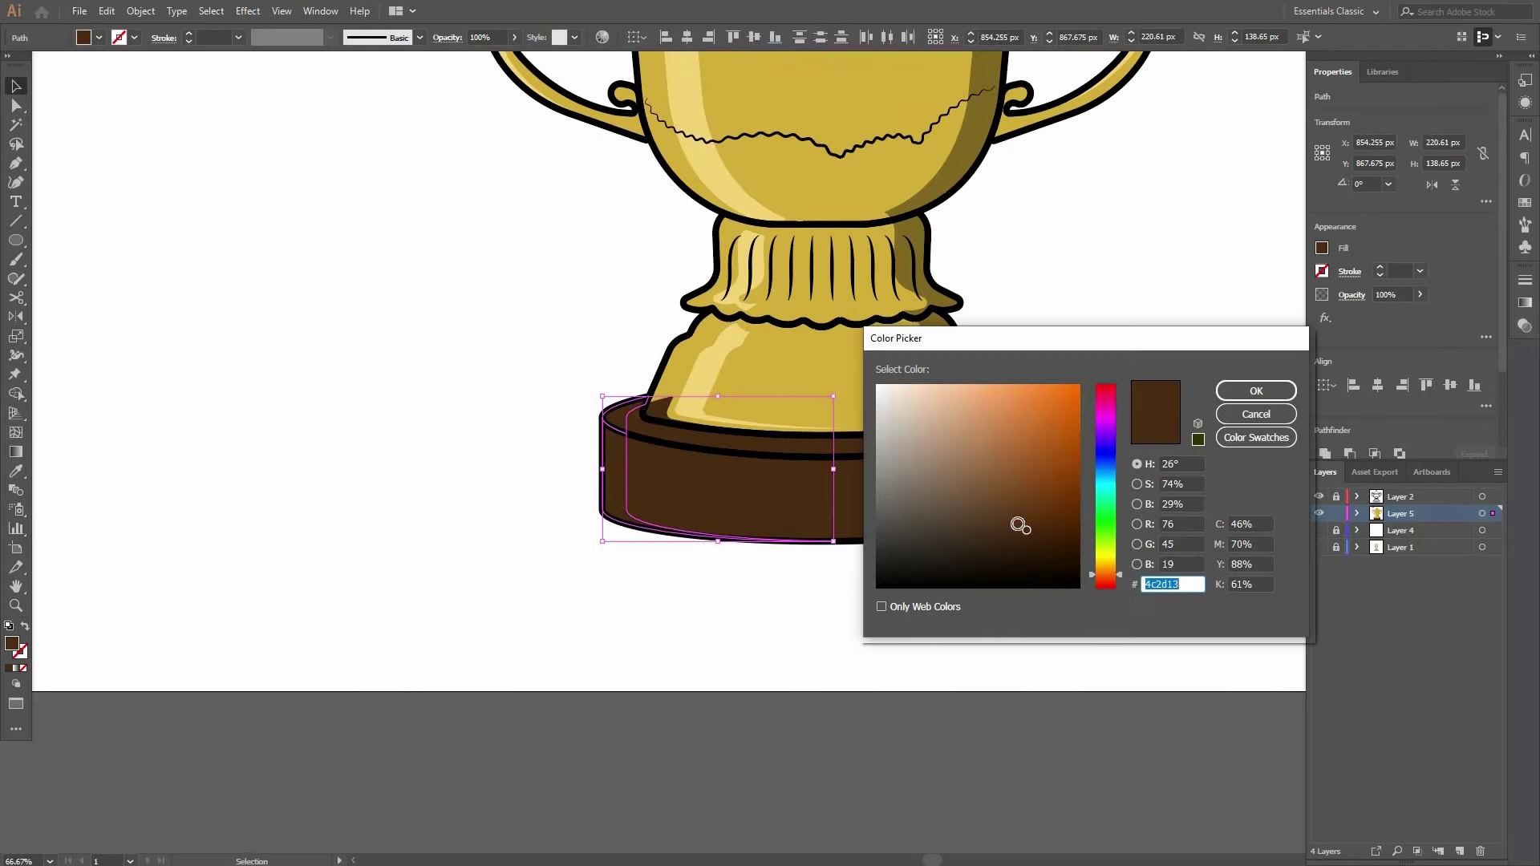
key(Return)
click(687, 609)
Remove the dark brown piece that covers the lower-left corner of the gold foot.
scroll(618, 446, up, 1)
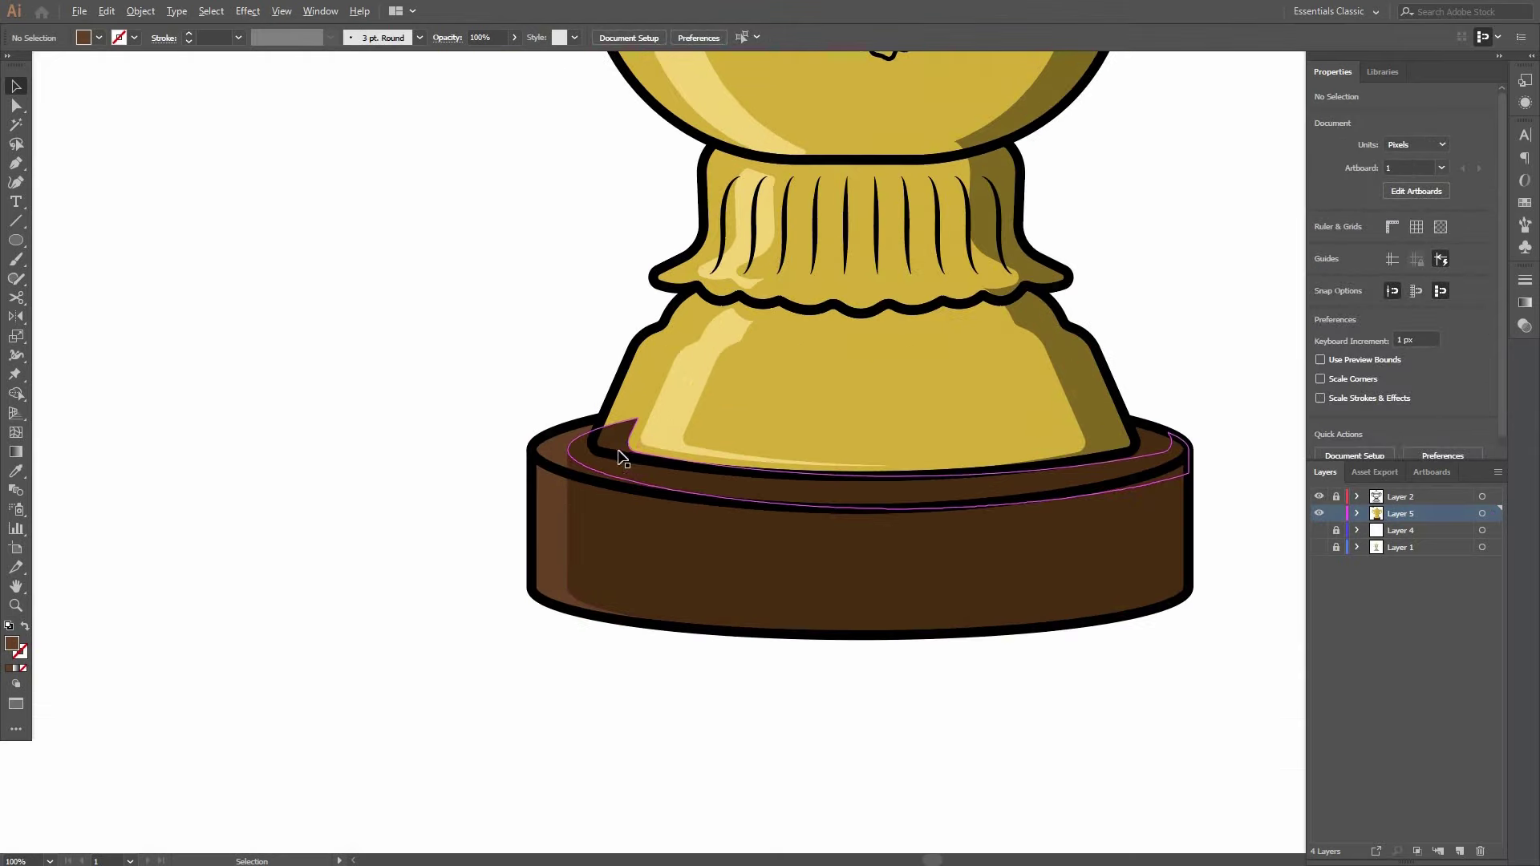
scroll(648, 527, up, 1)
click(648, 527)
click(438, 444)
scroll(441, 447, down, 2)
Clean up the thin sliver between the base's top rim and front face with Shape Builder.
scroll(488, 498, up, 3)
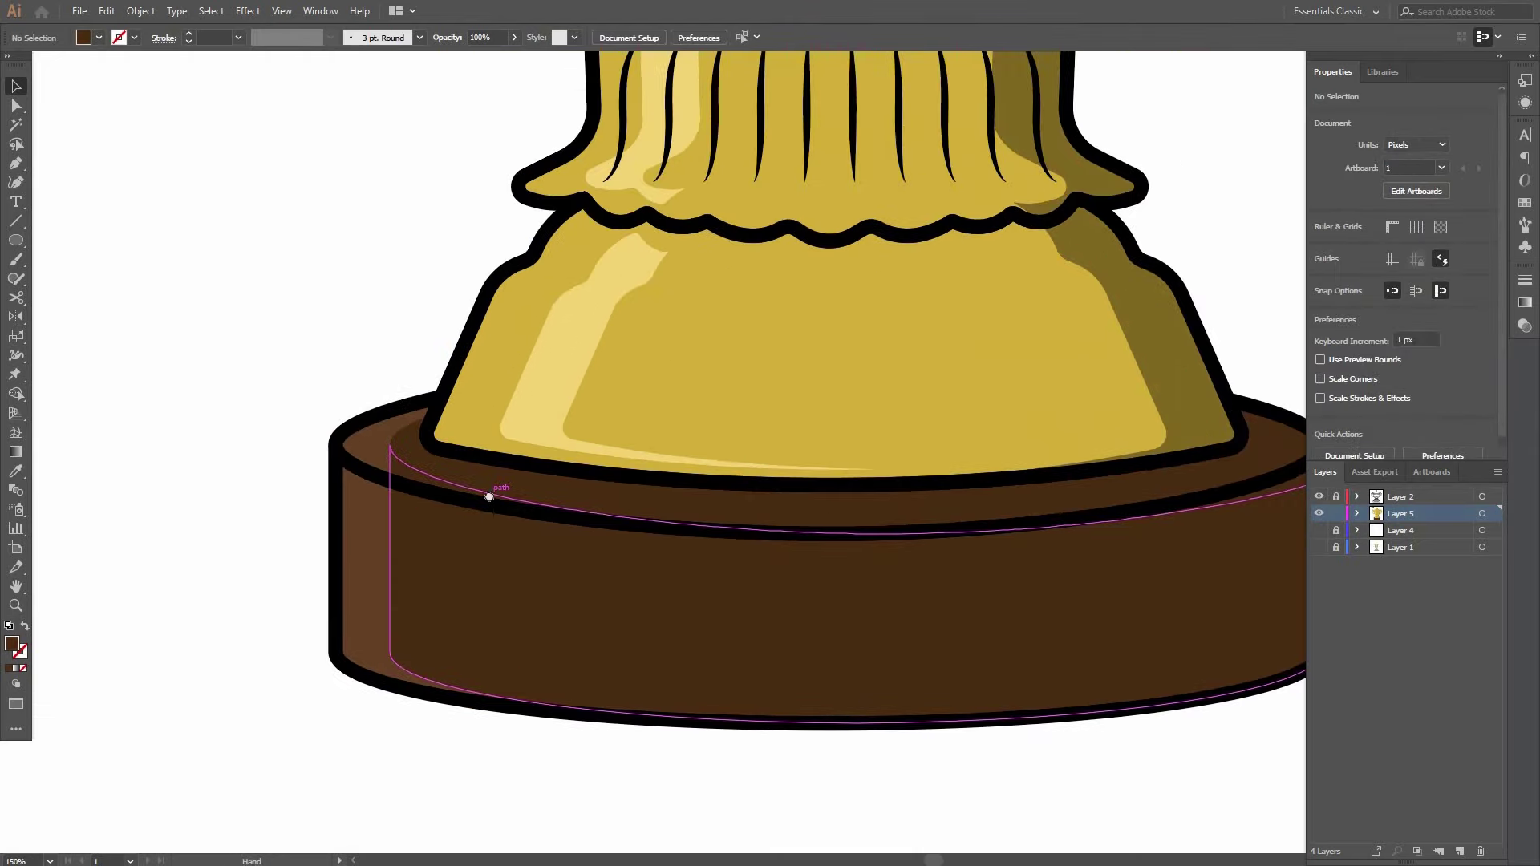
click(459, 603)
scroll(405, 457, up, 1)
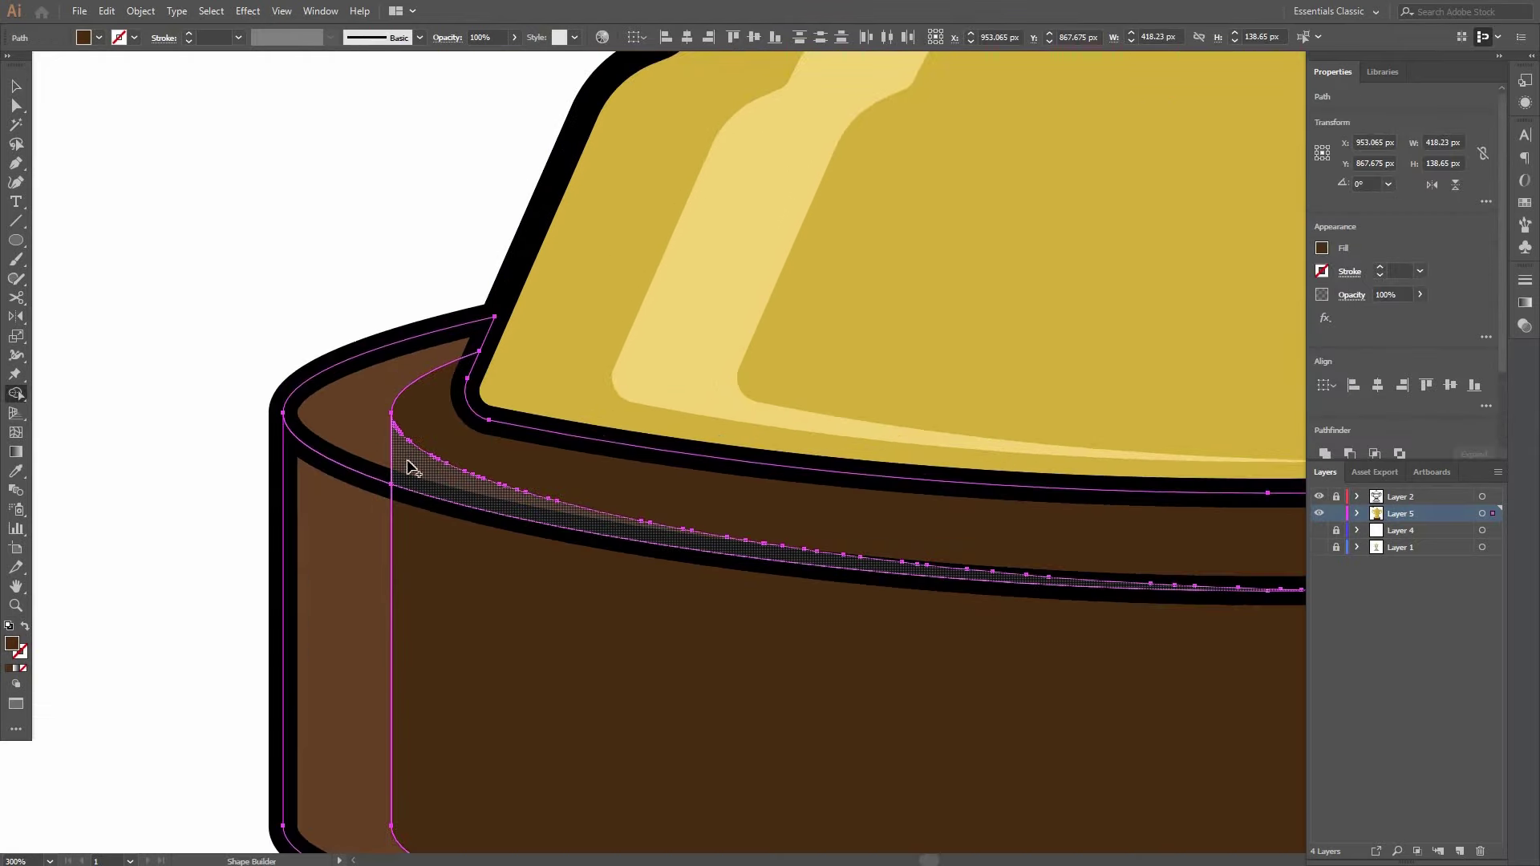
scroll(241, 382, down, 1)
click(440, 481)
Recolour the selected piece at the base's left side by sampling the neighbouring brown.
shift+click(391, 514)
key(i)
click(391, 515)
scroll(421, 504, down, 1)
key(v)
click(268, 484)
scroll(269, 483, down, 1)
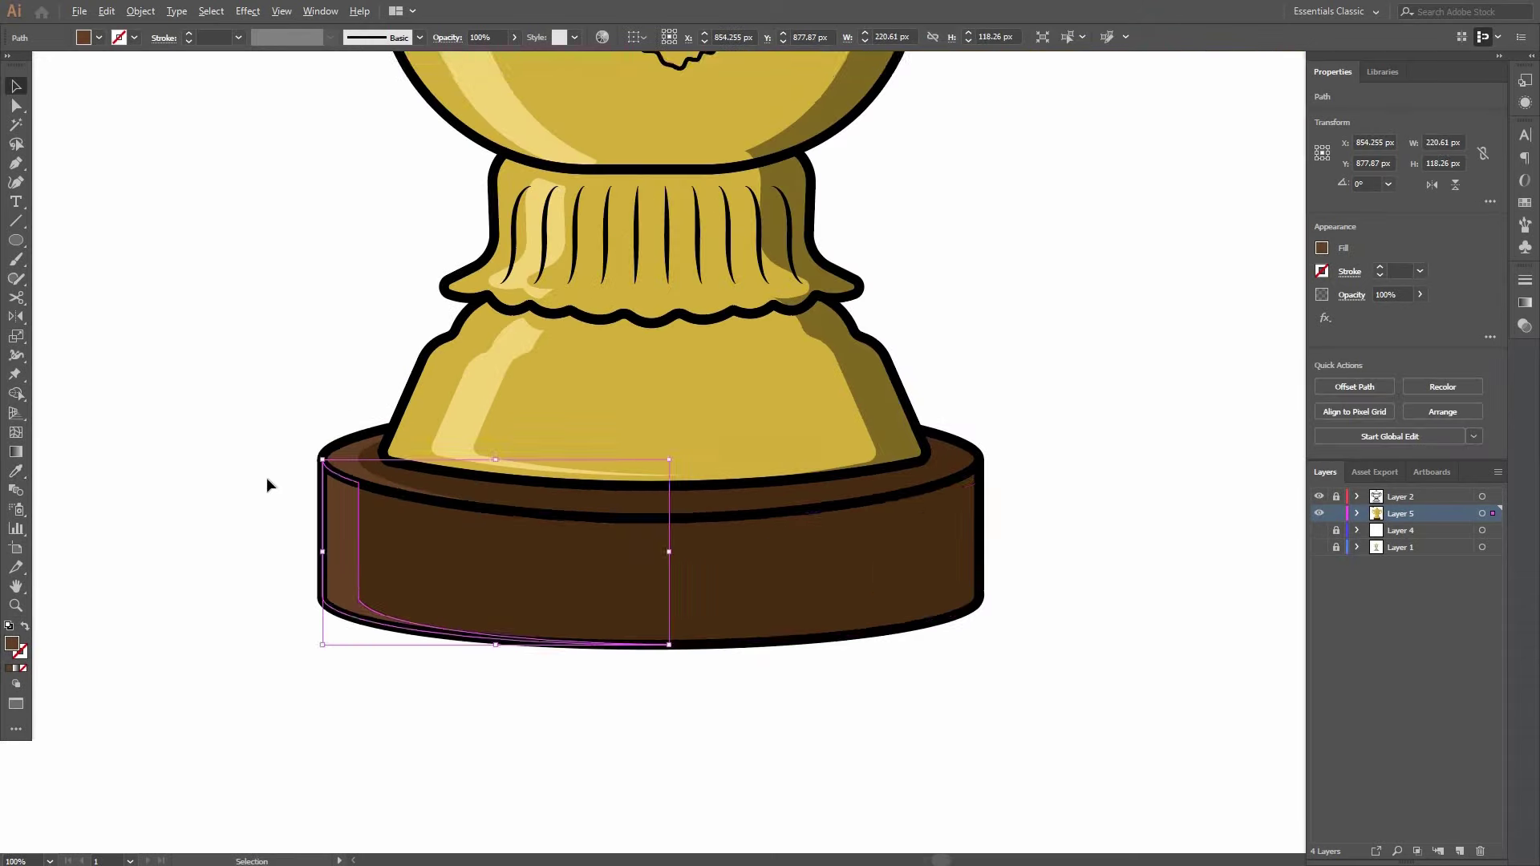
Begin a darker brown shadow with the Pen tool, curving across the base's top rim to the right of the gold foot.
scroll(1030, 557, up, 1)
key(p)
scroll(693, 456, up, 1)
click(599, 478)
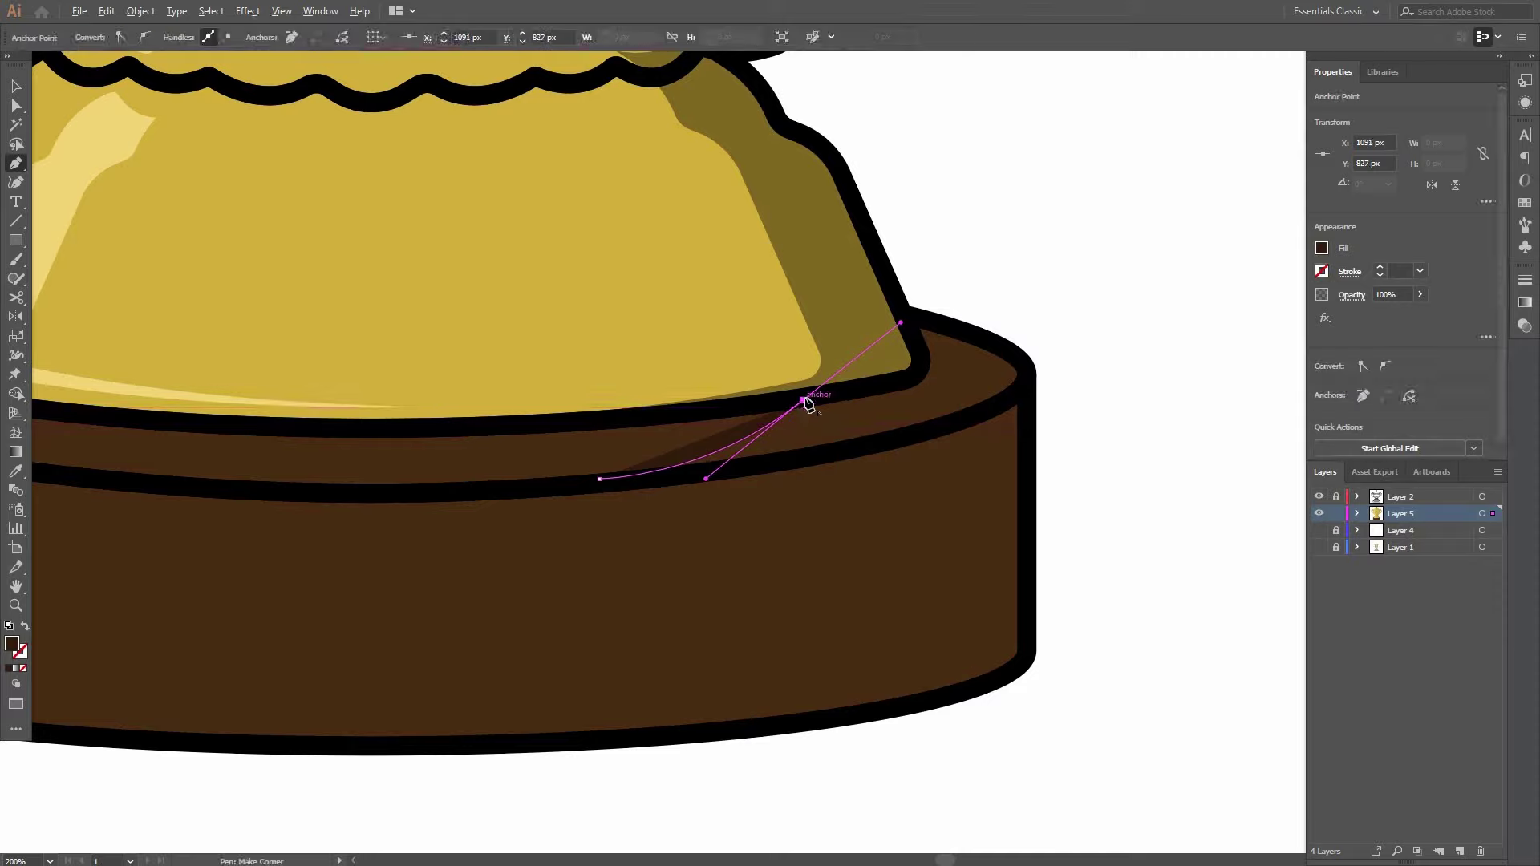
scroll(806, 398, up, 1)
click(859, 349)
click(847, 299)
click(892, 305)
click(954, 330)
Continue the dark brown shadow outline around the right end of the base's rim and down its right side to the lower corner.
drag(1055, 388, 1079, 107)
click(1034, 356)
click(1058, 378)
click(1065, 677)
drag(1057, 680, 1164, 481)
click(1134, 522)
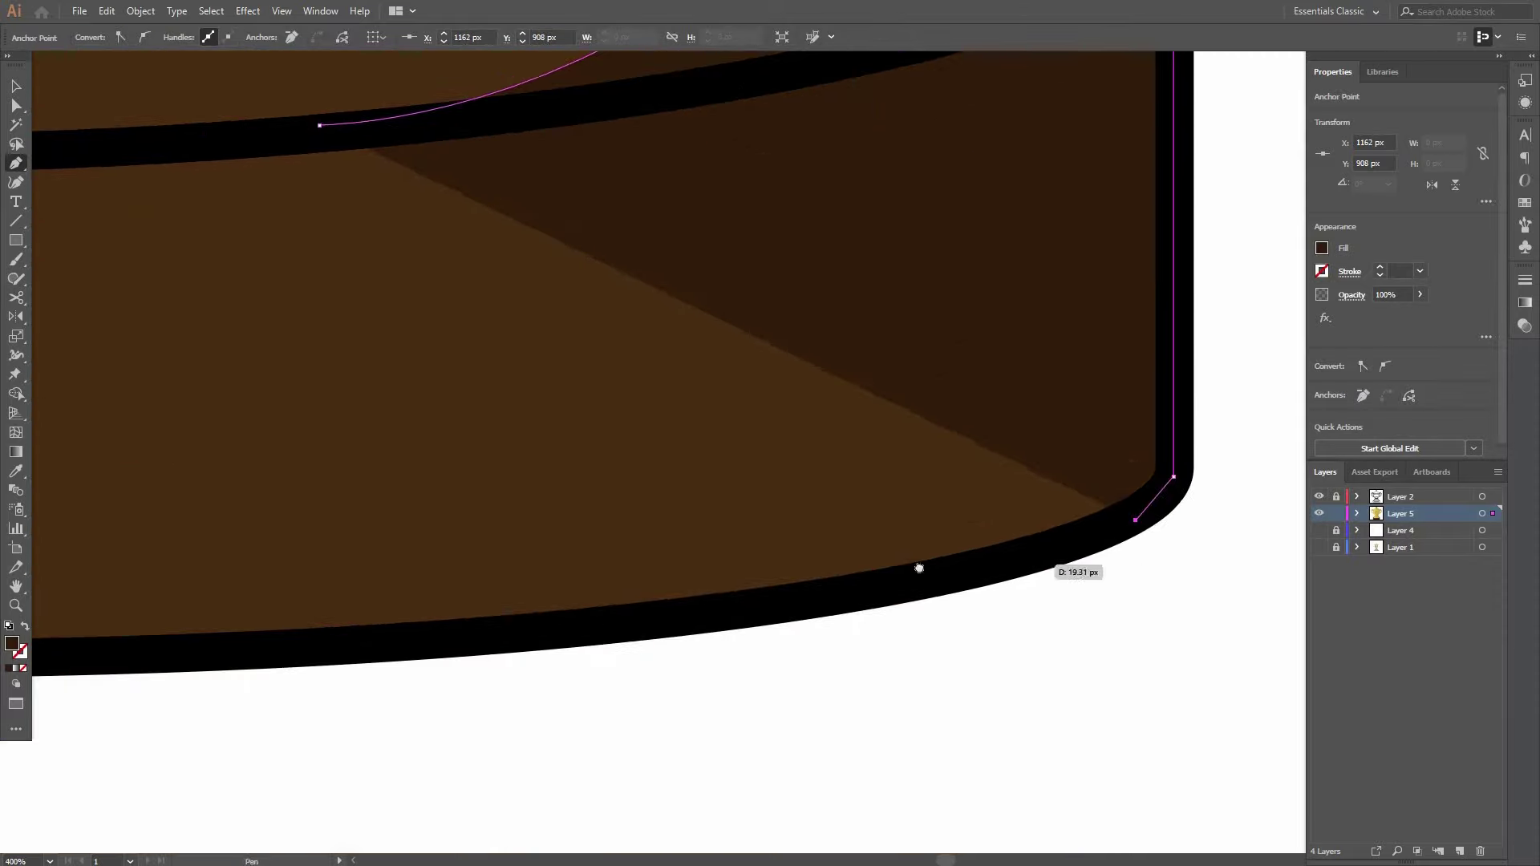
Trace the shadow outline from the base's lower-right corner along the curved bottom edge towards the middle of the front face.
drag(918, 567, 1069, 559)
click(976, 596)
scroll(976, 596, down, 2)
drag(977, 596, 1050, 617)
click(817, 639)
drag(816, 639, 870, 659)
click(715, 663)
key(ctrl+z)
click(597, 664)
Close the dark brown shadow with a curved edge up the base's front face and deselect the artwork.
scroll(851, 399, down, 1)
mouse_move(850, 399)
mouse_down()
mouse_move(852, 517)
mouse_move(842, 420)
mouse_move(857, 422)
mouse_up()
scroll(852, 516, down, 1)
key(v)
key(ctrl+shift+a)
scroll(993, 581, down, 2)
drag(1091, 406, 950, 538)
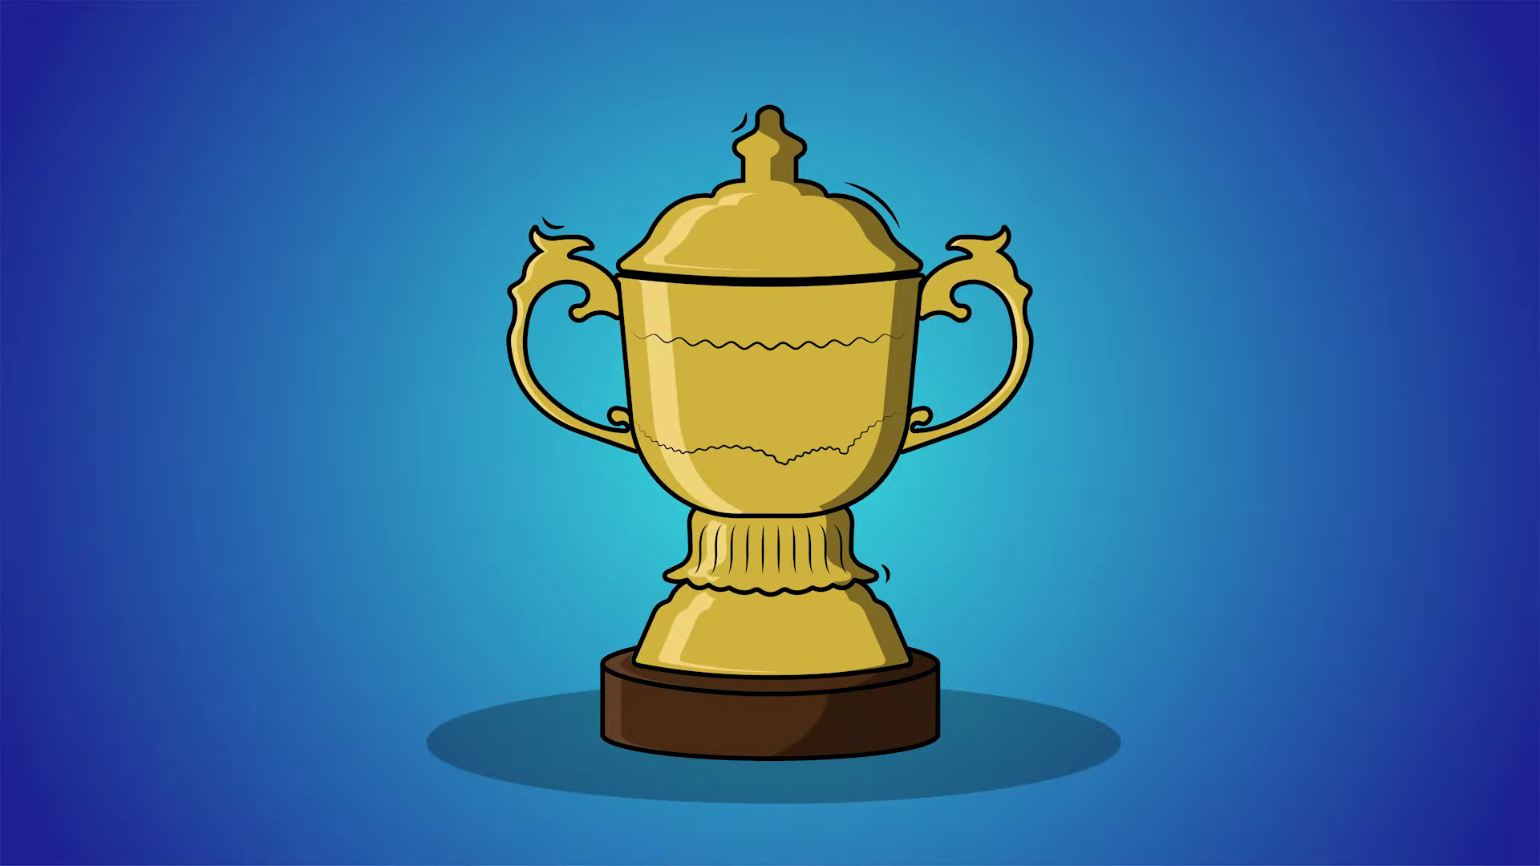